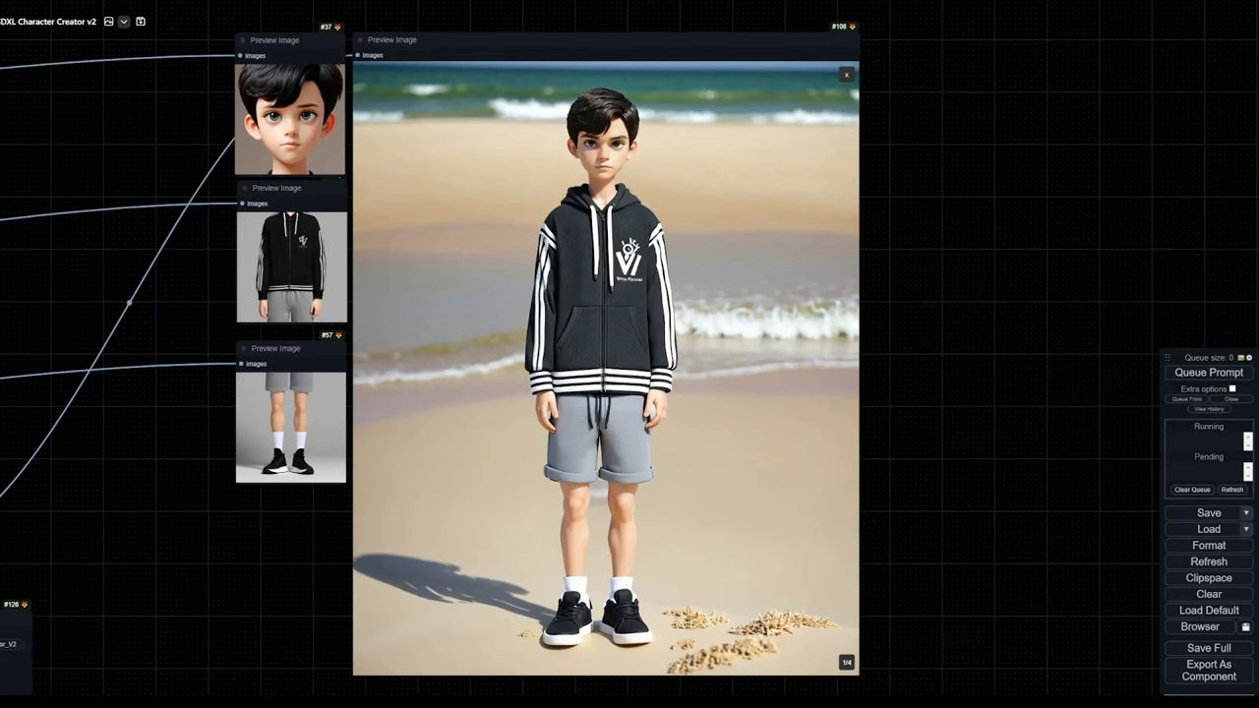
Step: Survey the workflow from the final beach preview back through the upscale and IPADAPTERS groups to the FACE group
{"action": "scroll", "coordinate": [994, 242], "scroll_direction": "down", "scroll_amount": 4}
{"action": "scroll", "coordinate": [854, 221], "scroll_direction": "down", "scroll_amount": 3}
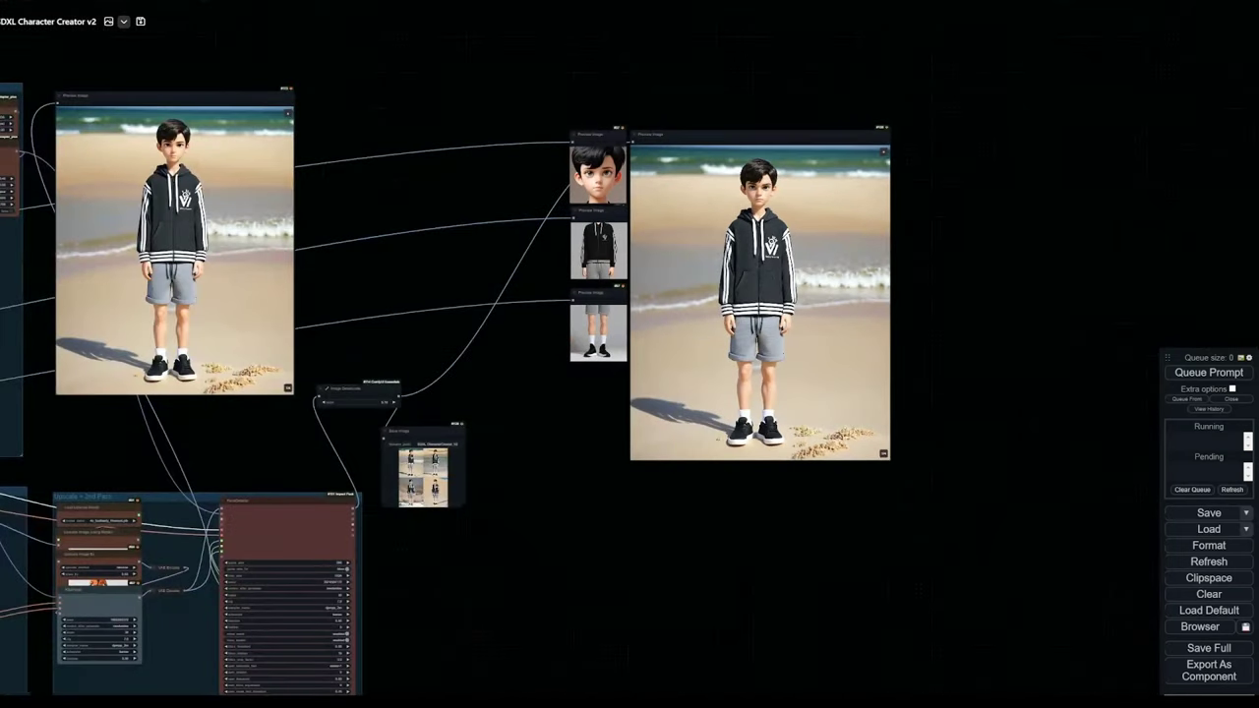
{"action": "left_click_drag", "start_coordinate": [388, 197], "coordinate": [947, 183]}
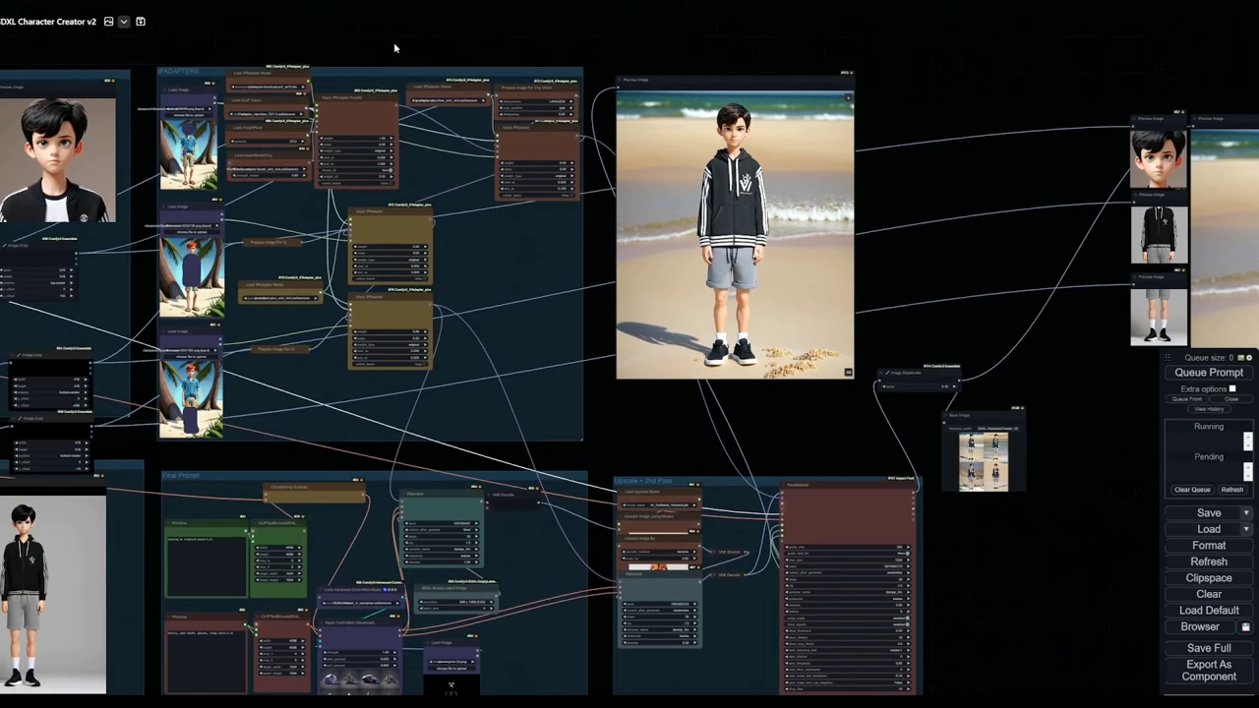
{"action": "left_click_drag", "start_coordinate": [460, 54], "coordinate": [998, 76]}
{"action": "scroll", "coordinate": [587, 99], "scroll_direction": "up", "scroll_amount": 2}
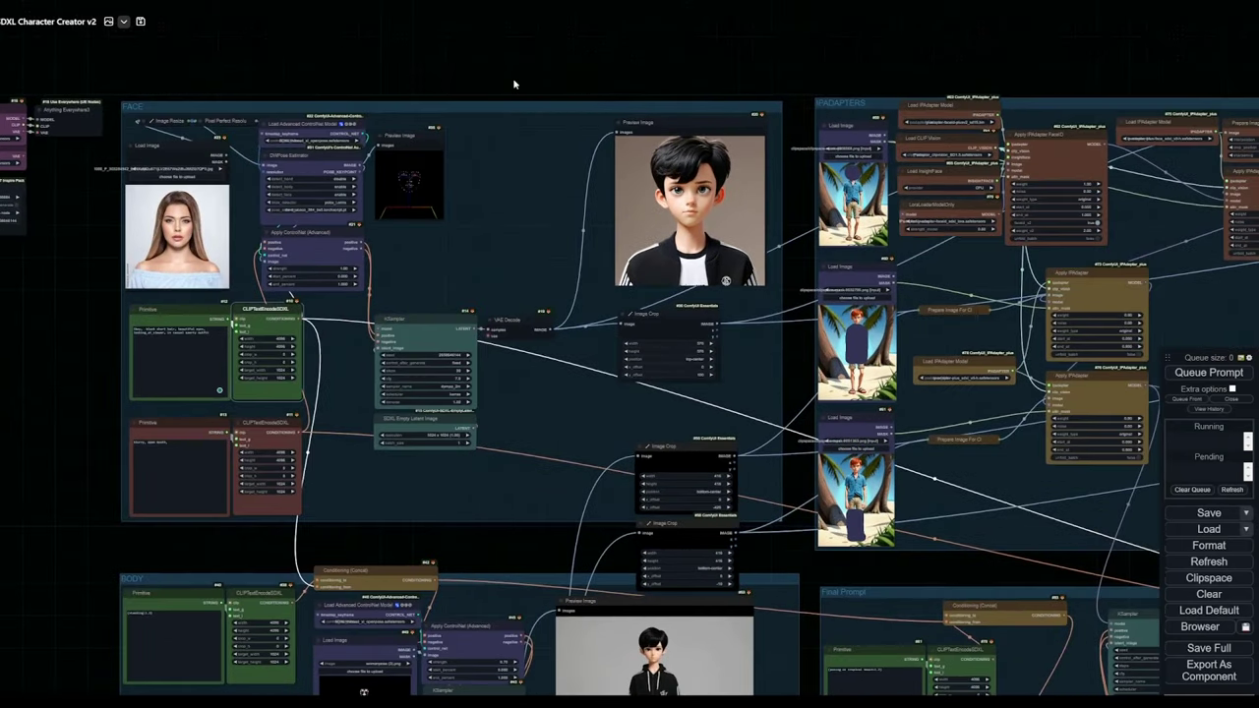
{"action": "left_click_drag", "start_coordinate": [514, 85], "coordinate": [718, 64]}
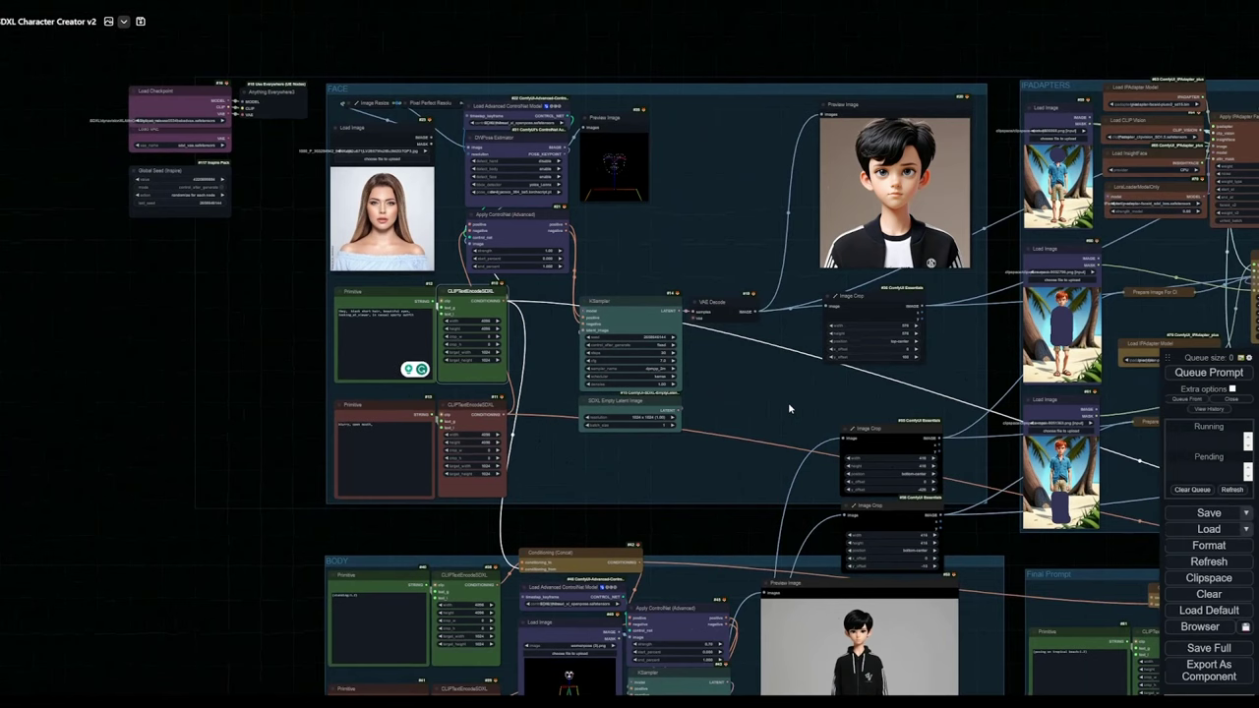
{"action": "left_click_drag", "start_coordinate": [788, 403], "coordinate": [768, 399]}
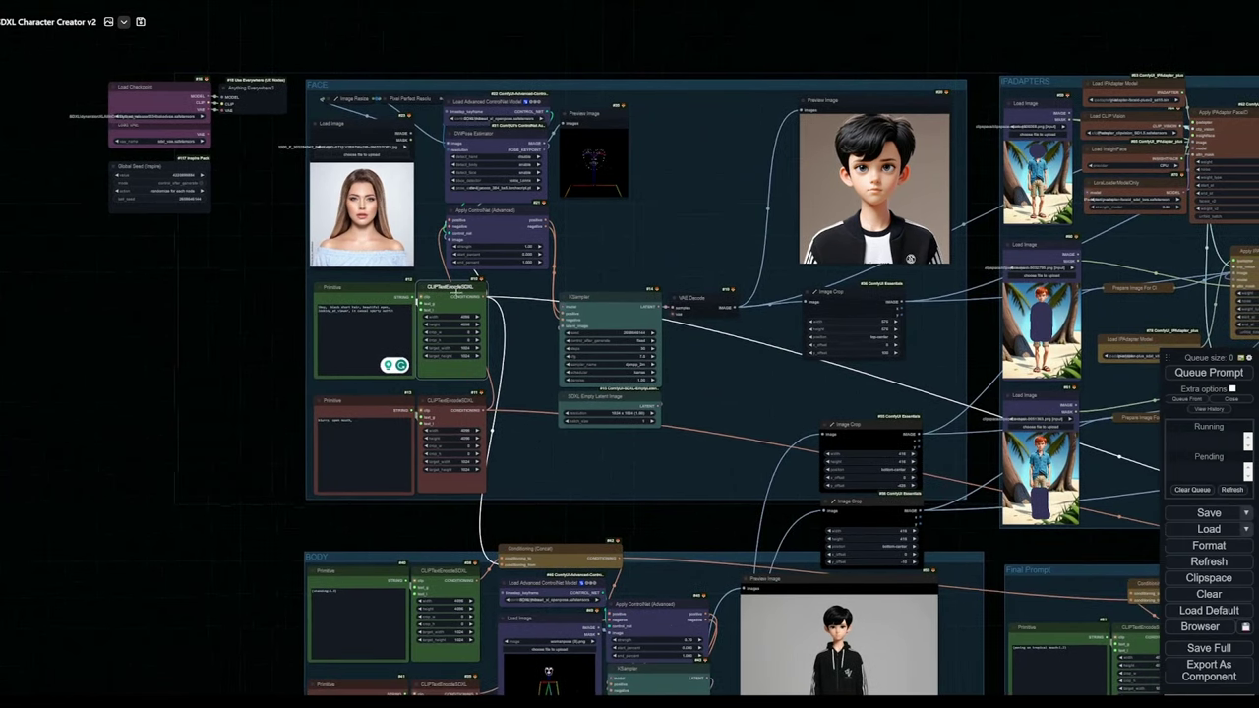
{"action": "left_click_drag", "start_coordinate": [651, 237], "coordinate": [561, 225]}
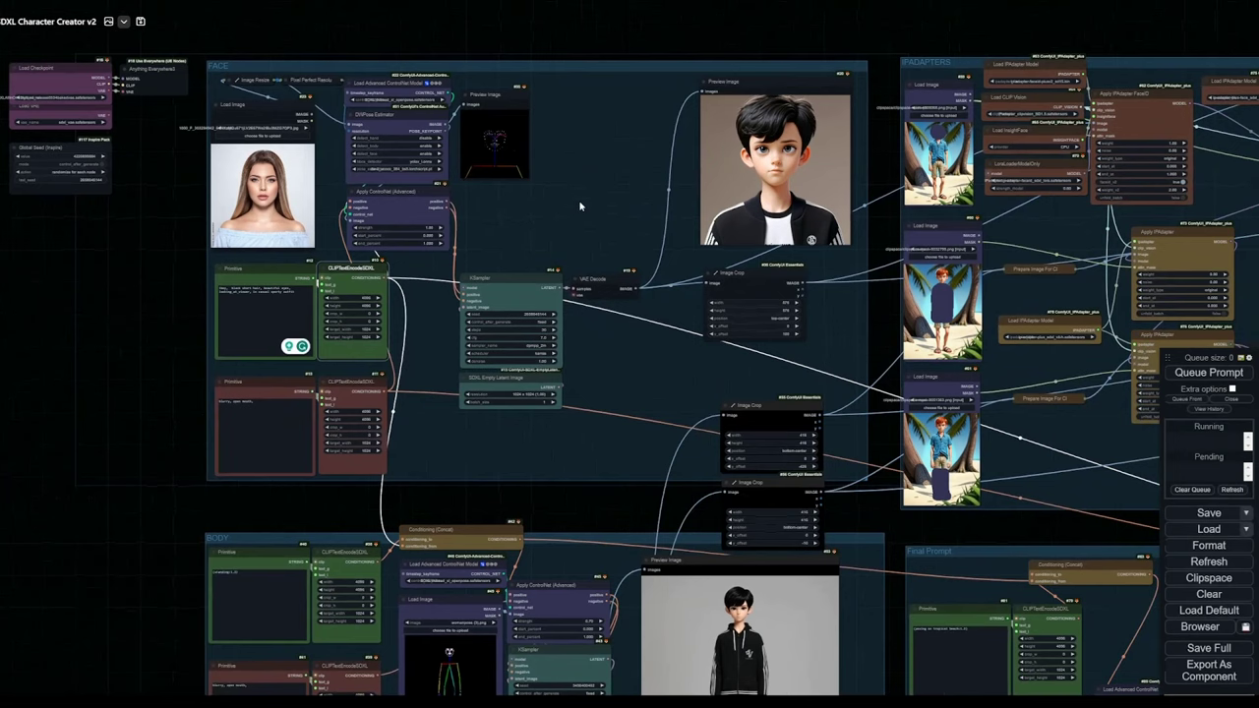
Step: Look over the groups that follow FACE, then return to the FACE group at a readable size
{"action": "left_click_drag", "start_coordinate": [664, 424], "coordinate": [620, 388]}
{"action": "left_click_drag", "start_coordinate": [914, 244], "coordinate": [639, 187]}
{"action": "left_click_drag", "start_coordinate": [1035, 296], "coordinate": [626, 263]}
{"action": "left_click_drag", "start_coordinate": [1136, 211], "coordinate": [1077, 246]}
{"action": "left_click_drag", "start_coordinate": [445, 236], "coordinate": [1228, 303]}
{"action": "scroll", "coordinate": [656, 218], "scroll_direction": "up", "scroll_amount": 3}
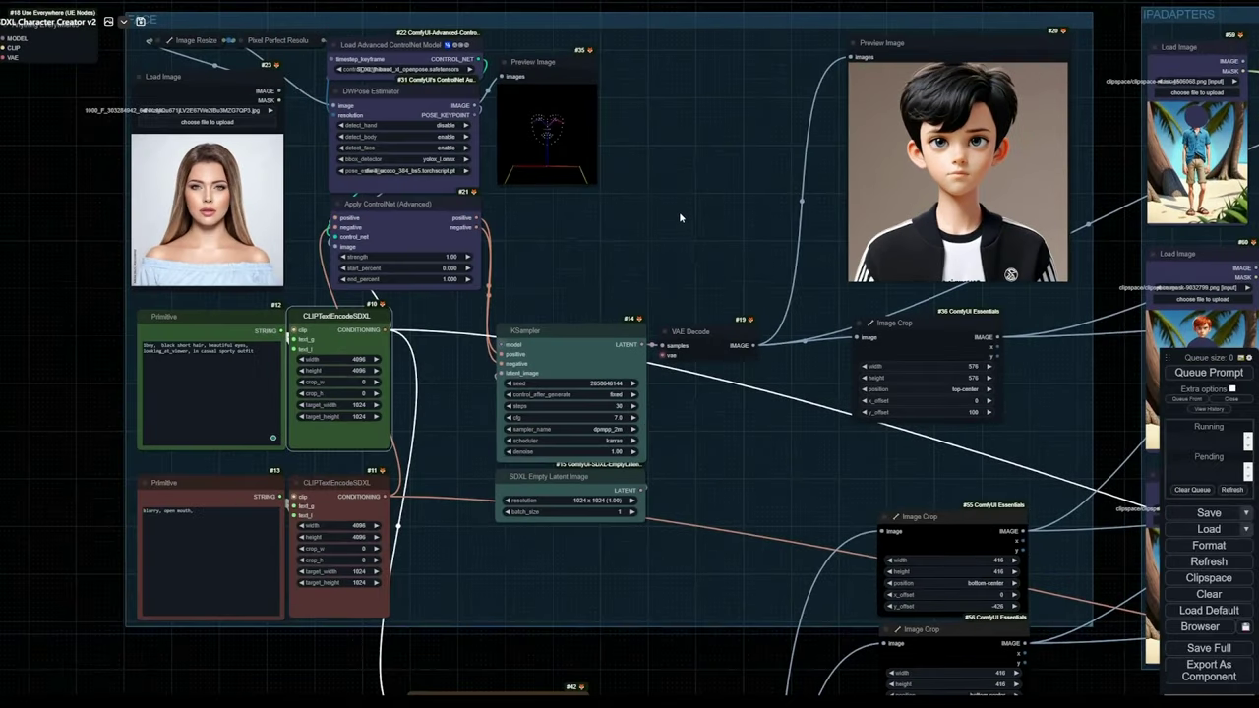
Step: Examine the FACE group's reference image, pose estimation, sampler and face preview, and its Image Crop link to the IPADAPTERS group
{"action": "scroll", "coordinate": [719, 235], "scroll_direction": "up", "scroll_amount": 1}
{"action": "left_click_drag", "start_coordinate": [719, 235], "coordinate": [716, 241]}
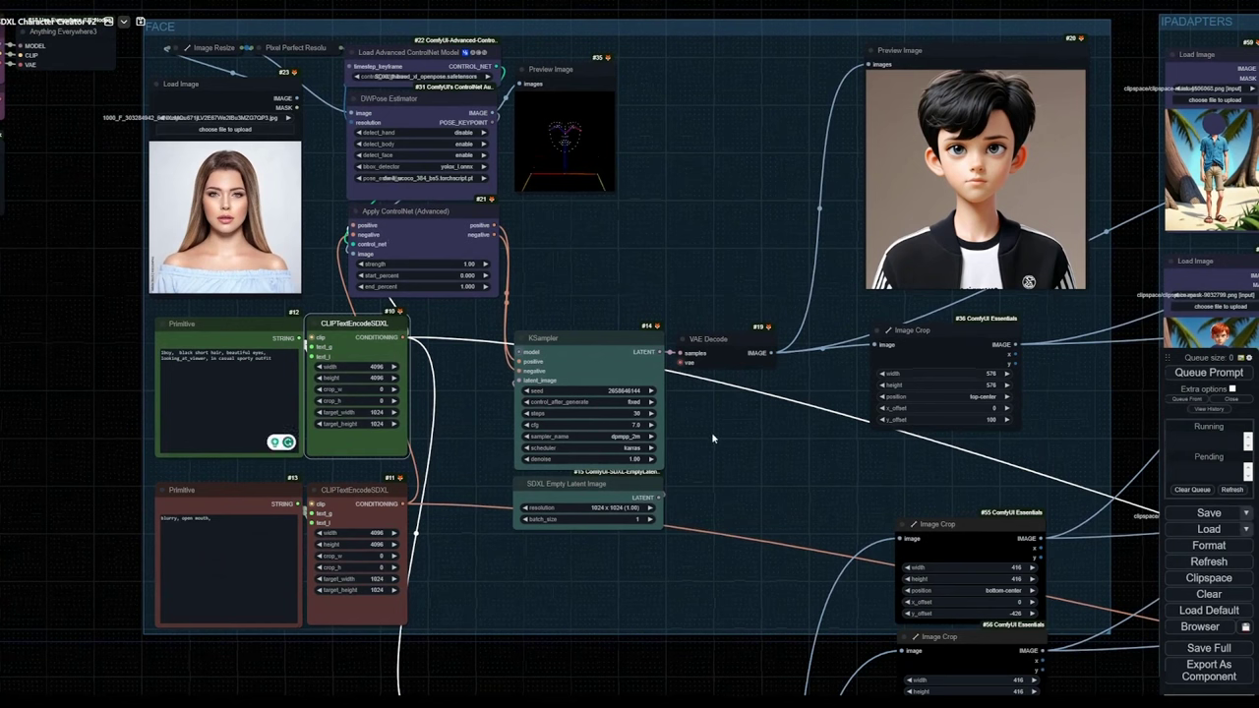
{"action": "mouse_move", "coordinate": [229, 80]}
{"action": "left_mouse_down"}
{"action": "mouse_move", "coordinate": [236, 69]}
{"action": "mouse_move", "coordinate": [226, 73]}
{"action": "left_mouse_up"}
{"action": "left_click_drag", "start_coordinate": [554, 75], "coordinate": [551, 85]}
{"action": "left_click_drag", "start_coordinate": [760, 291], "coordinate": [719, 234]}
{"action": "mouse_move", "coordinate": [896, 277]}
{"action": "left_mouse_down"}
{"action": "mouse_move", "coordinate": [924, 281]}
{"action": "mouse_move", "coordinate": [908, 282]}
{"action": "left_mouse_up"}
{"action": "left_click_drag", "start_coordinate": [1025, 262], "coordinate": [669, 252]}
{"action": "scroll", "coordinate": [932, 253], "scroll_direction": "down", "scroll_amount": 4}
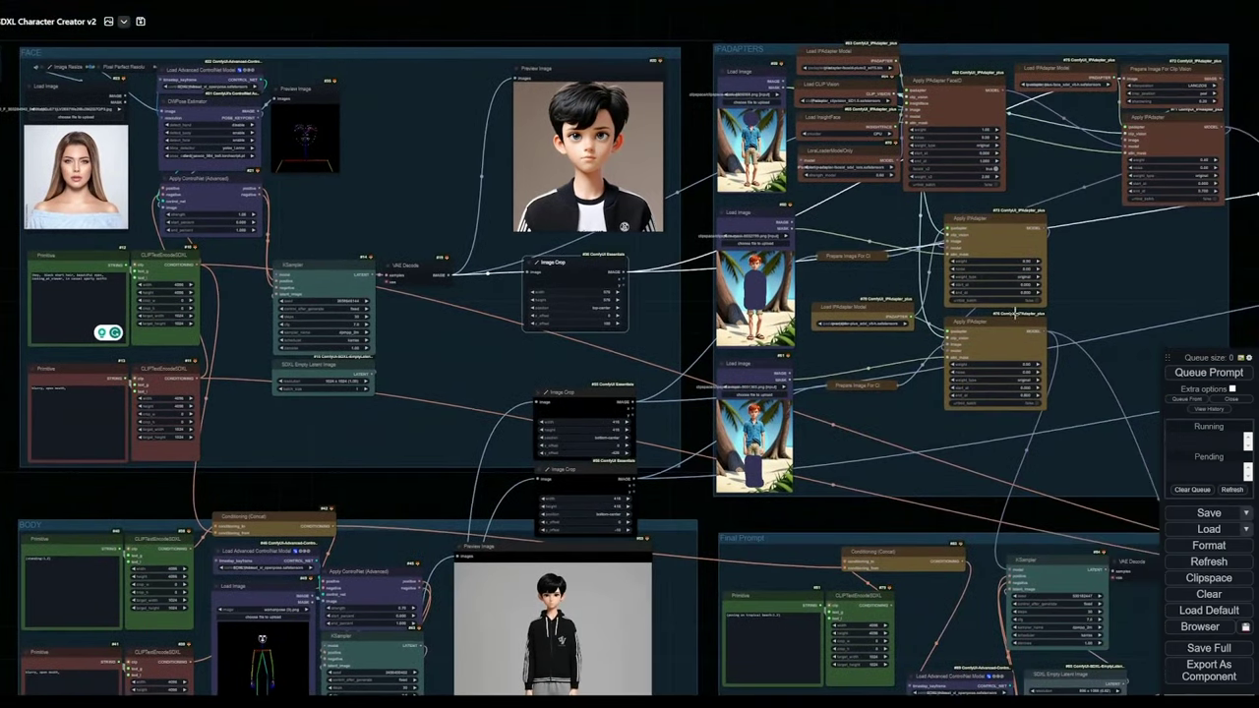
Step: Expand the upper Prepare Image For Clip Vision node in the IPADAPTERS group, collapse it again, and examine the connected adapter nodes
{"action": "left_click_drag", "start_coordinate": [562, 271], "coordinate": [561, 265]}
{"action": "mouse_move", "coordinate": [841, 258]}
{"action": "left_mouse_down"}
{"action": "mouse_move", "coordinate": [855, 254]}
{"action": "mouse_move", "coordinate": [857, 266]}
{"action": "mouse_move", "coordinate": [855, 254]}
{"action": "left_mouse_up"}
{"action": "left_click", "coordinate": [838, 253]}
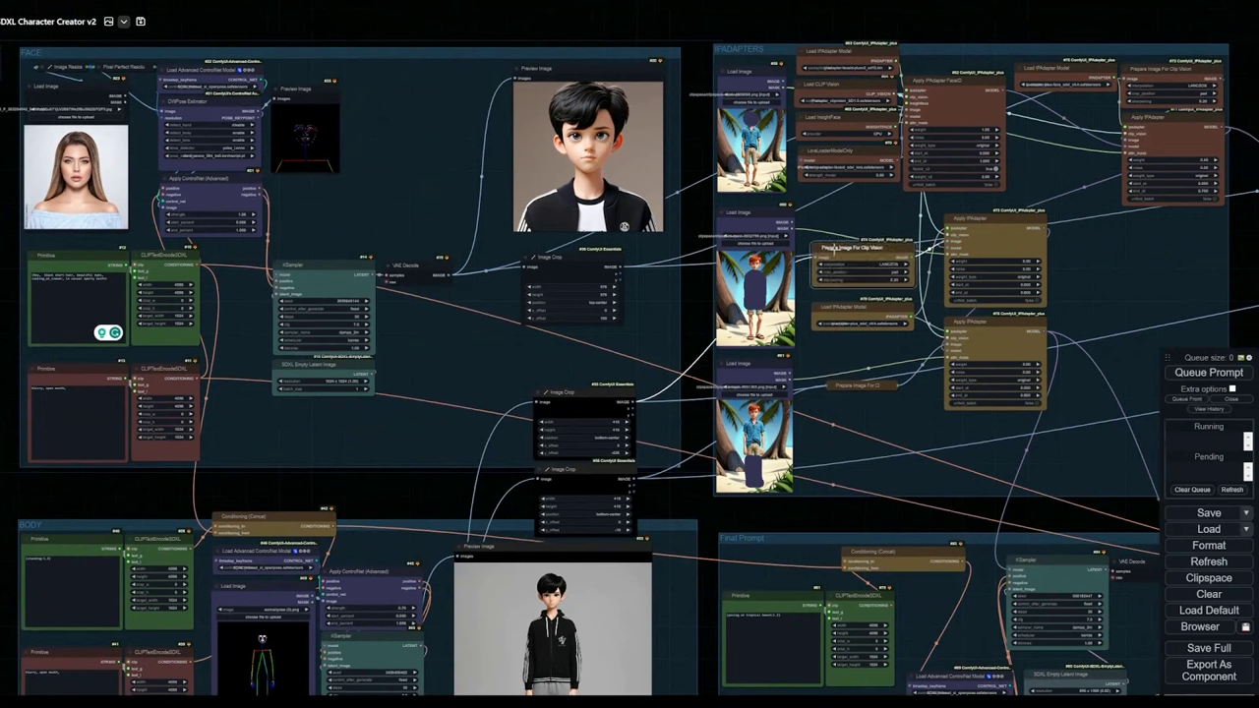
{"action": "left_click_drag", "start_coordinate": [1027, 222], "coordinate": [1031, 220]}
{"action": "left_click", "coordinate": [824, 248]}
{"action": "key", "text": "alt+c"}
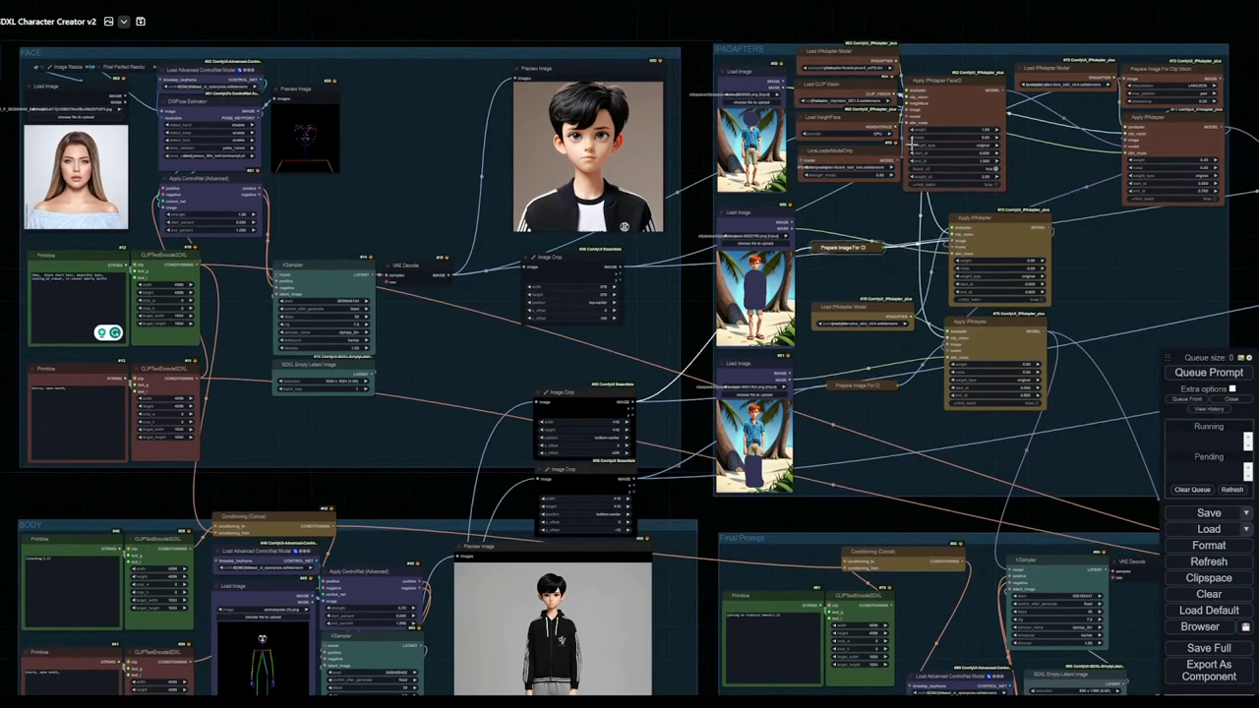
{"action": "left_click_drag", "start_coordinate": [851, 251], "coordinate": [857, 261]}
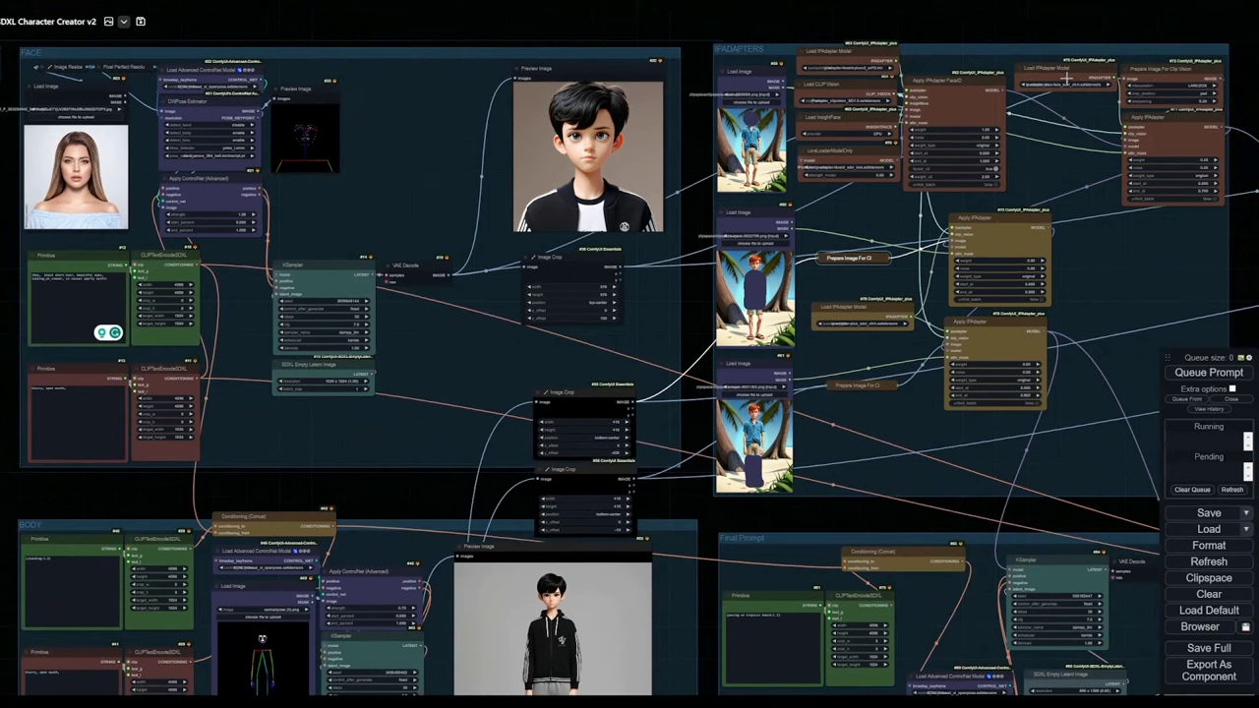
{"action": "scroll", "coordinate": [1074, 97], "scroll_direction": "up", "scroll_amount": 4}
{"action": "scroll", "coordinate": [1086, 112], "scroll_direction": "down", "scroll_amount": 2}
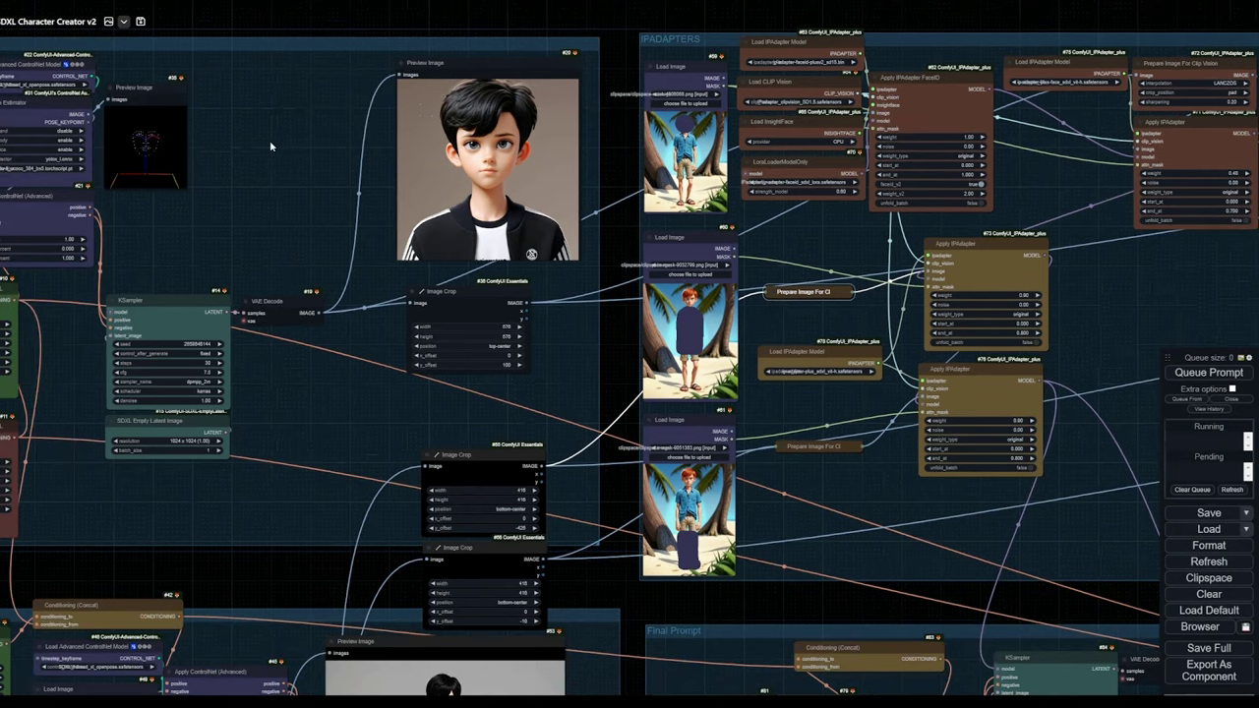
{"action": "left_click_drag", "start_coordinate": [1216, 250], "coordinate": [1126, 264]}
{"action": "scroll", "coordinate": [986, 271], "scroll_direction": "down", "scroll_amount": 2}
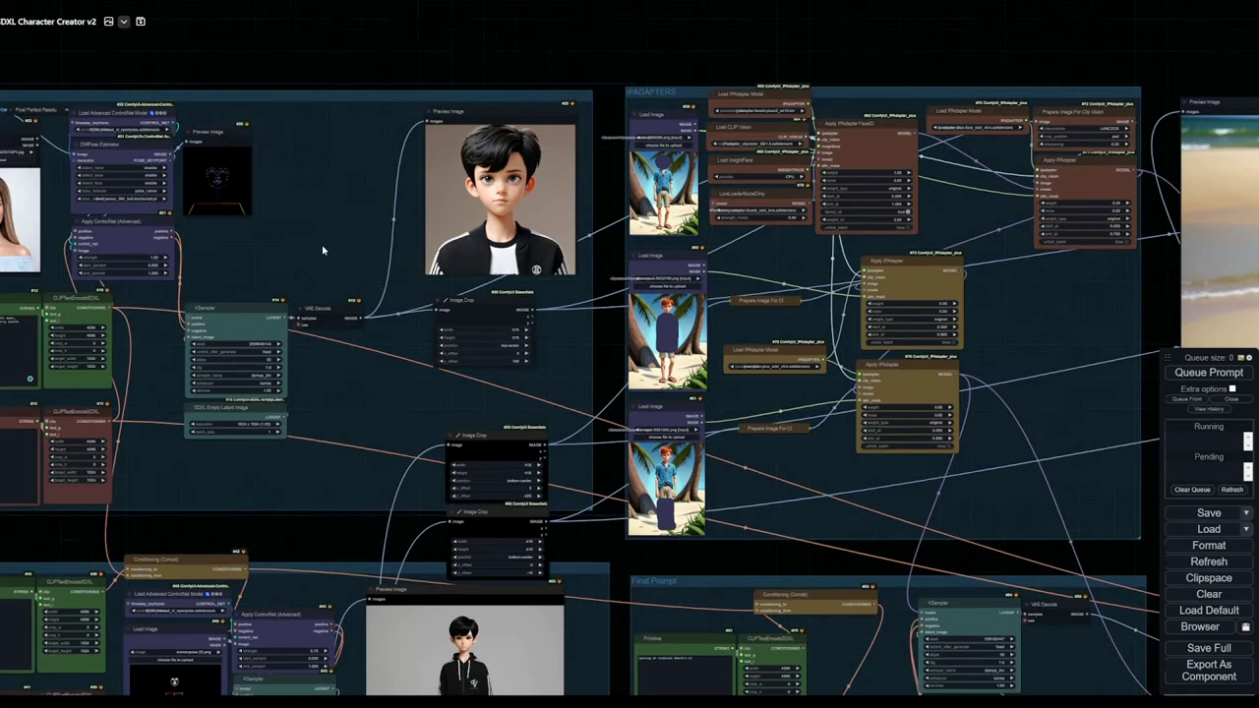
Step: Review the hair, eyes and casual sporty outfit wording in the FACE group's positive prompt
{"action": "left_click_drag", "start_coordinate": [324, 250], "coordinate": [572, 223]}
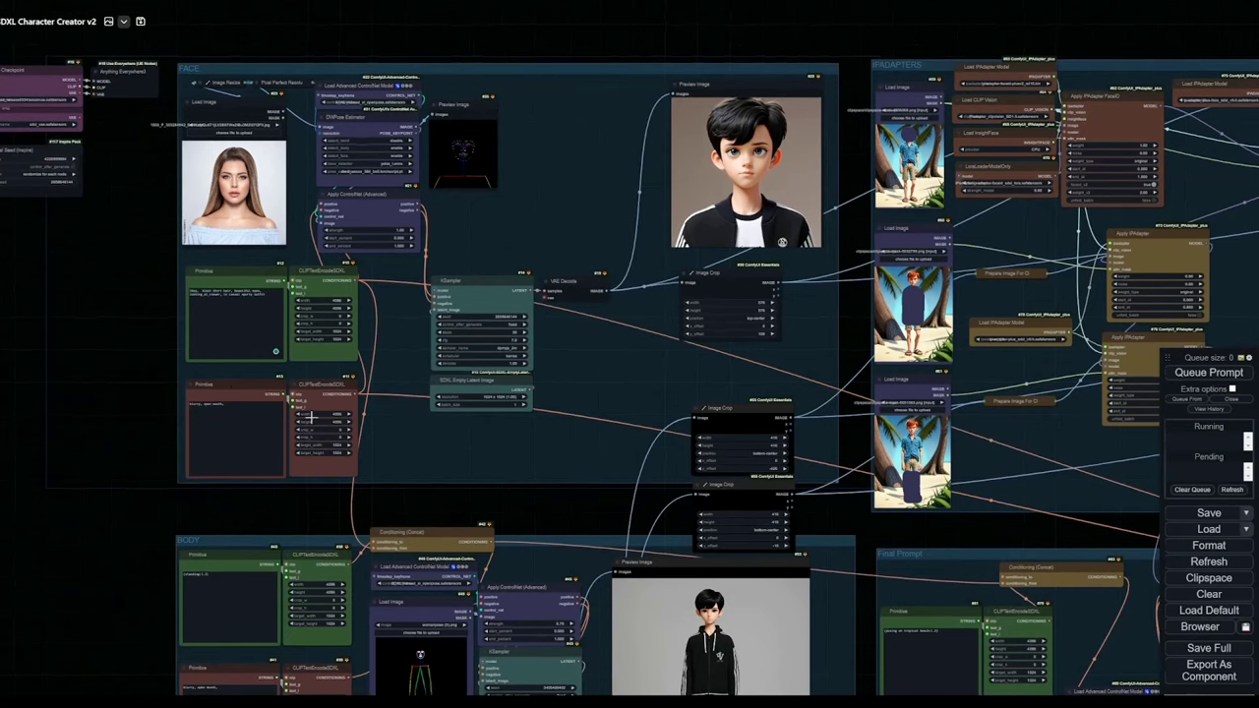
{"action": "scroll", "coordinate": [399, 376], "scroll_direction": "up", "scroll_amount": 4}
{"action": "left_click_drag", "start_coordinate": [405, 374], "coordinate": [521, 342]}
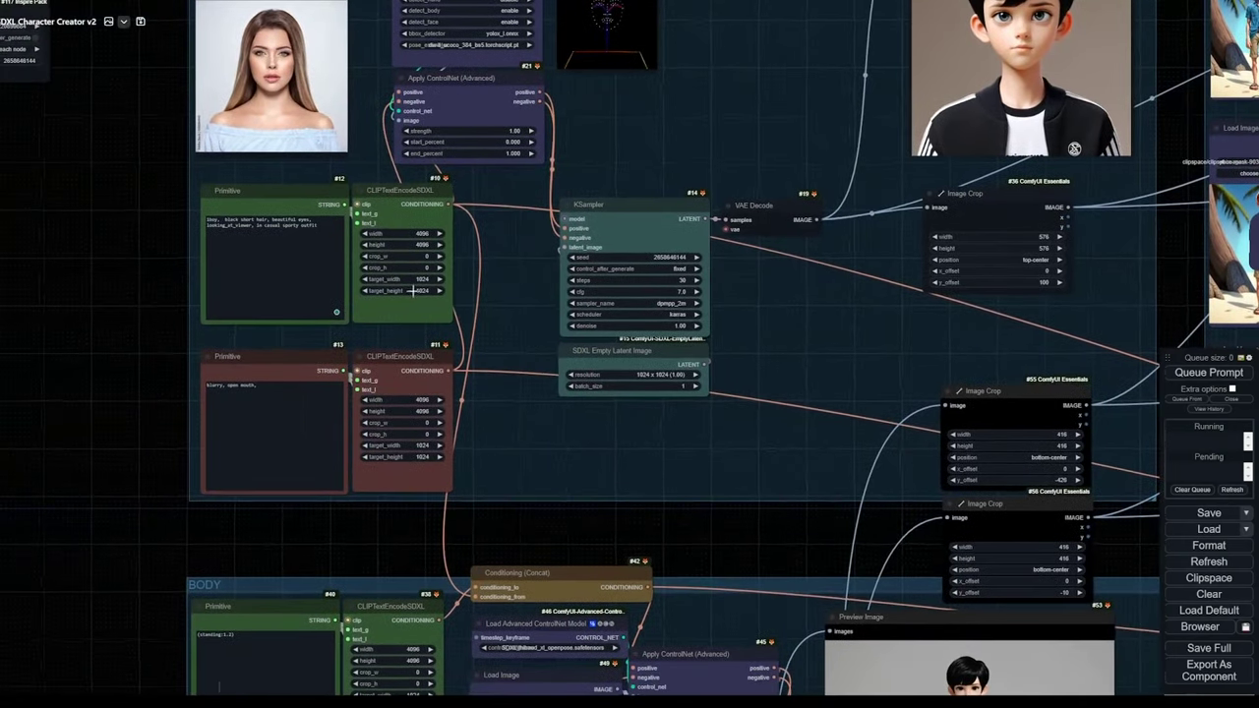
{"action": "left_click", "coordinate": [209, 221]}
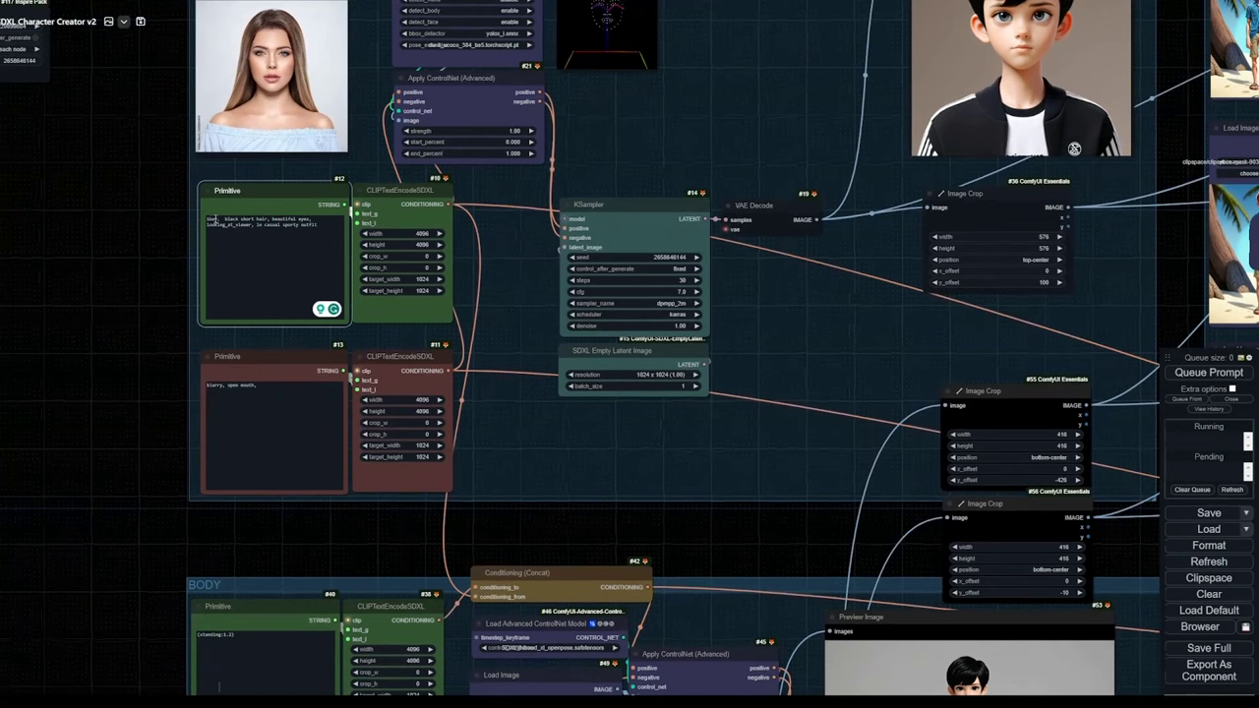
{"action": "left_click", "coordinate": [235, 221]}
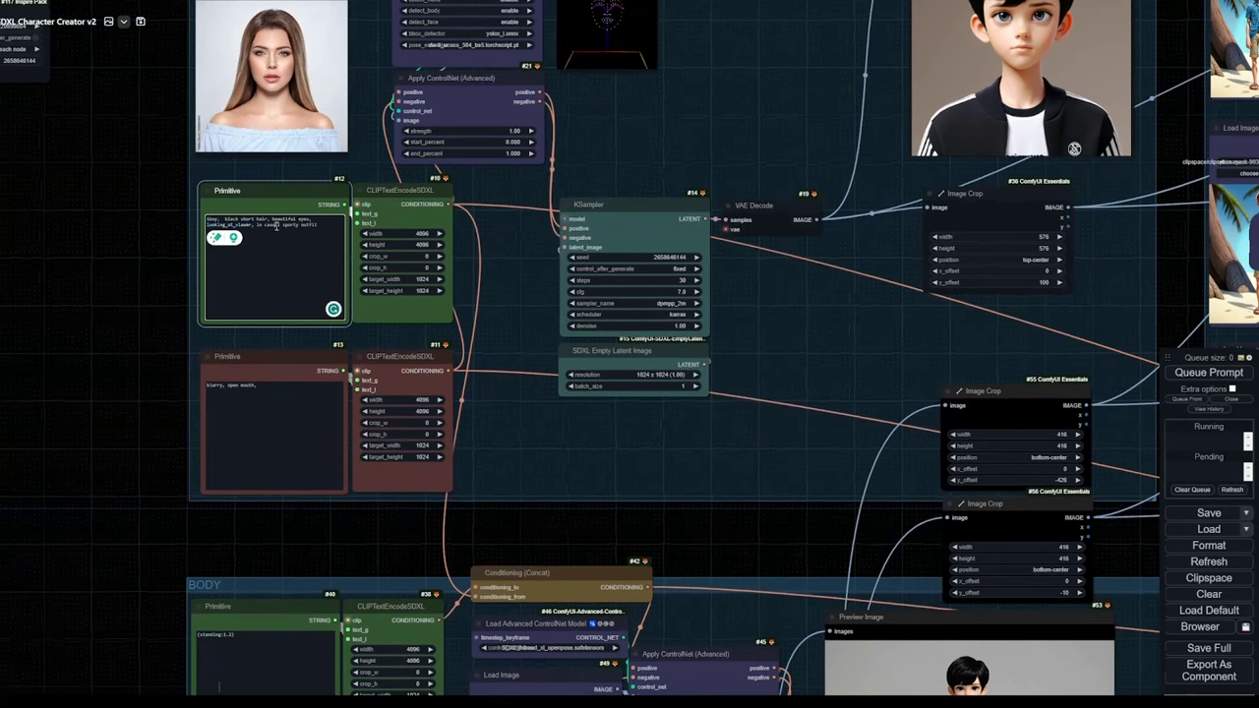
{"action": "double_click", "coordinate": [273, 225]}
{"action": "double_click", "coordinate": [309, 224]}
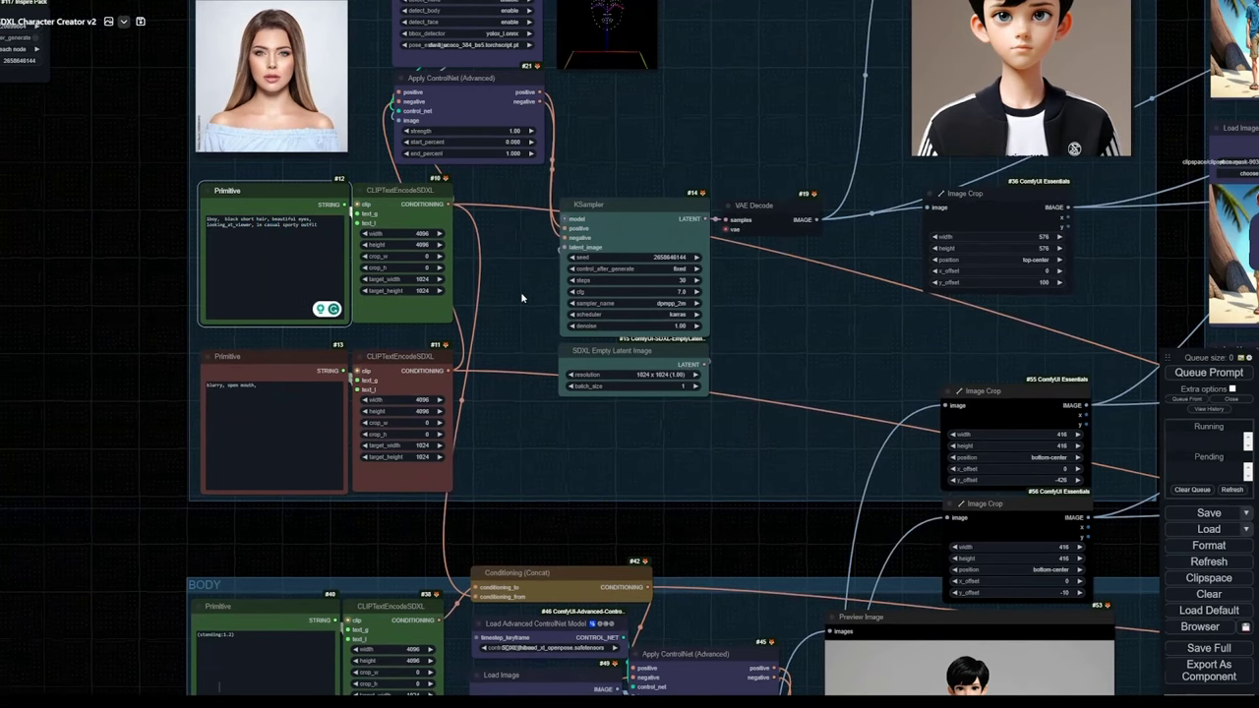
Step: Examine how the FACE prompt feeds the BODY group through Conditioning (Concat), and check the BODY group's positive prompt
{"action": "left_click_drag", "start_coordinate": [520, 291], "coordinate": [425, 325]}
{"action": "scroll", "coordinate": [635, 198], "scroll_direction": "down", "scroll_amount": 3}
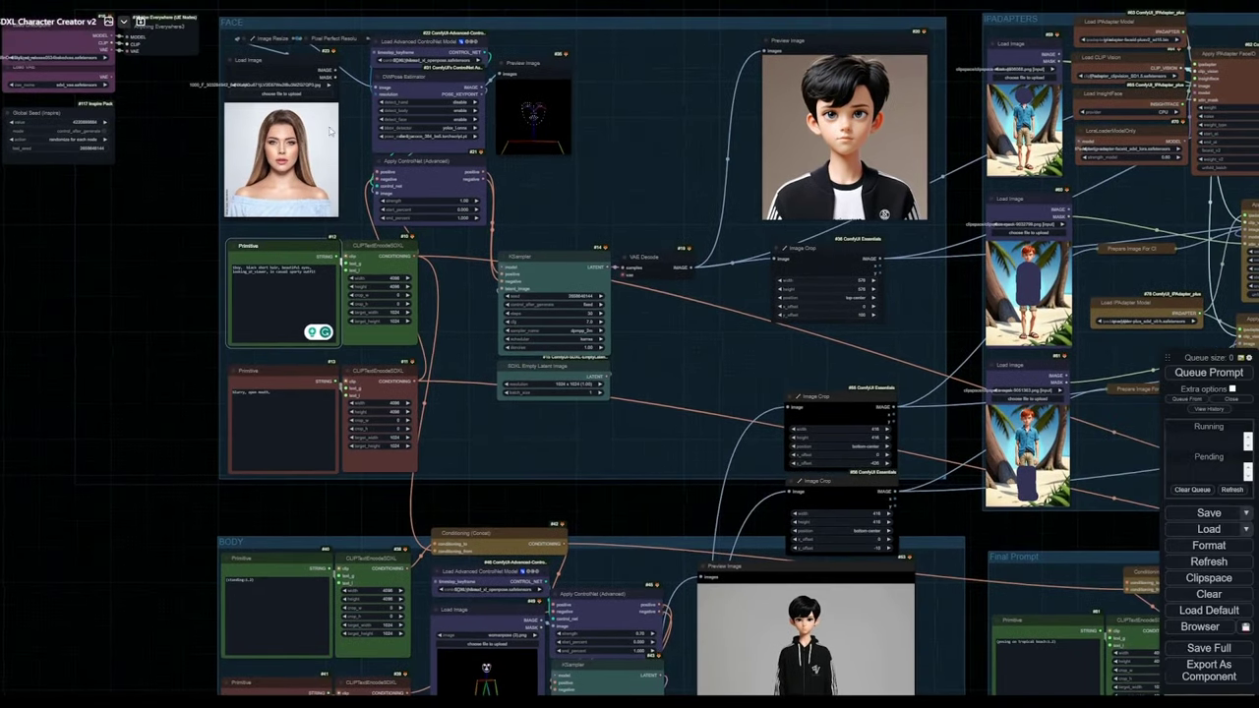
{"action": "left_click_drag", "start_coordinate": [513, 438], "coordinate": [533, 371]}
{"action": "left_click_drag", "start_coordinate": [360, 177], "coordinate": [362, 175]}
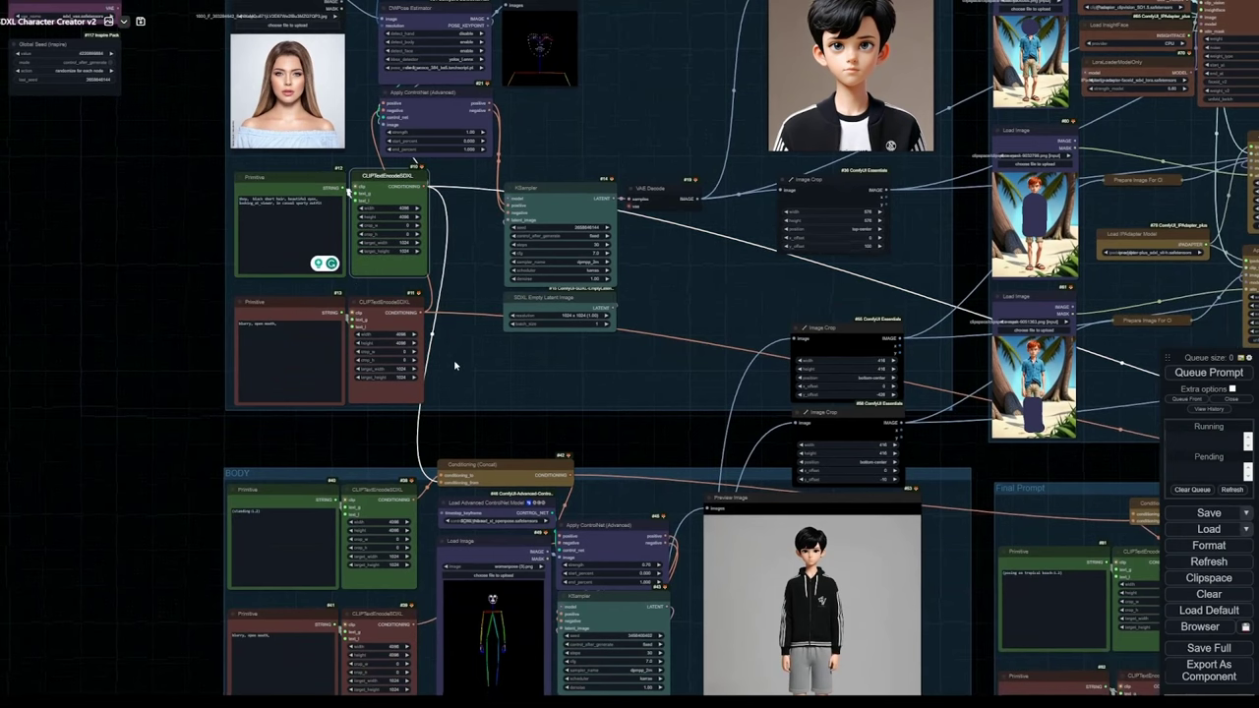
{"action": "left_click_drag", "start_coordinate": [516, 443], "coordinate": [477, 168]}
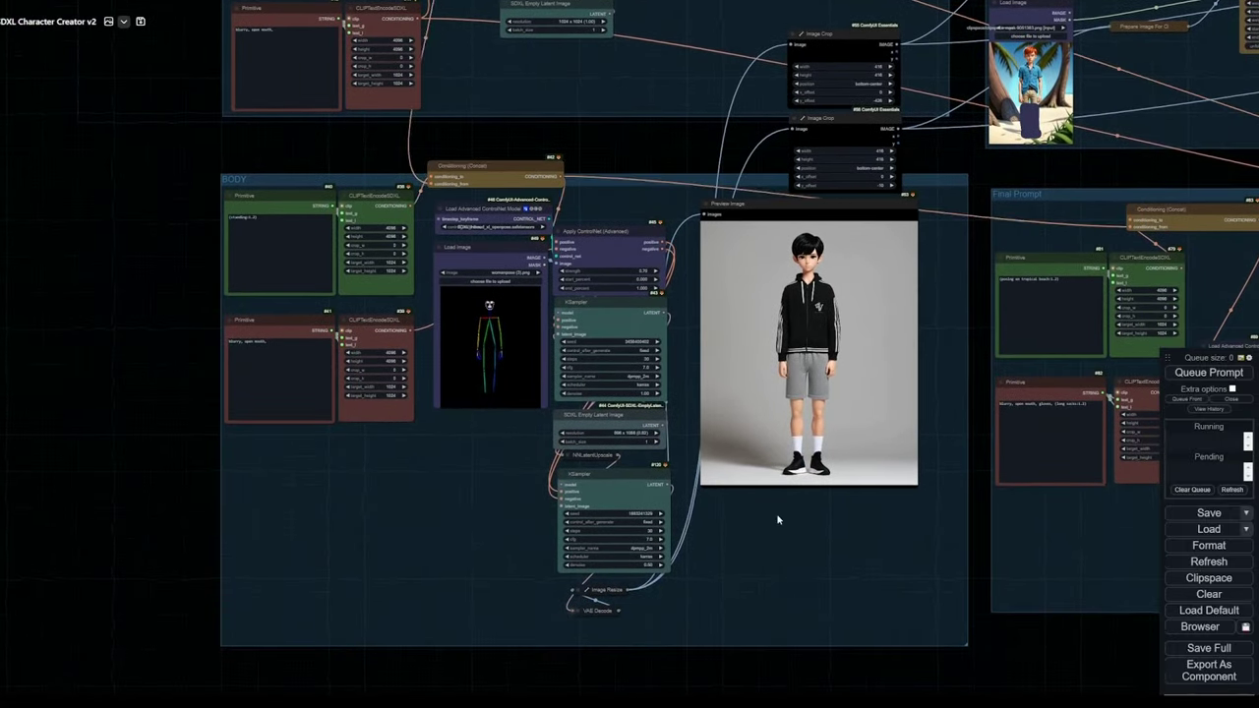
{"action": "left_click_drag", "start_coordinate": [687, 181], "coordinate": [689, 174]}
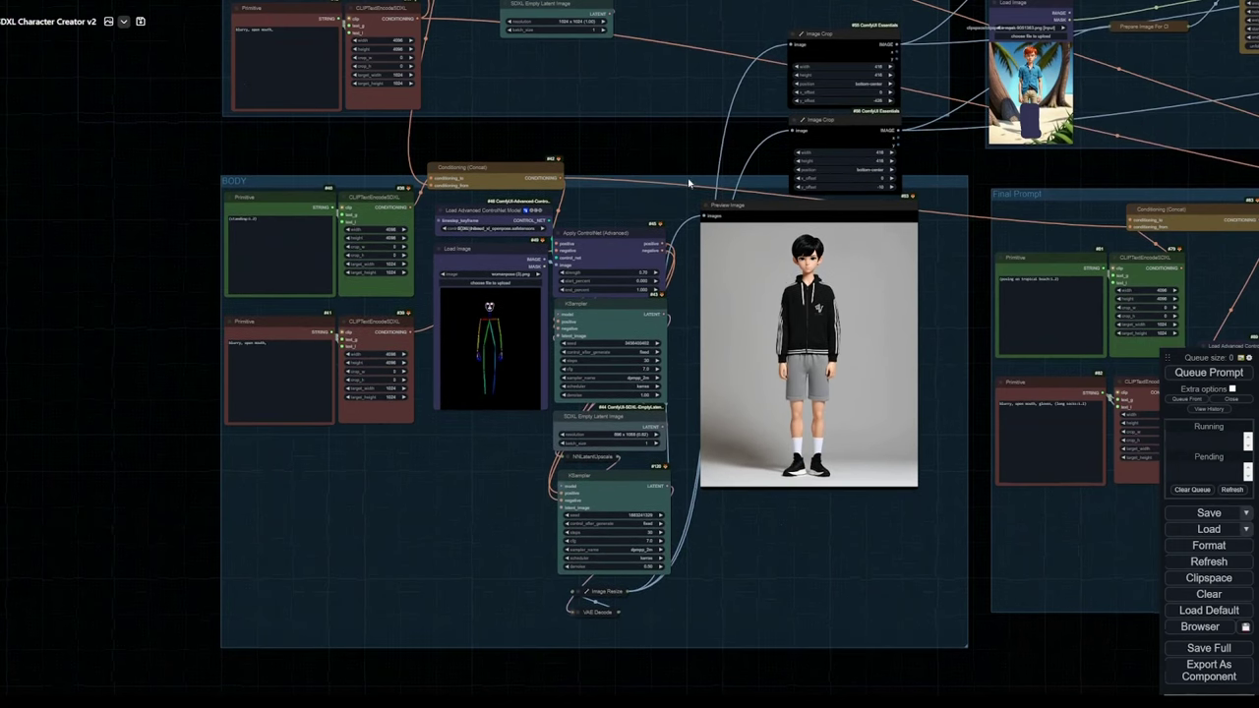
{"action": "scroll", "coordinate": [828, 212], "scroll_direction": "up", "scroll_amount": 3}
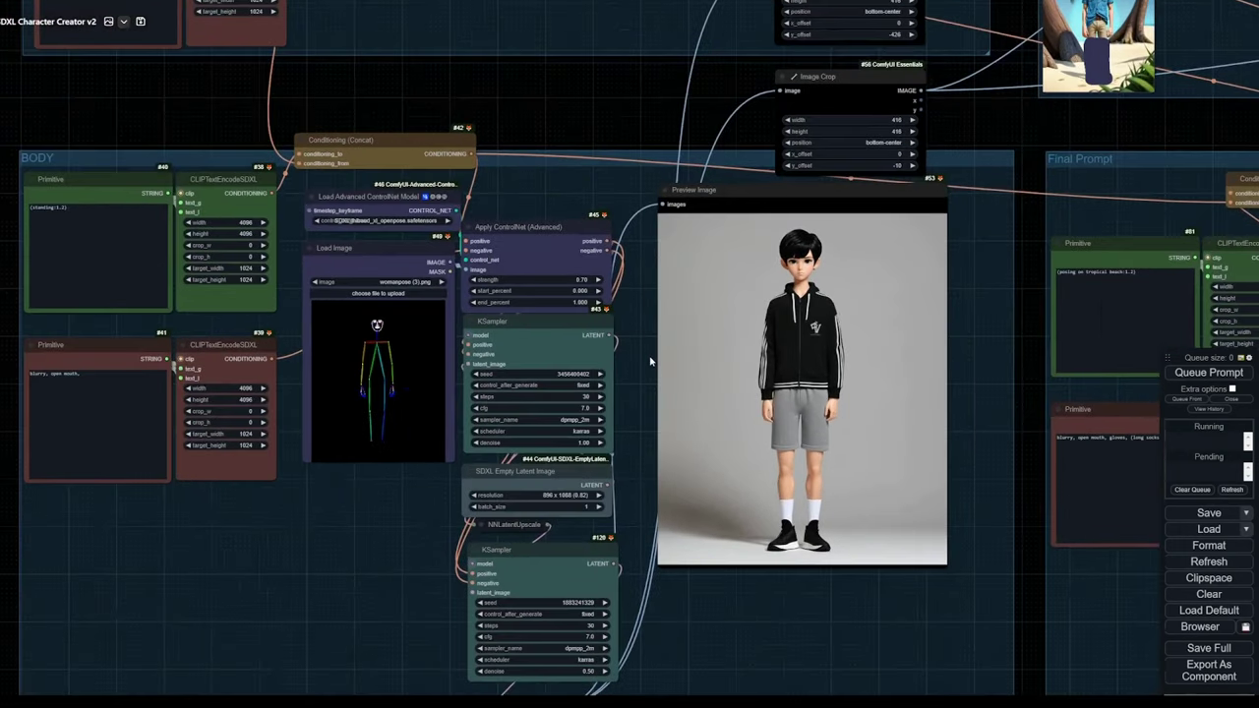
{"action": "left_click_drag", "start_coordinate": [636, 361], "coordinate": [649, 328]}
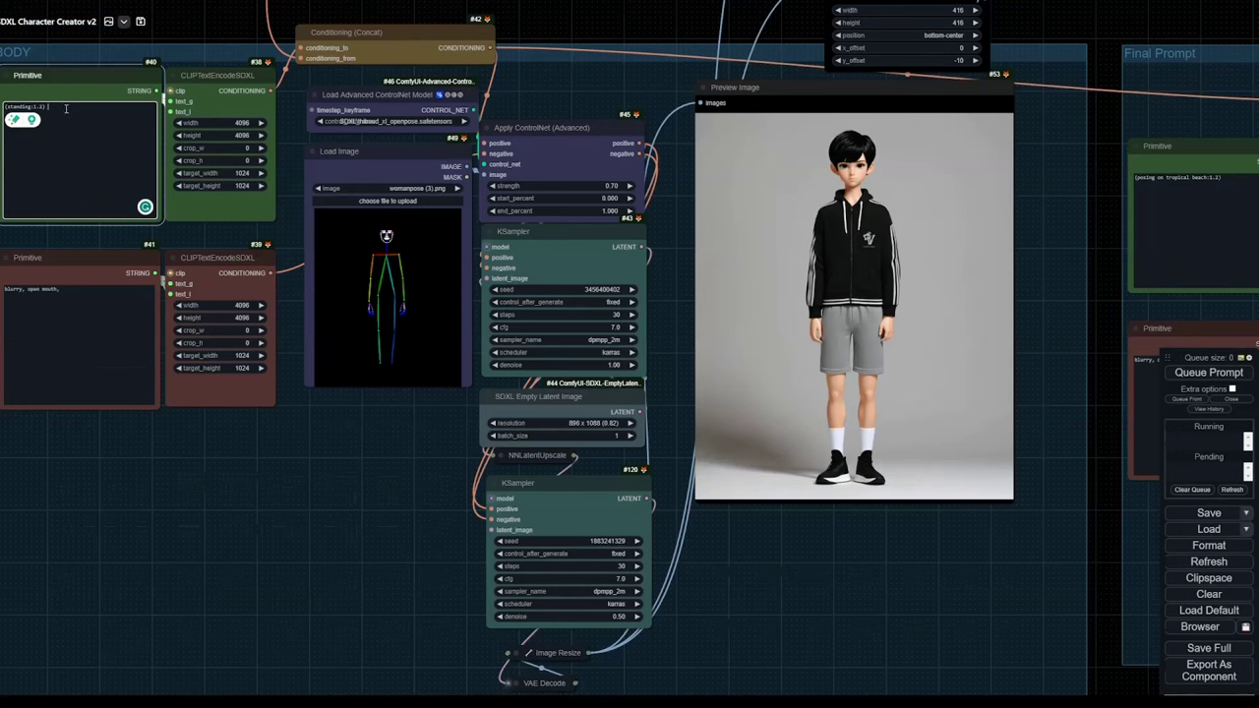
{"action": "key", "text": "ctrl+a"}
{"action": "scroll", "coordinate": [114, 123], "scroll_direction": "down", "scroll_amount": 4}
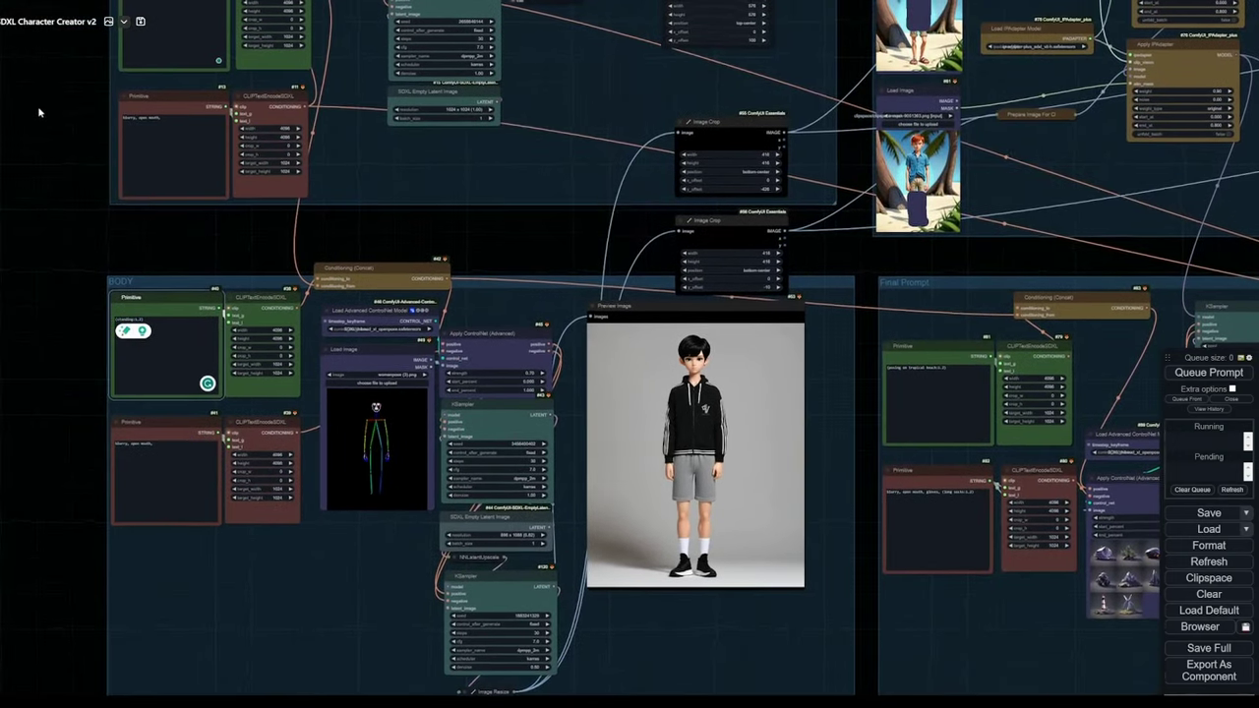
Step: Compare the FACE and BODY prompts, and highlight the word "standing" in the BODY group's positive prompt
{"action": "left_click_drag", "start_coordinate": [39, 112], "coordinate": [30, 204]}
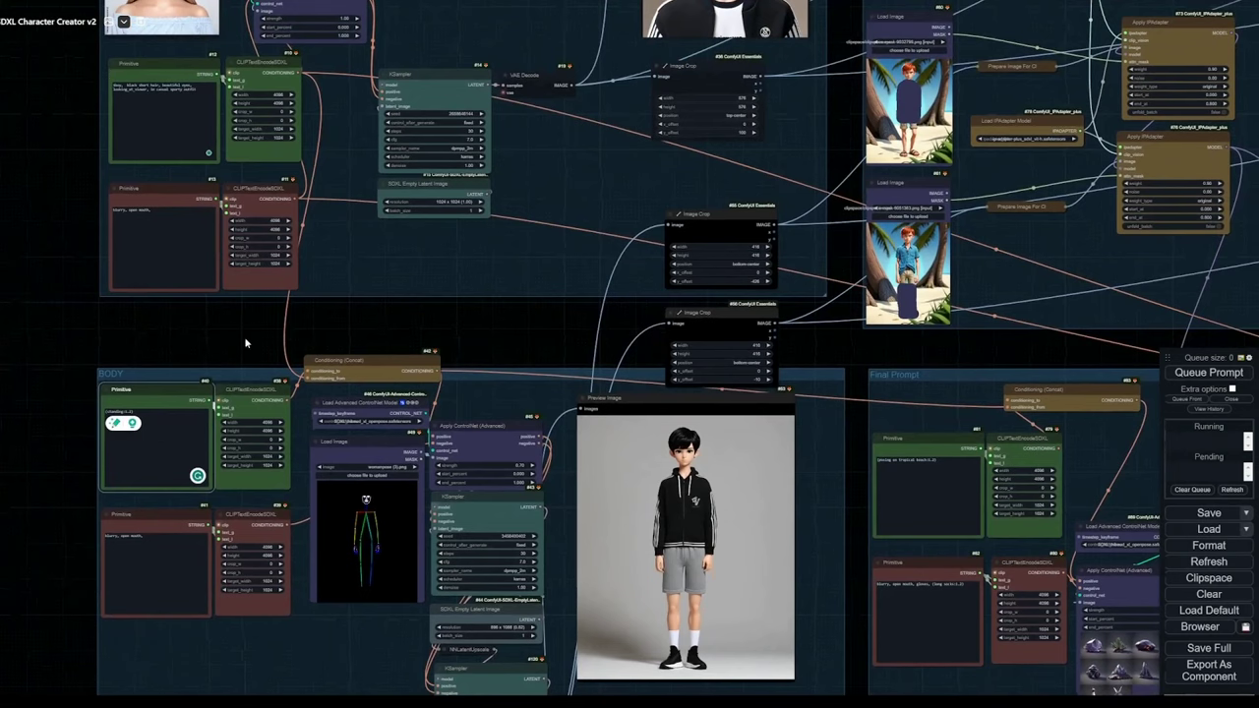
{"action": "left_click_drag", "start_coordinate": [246, 343], "coordinate": [177, 127]}
{"action": "scroll", "coordinate": [281, 424], "scroll_direction": "up", "scroll_amount": 3}
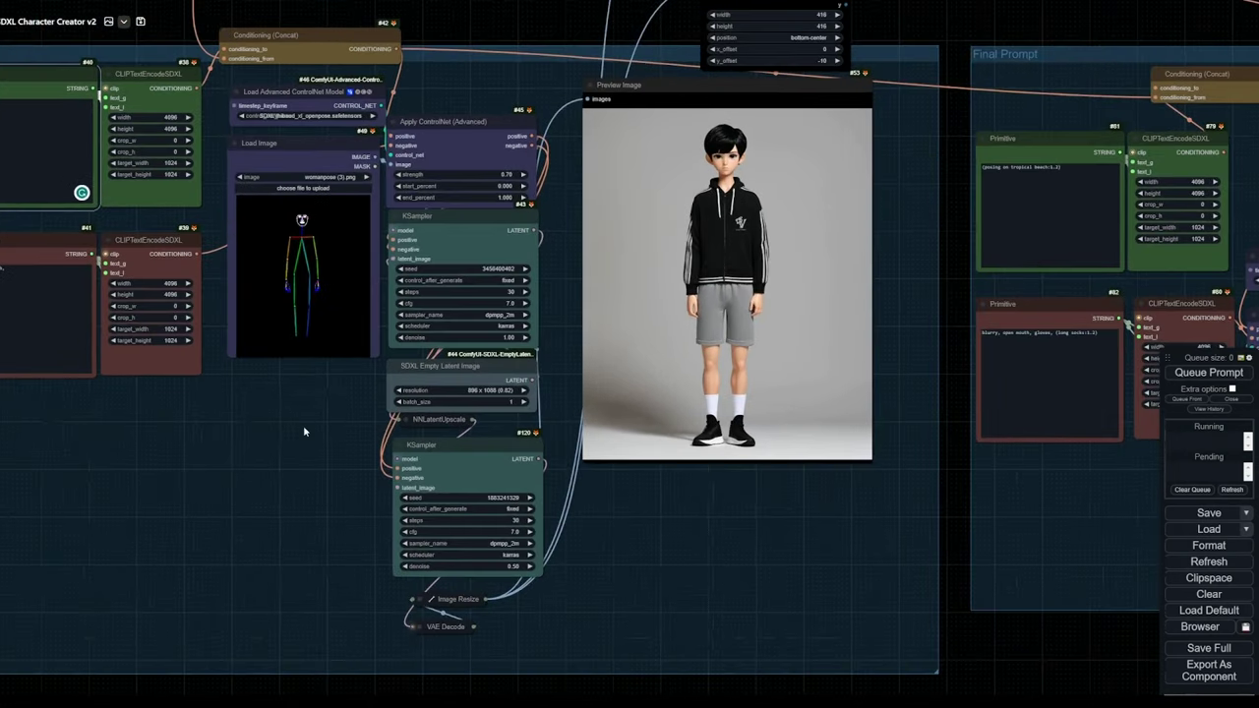
{"action": "left_click_drag", "start_coordinate": [305, 432], "coordinate": [343, 437]}
{"action": "left_click", "coordinate": [46, 105]}
{"action": "double_click", "coordinate": [9, 105]}
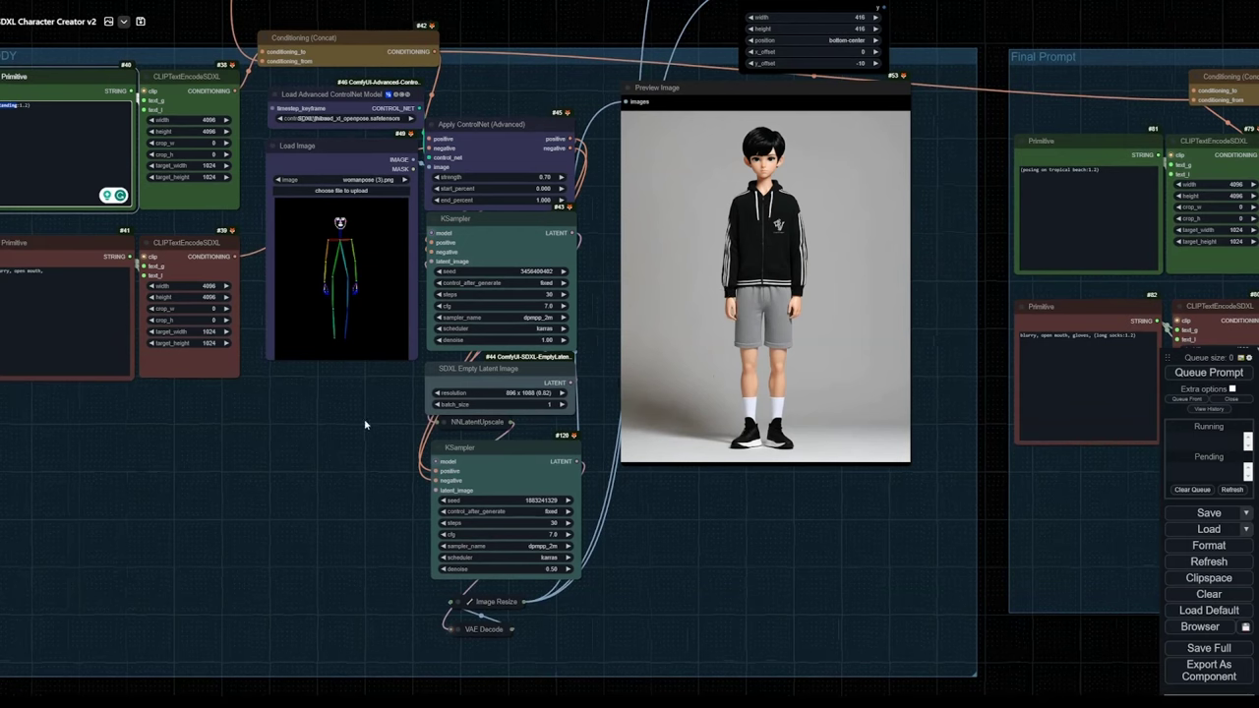
Step: Examine the BODY group's pose image, first KSampler, empty latent, NNLatentUpscale and second KSampler nodes
{"action": "left_click_drag", "start_coordinate": [320, 465], "coordinate": [275, 469]}
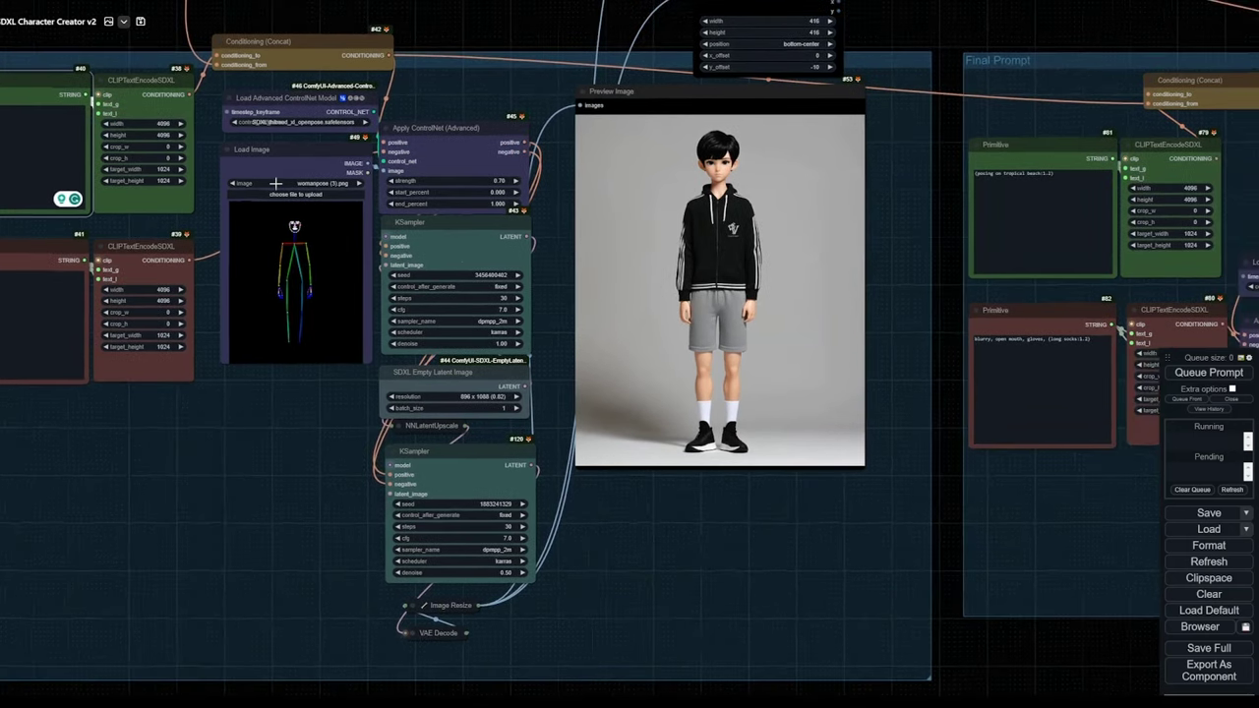
{"action": "left_click_drag", "start_coordinate": [276, 491], "coordinate": [175, 497]}
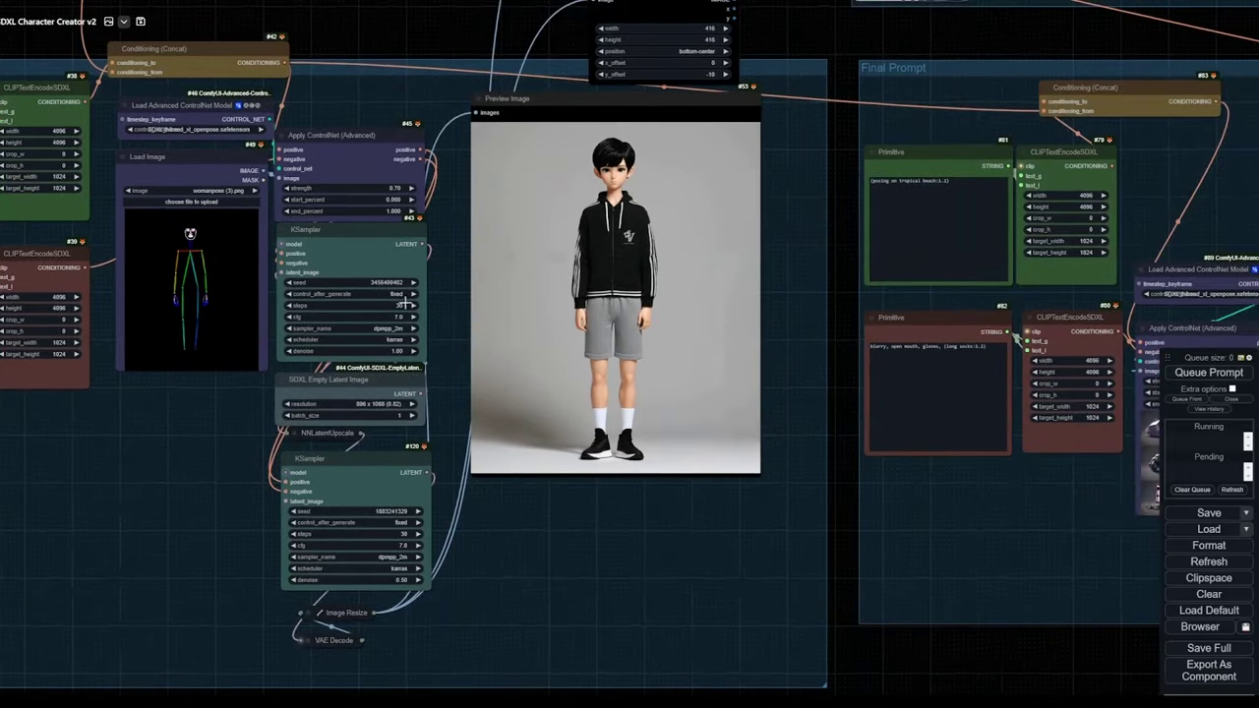
{"action": "left_click_drag", "start_coordinate": [355, 239], "coordinate": [352, 241]}
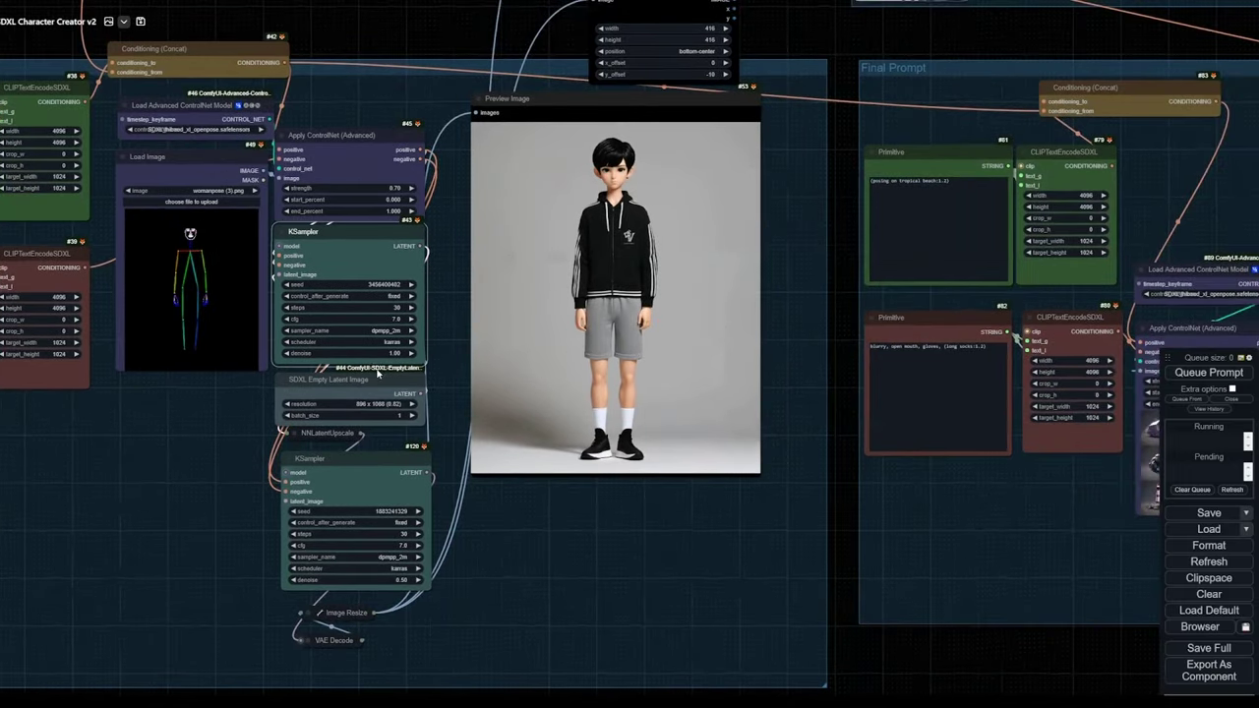
{"action": "left_click_drag", "start_coordinate": [372, 386], "coordinate": [372, 381]}
{"action": "left_click", "coordinate": [326, 433]}
{"action": "left_click_drag", "start_coordinate": [501, 601], "coordinate": [559, 521]}
{"action": "left_click", "coordinate": [396, 385]}
{"action": "left_click_drag", "start_coordinate": [396, 384], "coordinate": [396, 390]}
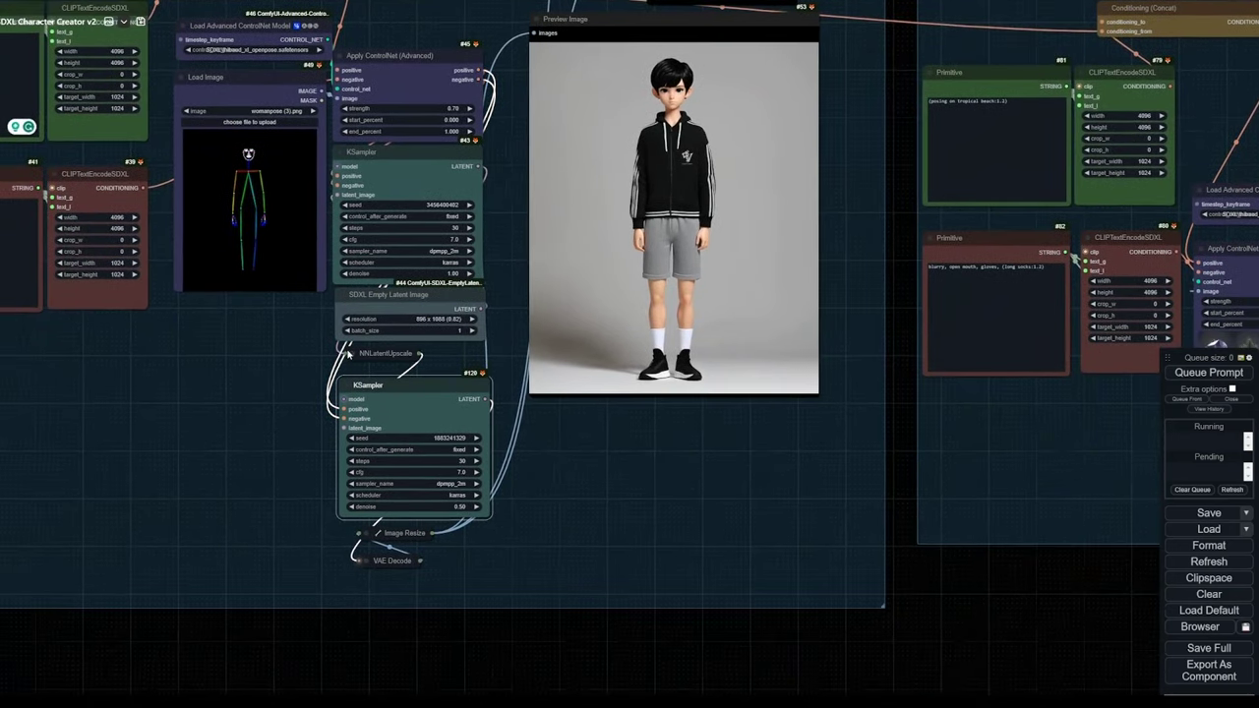
{"action": "left_click_drag", "start_coordinate": [368, 348], "coordinate": [365, 354]}
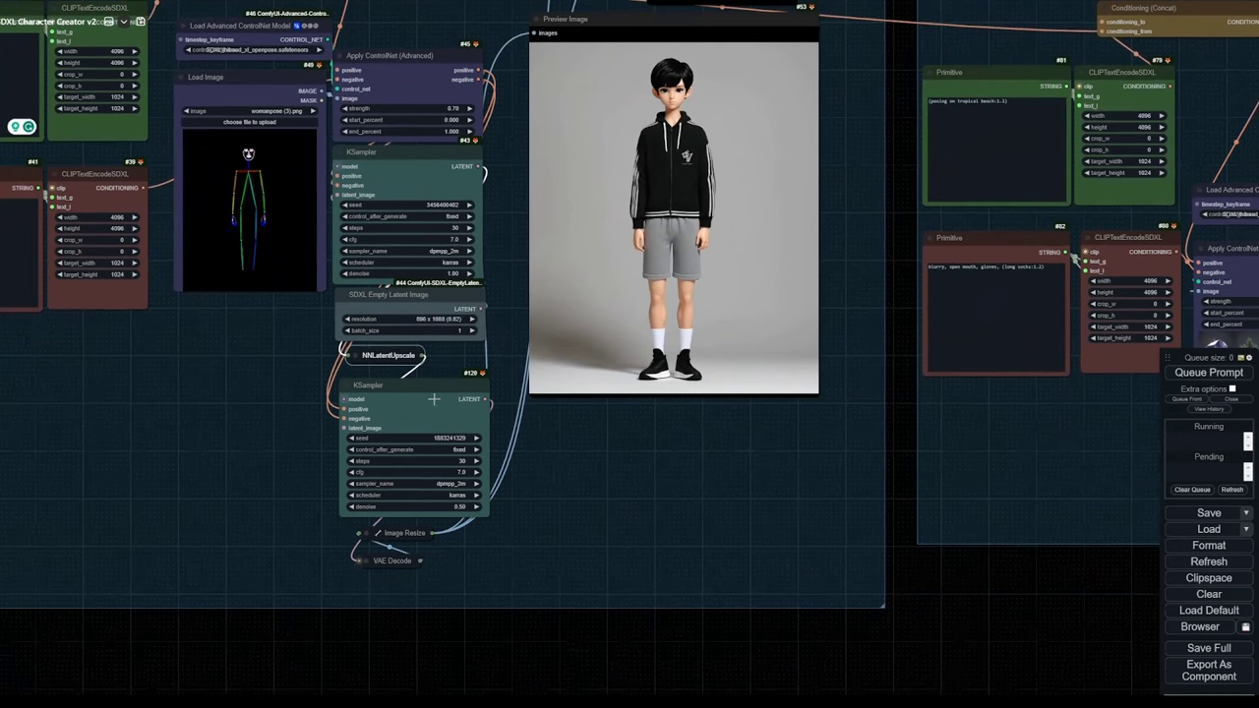
{"action": "left_click_drag", "start_coordinate": [435, 395], "coordinate": [435, 387]}
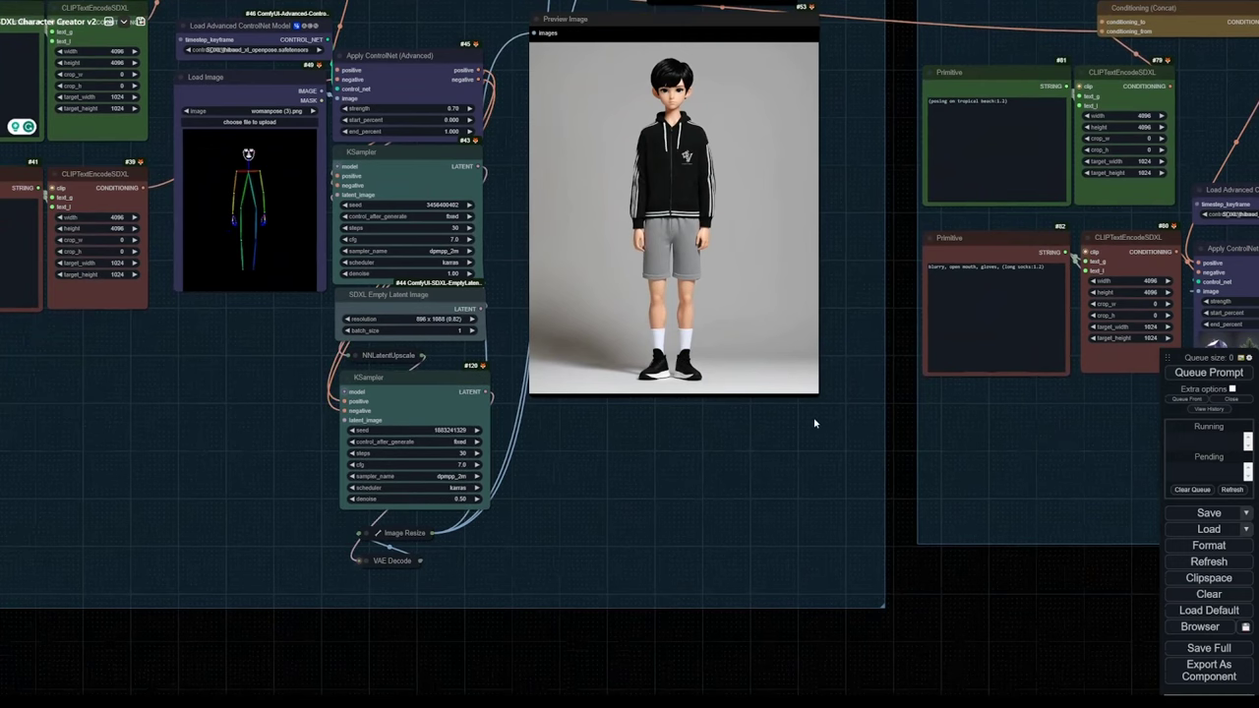
Step: Examine the BODY group's VAE Decode, Image Resize and Preview Image nodes, and trace the image into the two Image Crop nodes
{"action": "left_click_drag", "start_coordinate": [812, 417], "coordinate": [752, 478]}
{"action": "left_click_drag", "start_coordinate": [351, 588], "coordinate": [352, 581]}
{"action": "left_click_drag", "start_coordinate": [602, 81], "coordinate": [601, 118]}
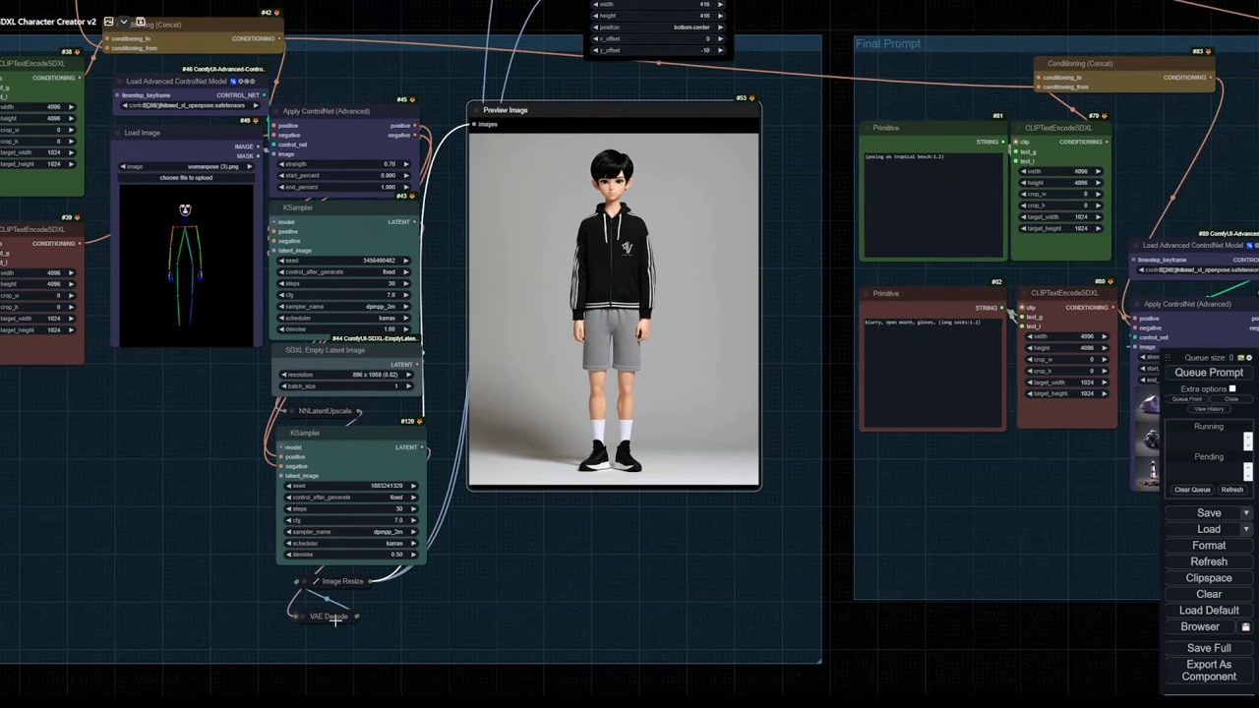
{"action": "left_click_drag", "start_coordinate": [335, 618], "coordinate": [335, 608]}
{"action": "left_click_drag", "start_coordinate": [694, 487], "coordinate": [598, 522]}
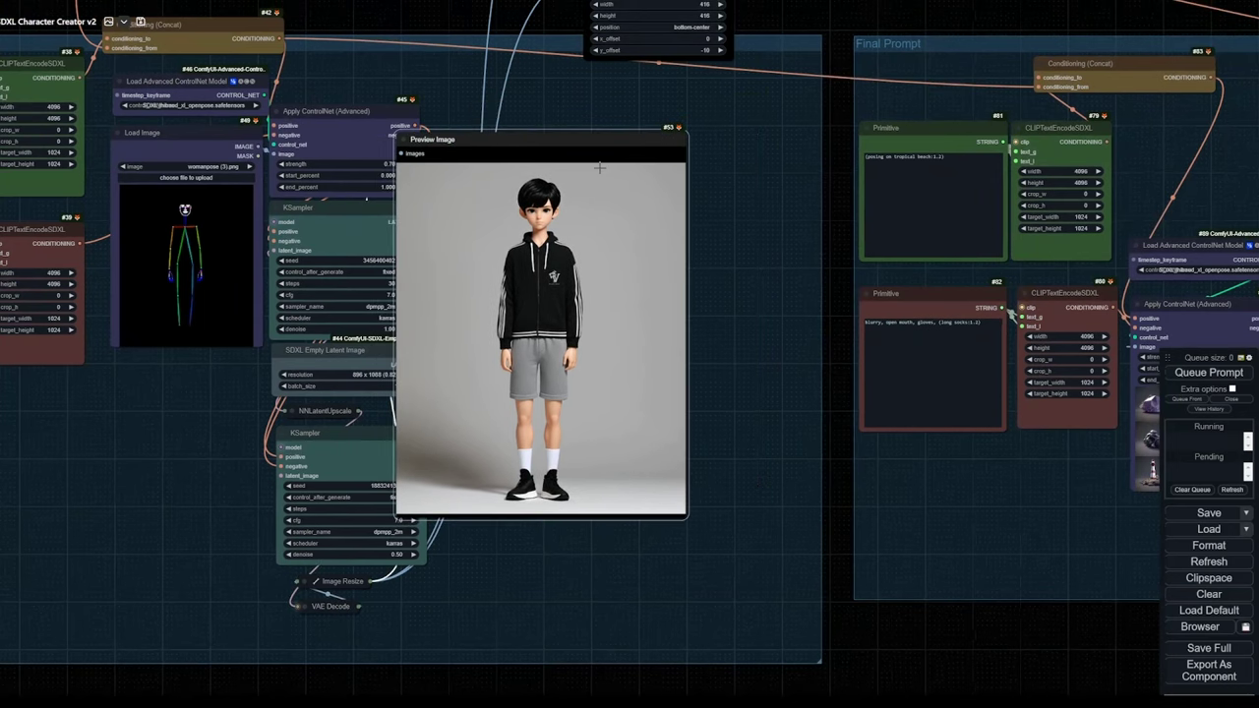
{"action": "left_click_drag", "start_coordinate": [596, 154], "coordinate": [704, 127]}
{"action": "scroll", "coordinate": [790, 49], "scroll_direction": "down", "scroll_amount": 5}
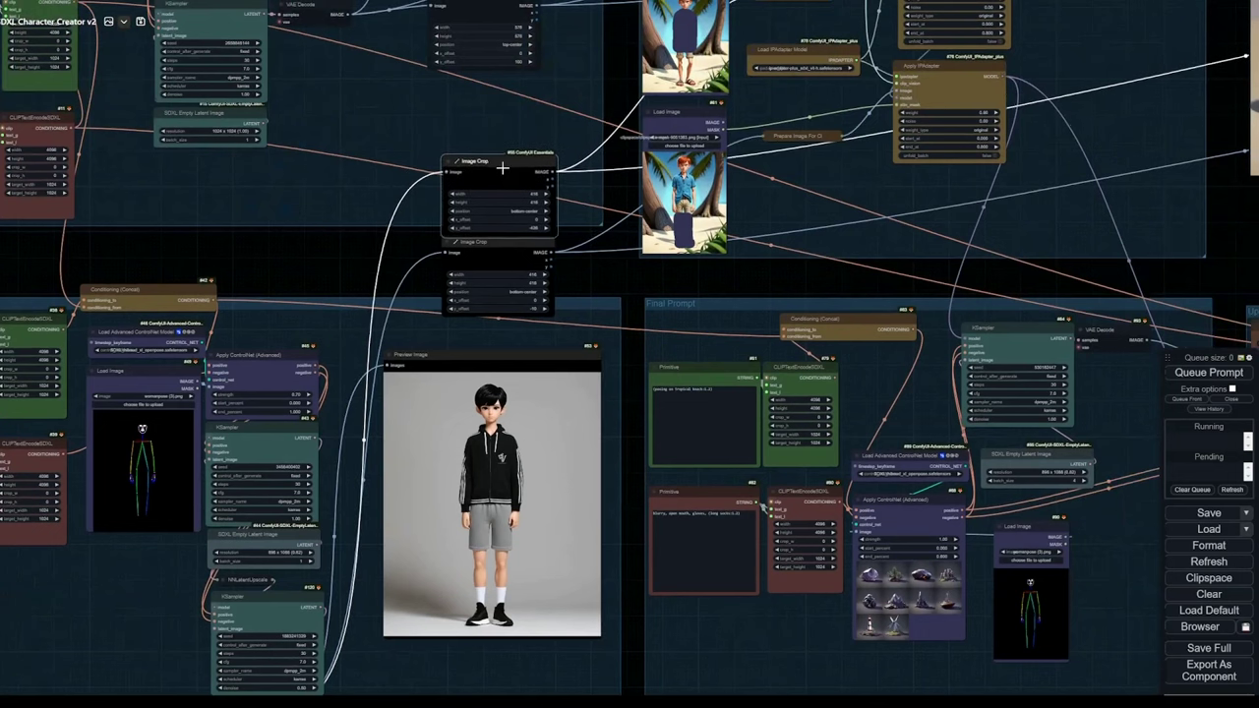
{"action": "left_click", "coordinate": [498, 358]}
{"action": "left_click_drag", "start_coordinate": [498, 360], "coordinate": [501, 356]}
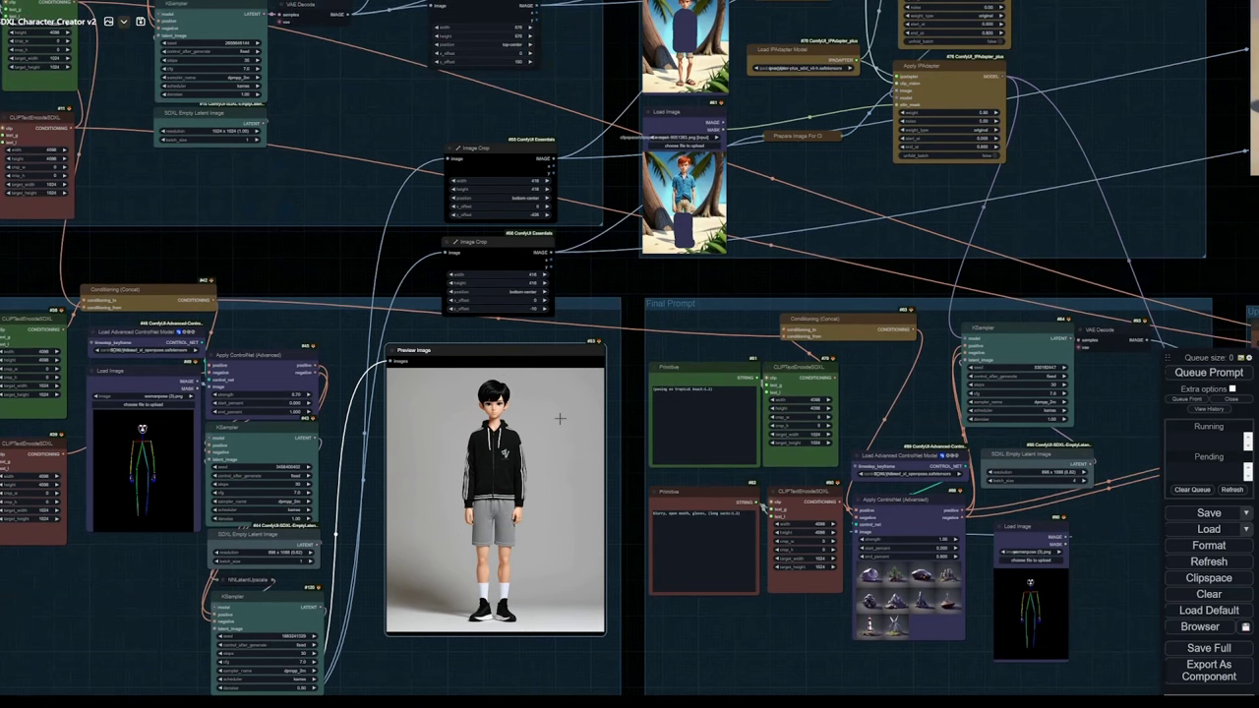
Step: Move the face, torso and legs crop previews away from the final beach image preview
{"action": "left_click_drag", "start_coordinate": [1058, 127], "coordinate": [481, 201]}
{"action": "scroll", "coordinate": [479, 195], "scroll_direction": "down", "scroll_amount": 2}
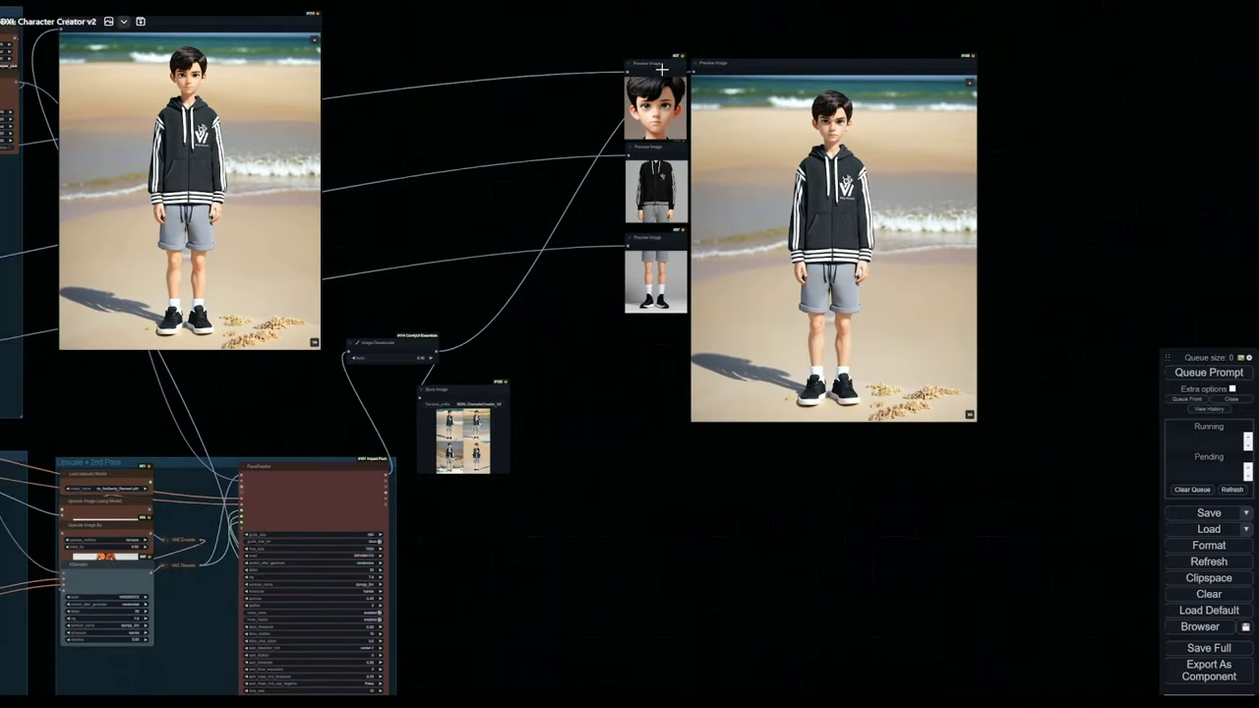
{"action": "left_click_drag", "start_coordinate": [663, 73], "coordinate": [497, 43]}
{"action": "left_click_drag", "start_coordinate": [646, 151], "coordinate": [476, 125]}
{"action": "left_click", "coordinate": [656, 245]}
{"action": "left_click_drag", "start_coordinate": [656, 244], "coordinate": [485, 210]}
Step: Examine the IPADAPTERS group's FaceID nodes, including Load IPAdapter Model, Load InsightFace and LoraLoaderModelOnly
{"action": "left_click_drag", "start_coordinate": [419, 270], "coordinate": [975, 235]}
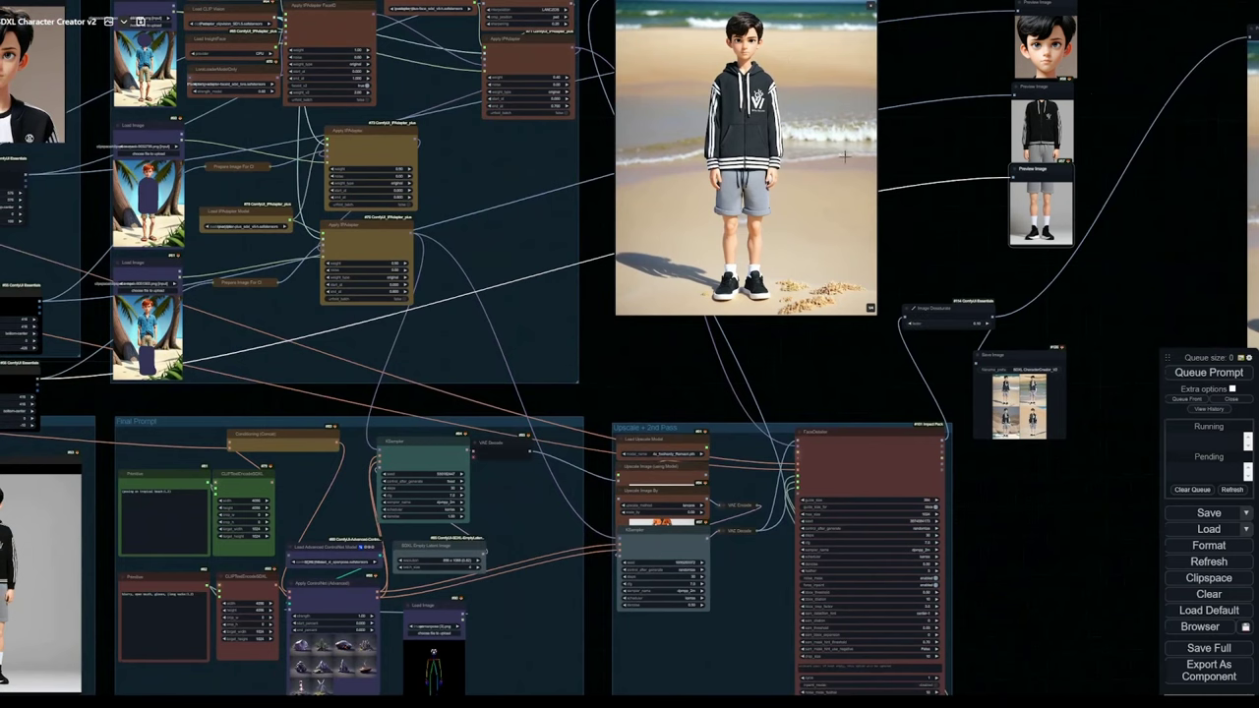
{"action": "left_click_drag", "start_coordinate": [568, 188], "coordinate": [985, 183]}
{"action": "left_click_drag", "start_coordinate": [475, 189], "coordinate": [555, 225]}
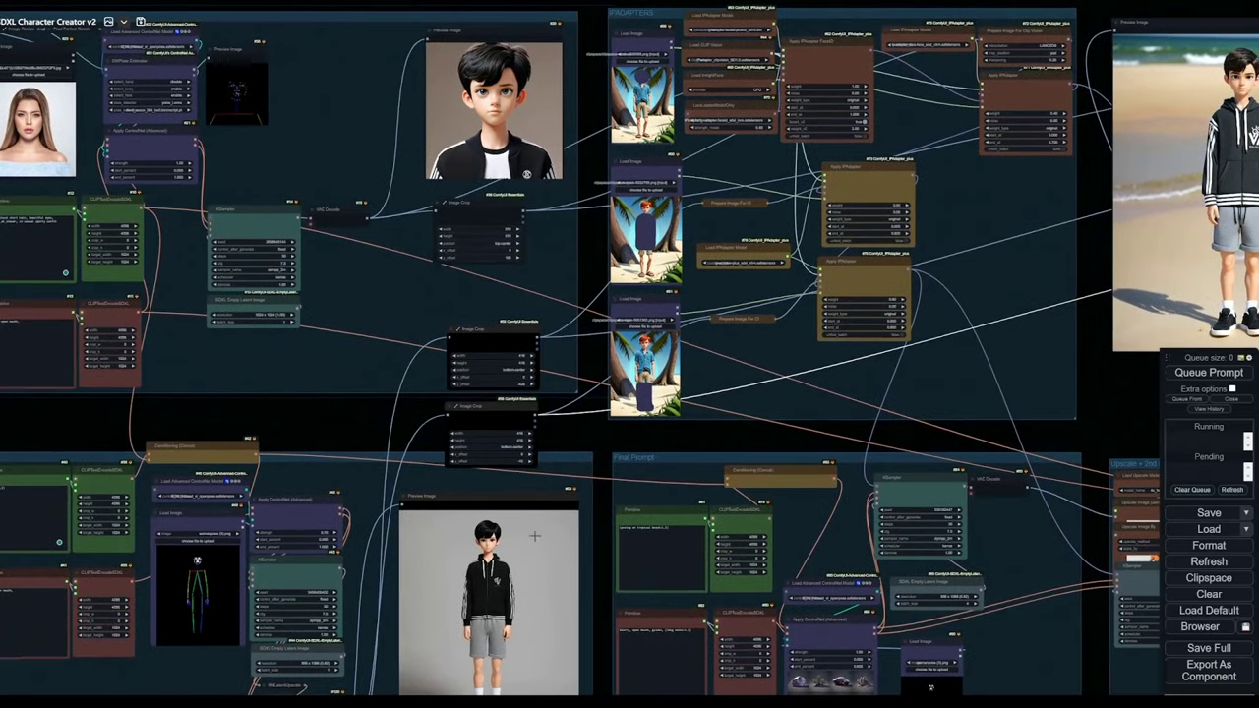
{"action": "left_click_drag", "start_coordinate": [541, 271], "coordinate": [345, 293]}
{"action": "scroll", "coordinate": [558, 102], "scroll_direction": "up", "scroll_amount": 5}
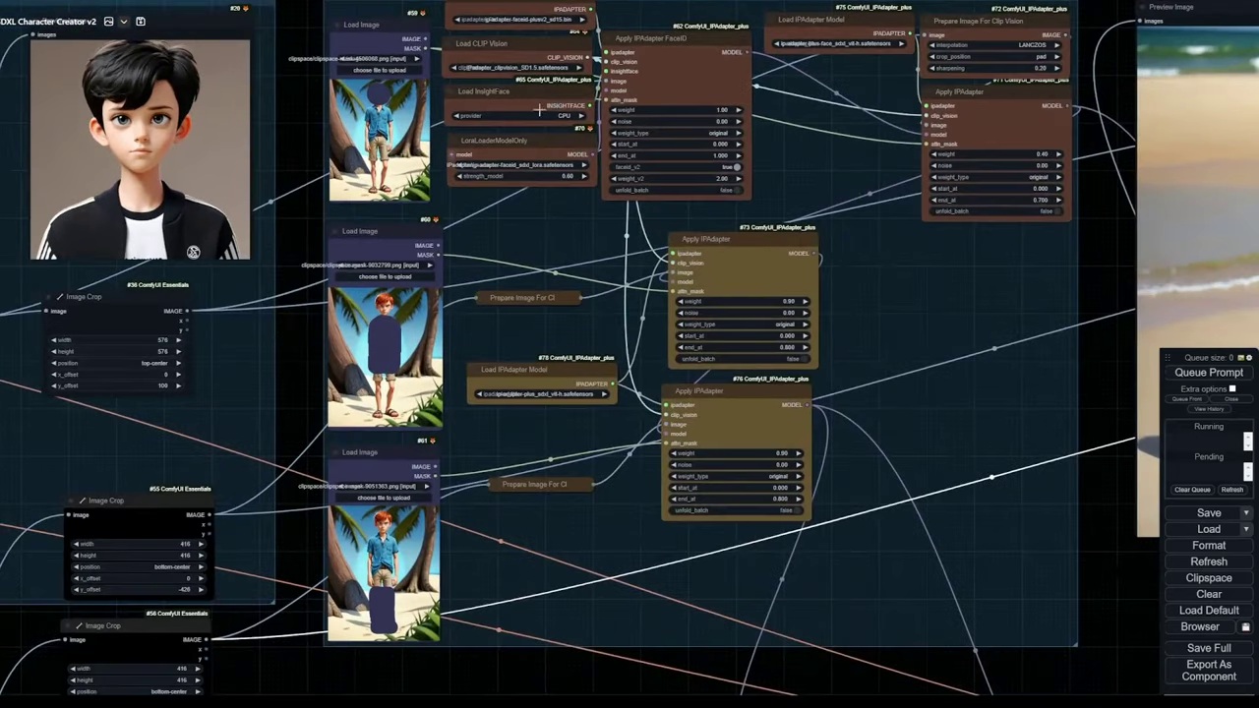
{"action": "left_click_drag", "start_coordinate": [411, 14], "coordinate": [315, 61]}
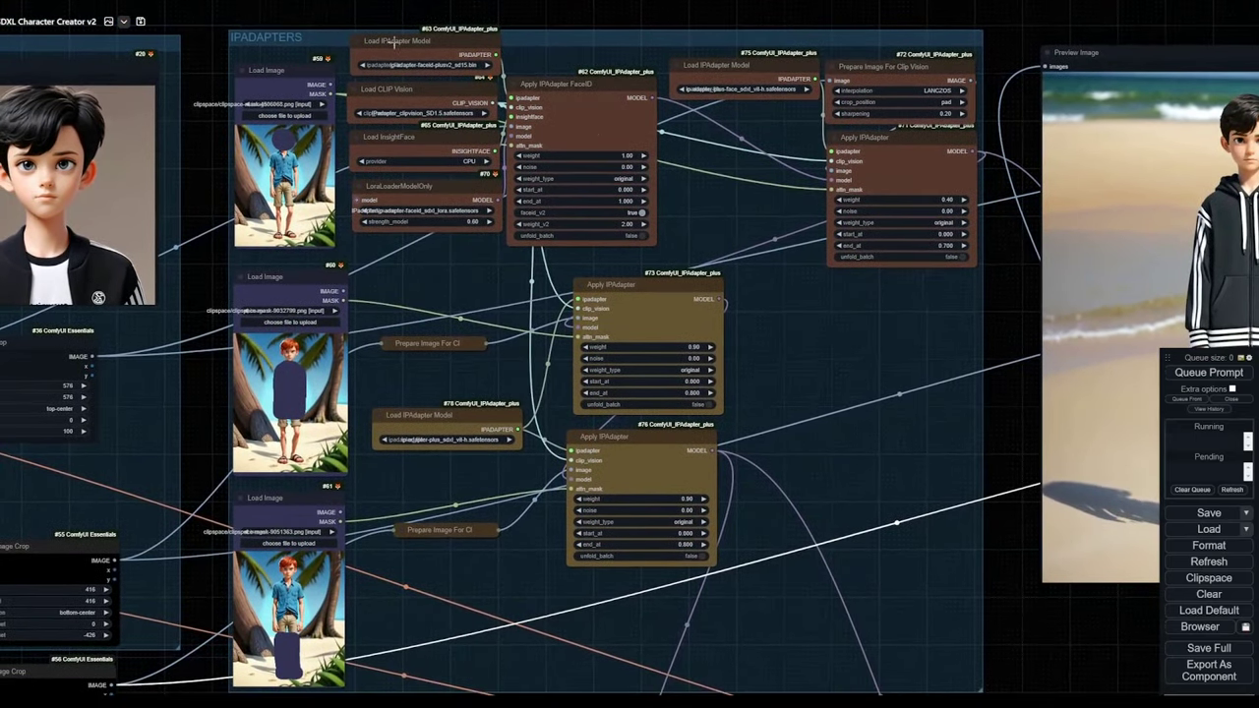
{"action": "left_click", "coordinate": [396, 41]}
{"action": "scroll", "coordinate": [433, 61], "scroll_direction": "up", "scroll_amount": 3}
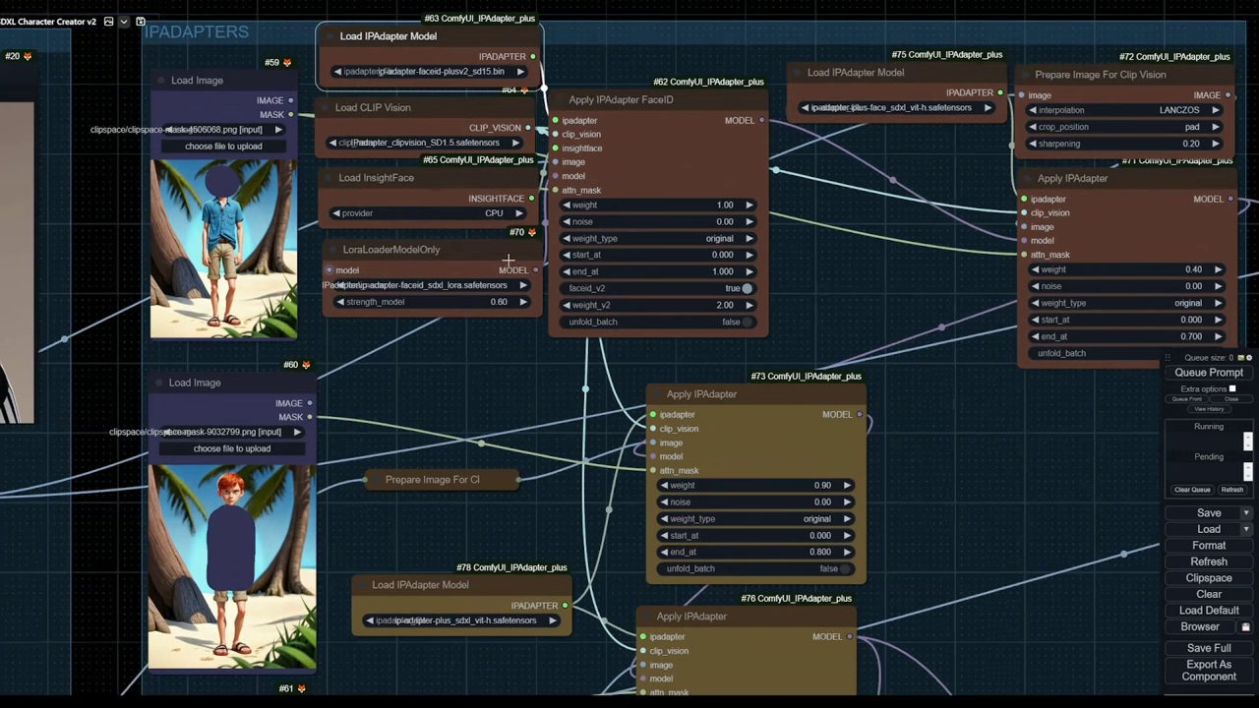
{"action": "left_click_drag", "start_coordinate": [497, 255], "coordinate": [491, 253]}
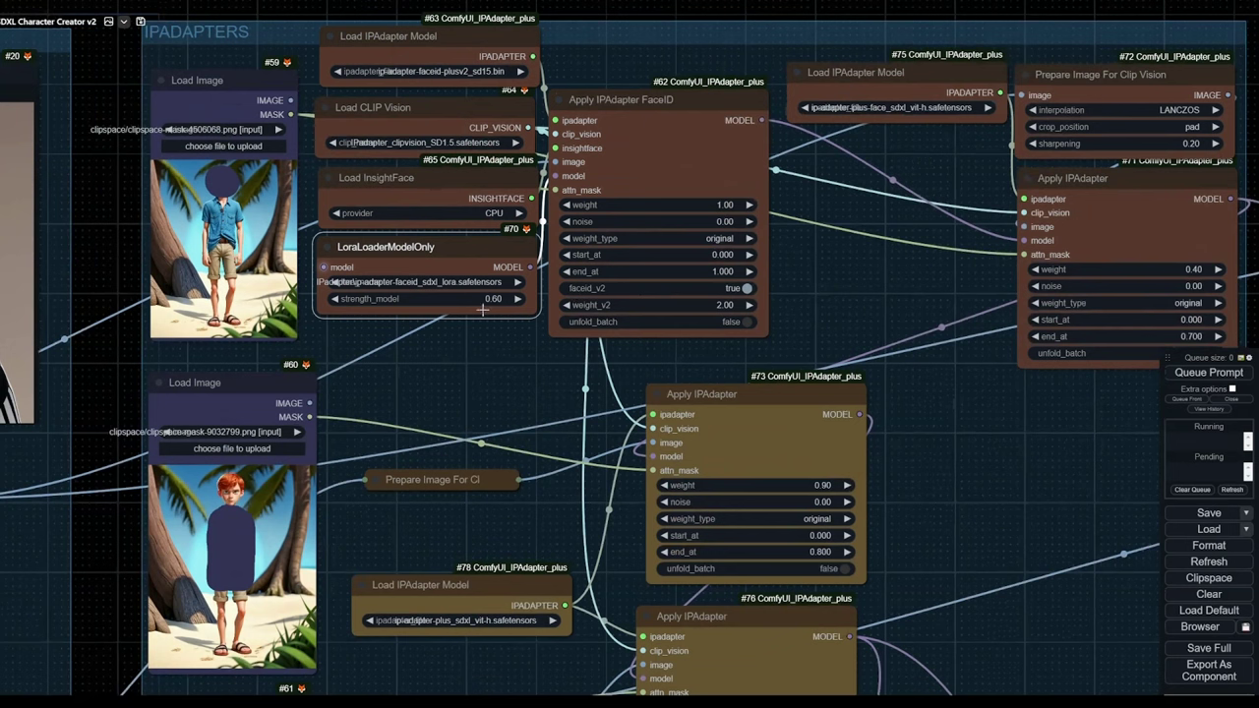
{"action": "left_click", "coordinate": [438, 364]}
Step: Check the face mask image and place the face's Prepare Image For Clip Vision node beneath its Load IPAdapter Model node
{"action": "mouse_move", "coordinate": [258, 87]}
{"action": "left_mouse_down"}
{"action": "mouse_move", "coordinate": [258, 112]}
{"action": "mouse_move", "coordinate": [264, 76]}
{"action": "mouse_move", "coordinate": [236, 112]}
{"action": "mouse_move", "coordinate": [271, 87]}
{"action": "mouse_move", "coordinate": [236, 81]}
{"action": "mouse_move", "coordinate": [263, 35]}
{"action": "mouse_move", "coordinate": [167, 39]}
{"action": "mouse_move", "coordinate": [244, 67]}
{"action": "left_mouse_up"}
{"action": "left_click_drag", "start_coordinate": [635, 97], "coordinate": [632, 87]}
{"action": "left_click_drag", "start_coordinate": [1060, 179], "coordinate": [1057, 177]}
{"action": "left_click_drag", "start_coordinate": [914, 79], "coordinate": [894, 55]}
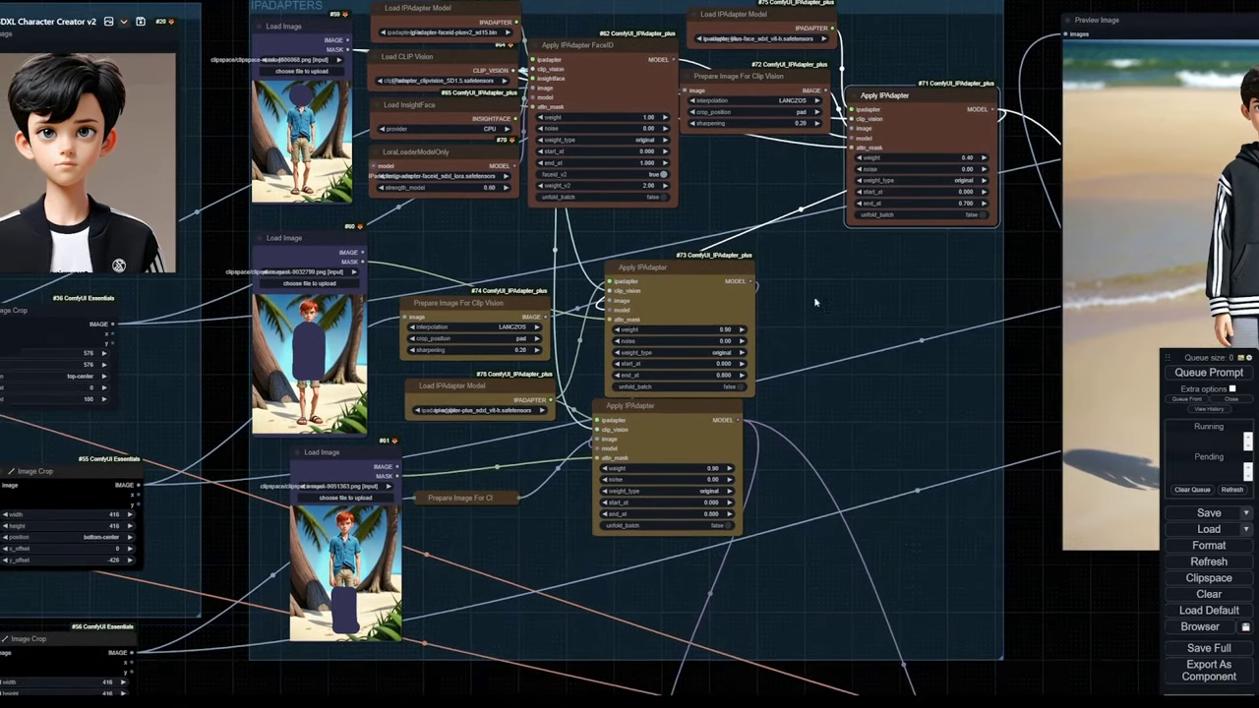
Step: Examine the torso mask image, its Prepare Image For Clip Vision node, Image Crop node and torso crop preview
{"action": "left_click_drag", "start_coordinate": [813, 311], "coordinate": [896, 253]}
{"action": "mouse_move", "coordinate": [362, 185]}
{"action": "left_mouse_down"}
{"action": "mouse_move", "coordinate": [376, 175]}
{"action": "mouse_move", "coordinate": [361, 176]}
{"action": "left_mouse_up"}
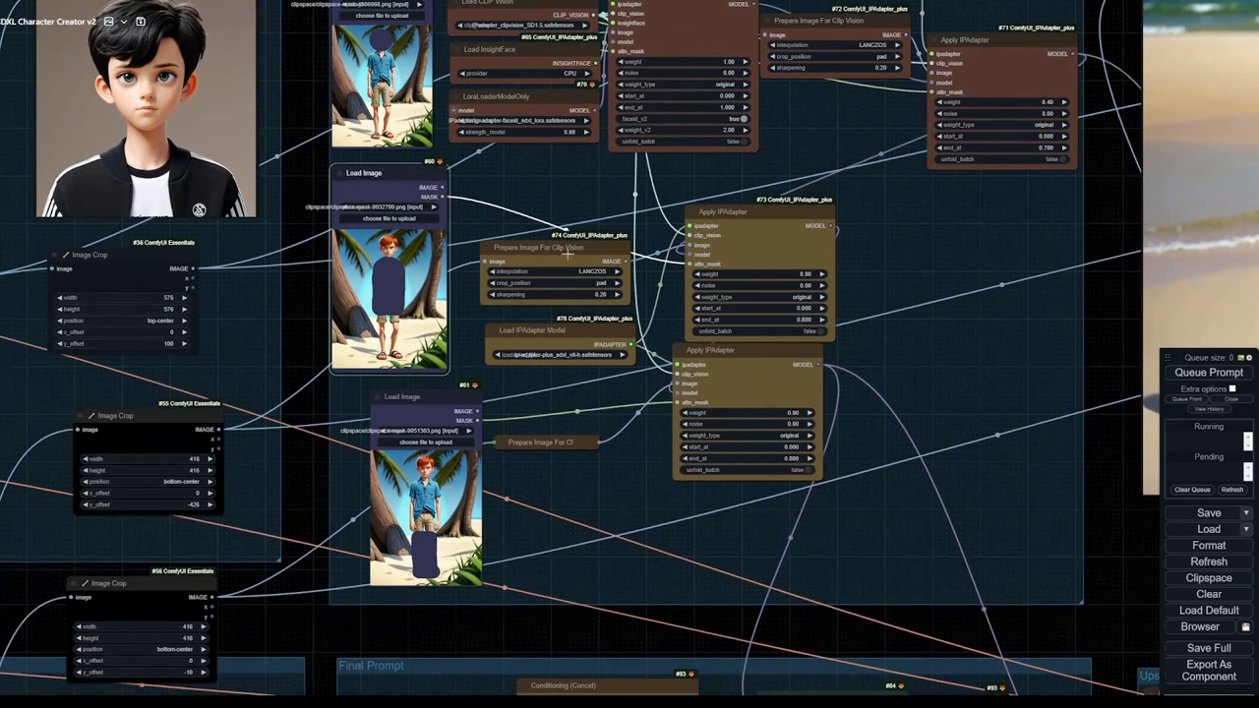
{"action": "left_click_drag", "start_coordinate": [560, 252], "coordinate": [573, 235]}
{"action": "mouse_move", "coordinate": [193, 416]}
{"action": "left_mouse_down"}
{"action": "mouse_move", "coordinate": [181, 399]}
{"action": "mouse_move", "coordinate": [193, 408]}
{"action": "left_mouse_up"}
{"action": "left_click", "coordinate": [547, 234]}
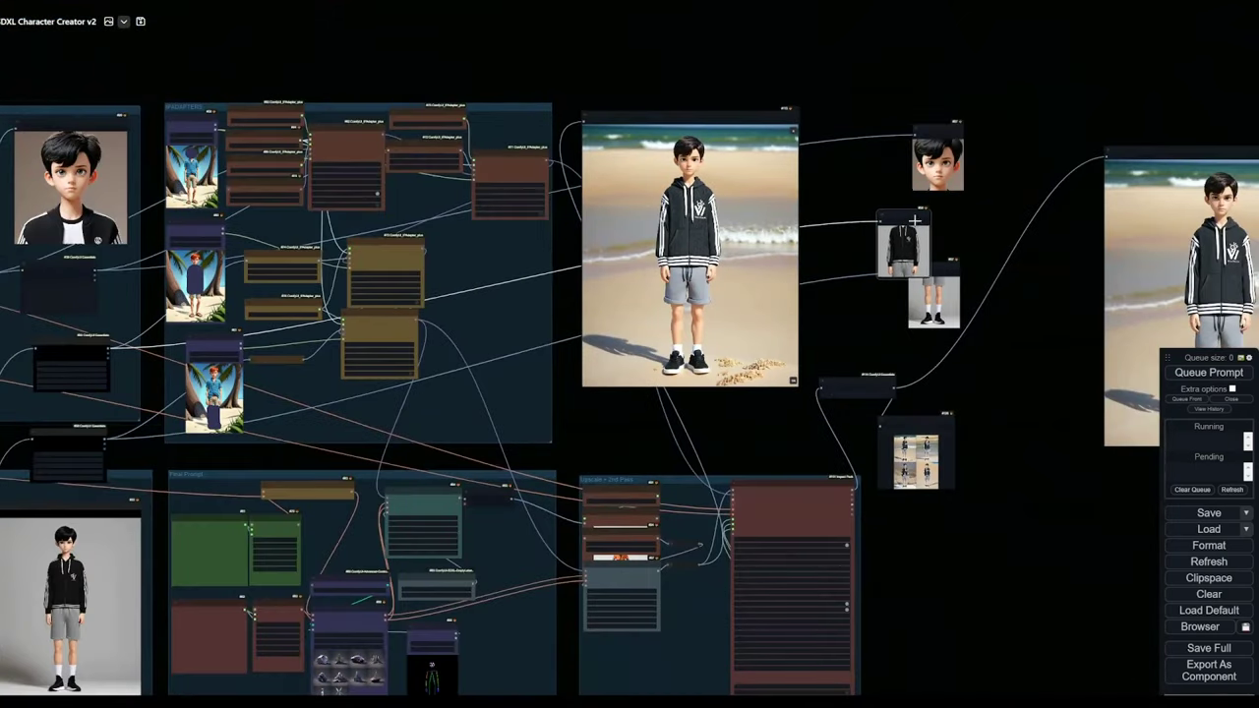
{"action": "left_click_drag", "start_coordinate": [917, 219], "coordinate": [940, 208]}
Step: Check the legs mask, expand its Prepare Image For Clip Vision node, and move the legs' Apply IPAdapter node clear of it
{"action": "left_click_drag", "start_coordinate": [487, 372], "coordinate": [654, 329]}
{"action": "scroll", "coordinate": [399, 341], "scroll_direction": "up", "scroll_amount": 10}
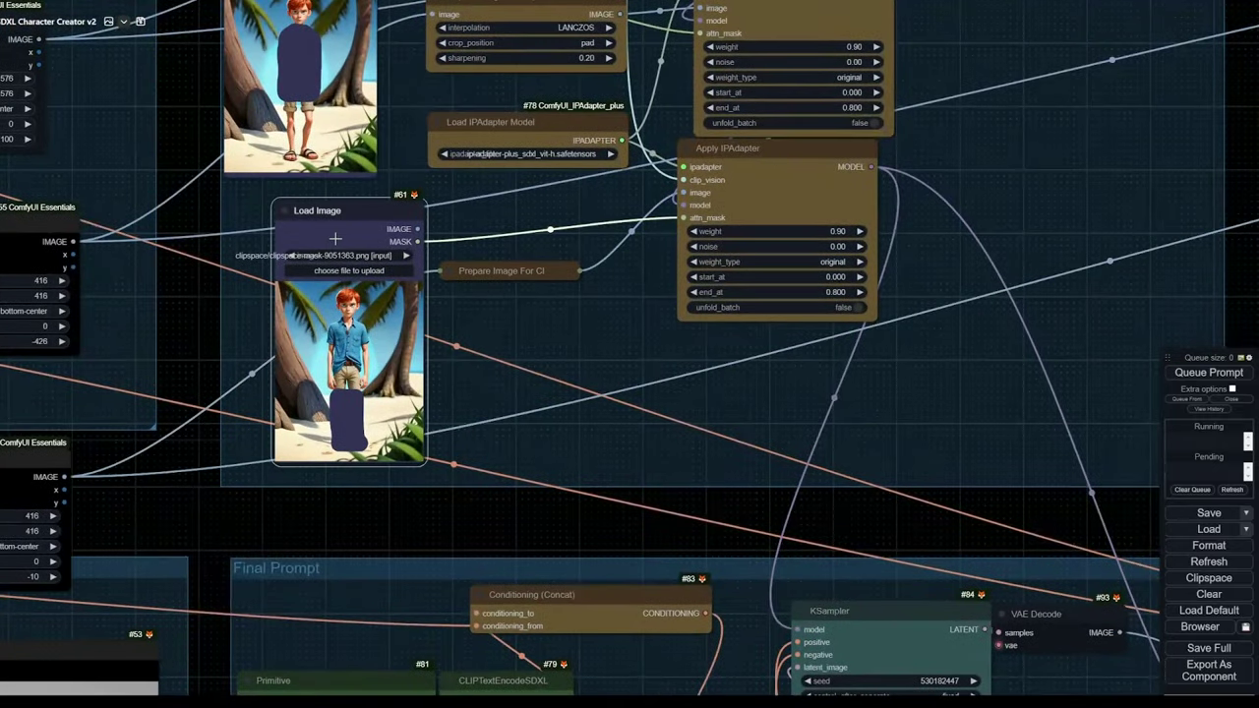
{"action": "mouse_move", "coordinate": [334, 238]}
{"action": "left_mouse_down"}
{"action": "mouse_move", "coordinate": [380, 270]}
{"action": "mouse_move", "coordinate": [311, 234]}
{"action": "mouse_move", "coordinate": [332, 234]}
{"action": "left_mouse_up"}
{"action": "left_click", "coordinate": [30, 455]}
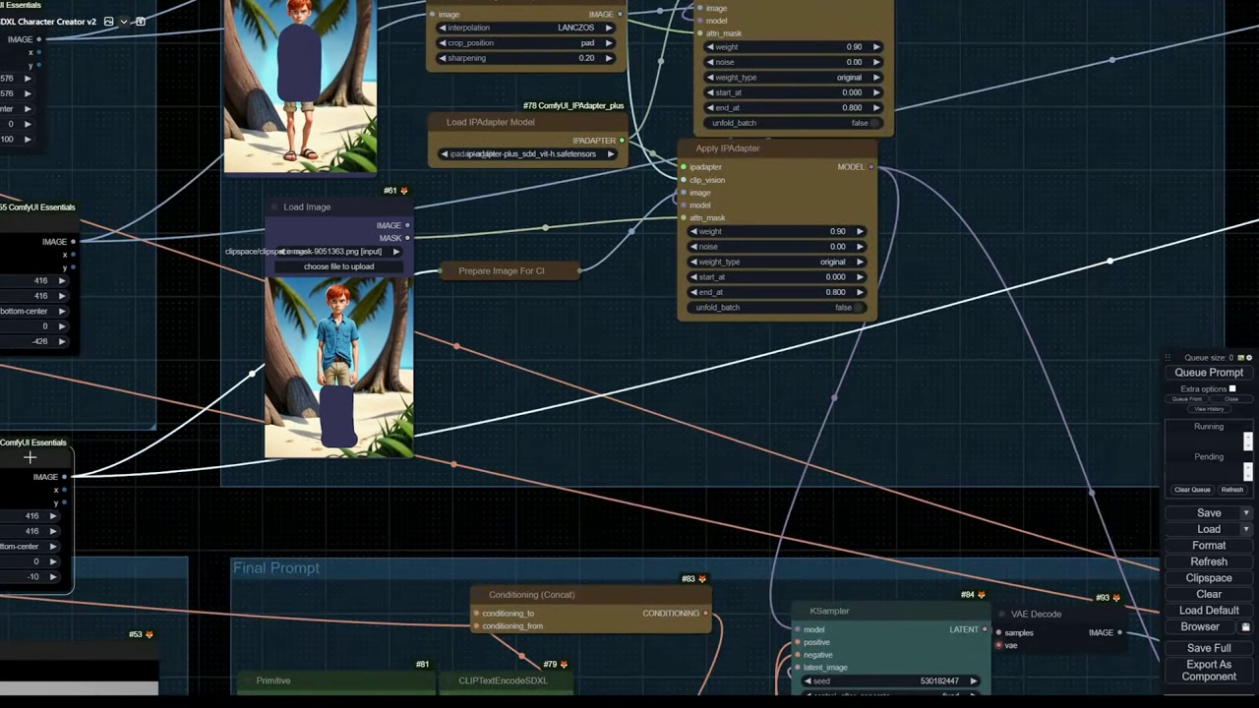
{"action": "left_click", "coordinate": [452, 272]}
{"action": "left_click_drag", "start_coordinate": [506, 272], "coordinate": [496, 268]}
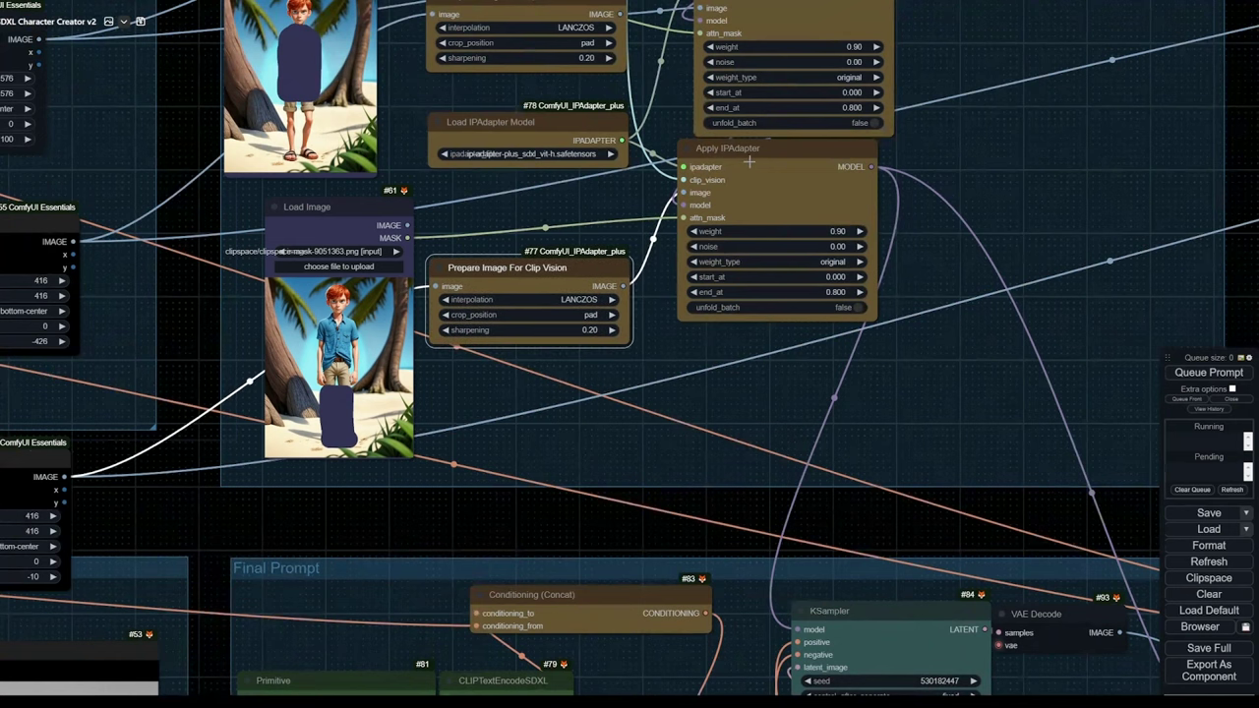
{"action": "left_click_drag", "start_coordinate": [750, 159], "coordinate": [778, 182]}
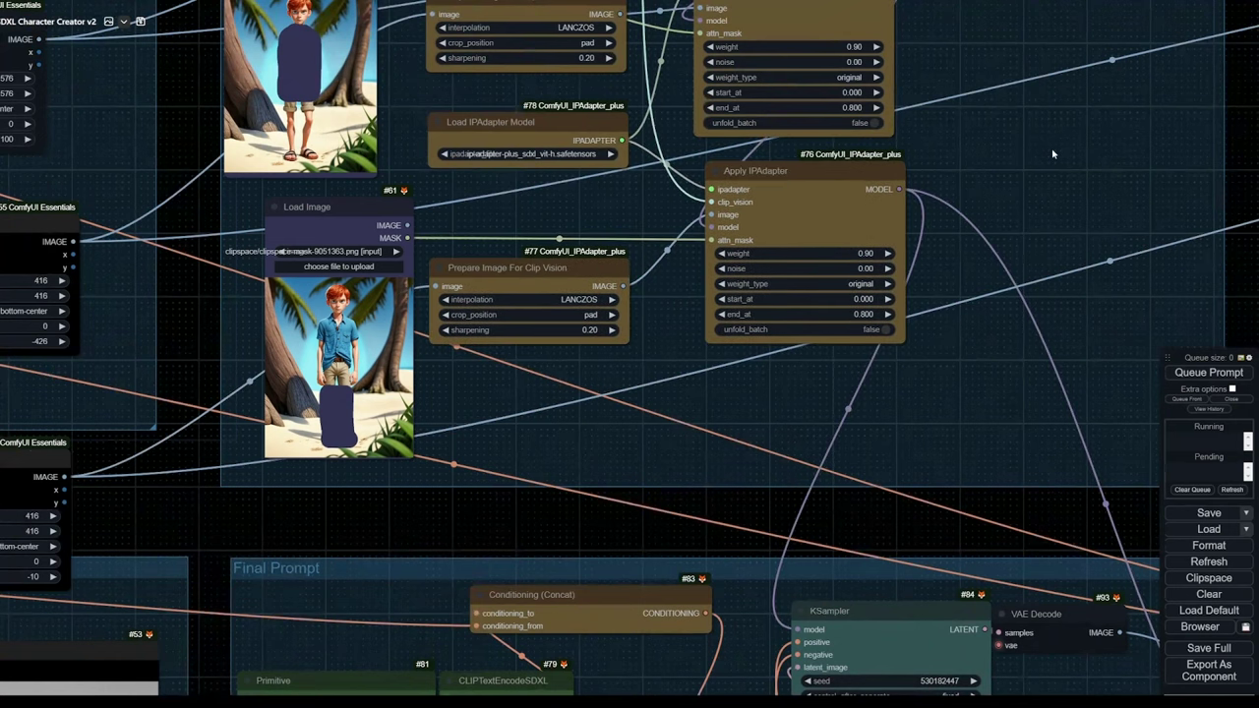
Step: Move the torso's Apply IPAdapter node further up, away from the legs' Apply IPAdapter node
{"action": "scroll", "coordinate": [1052, 154], "scroll_direction": "down", "scroll_amount": 2}
{"action": "left_click_drag", "start_coordinate": [1067, 153], "coordinate": [901, 315]}
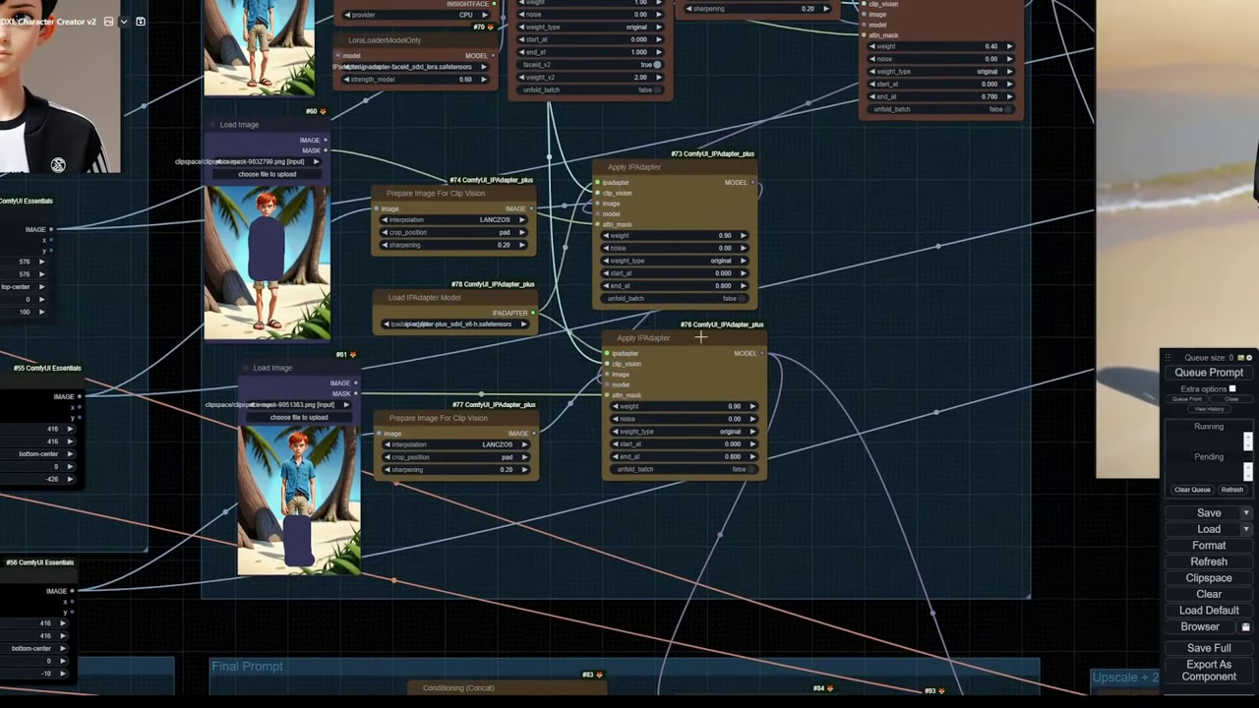
{"action": "left_click_drag", "start_coordinate": [843, 146], "coordinate": [769, 263]}
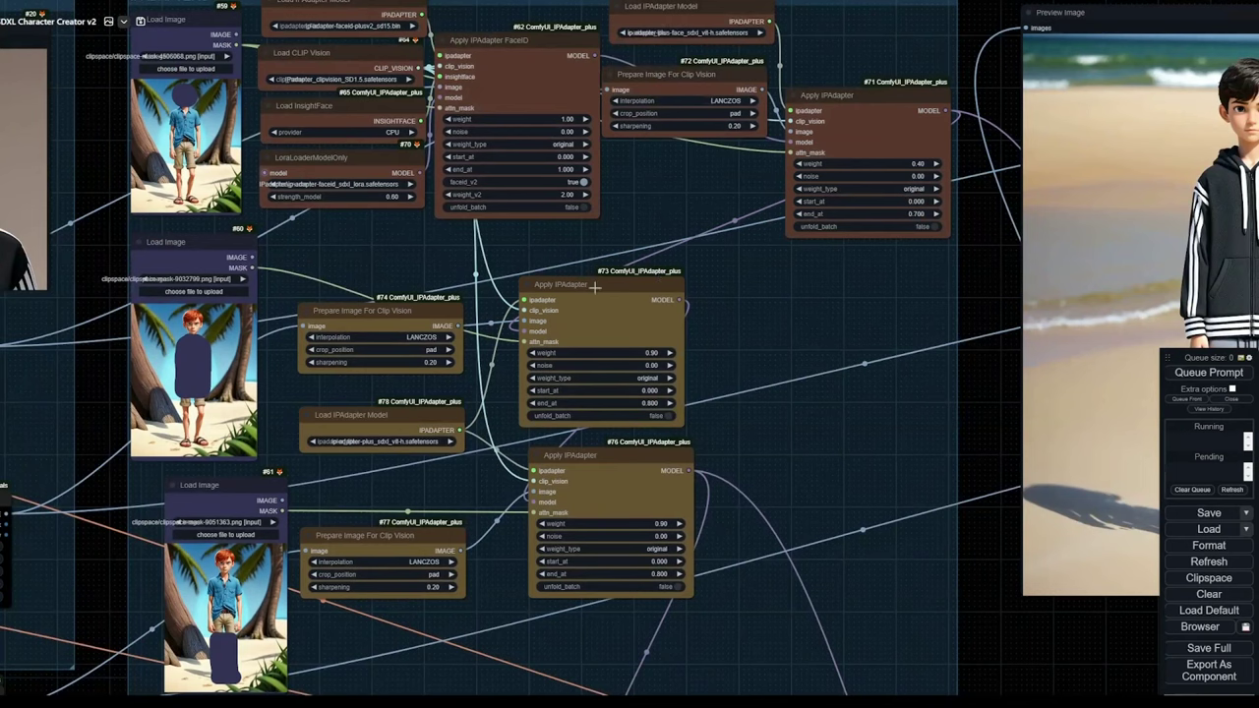
{"action": "left_click_drag", "start_coordinate": [651, 296], "coordinate": [652, 273]}
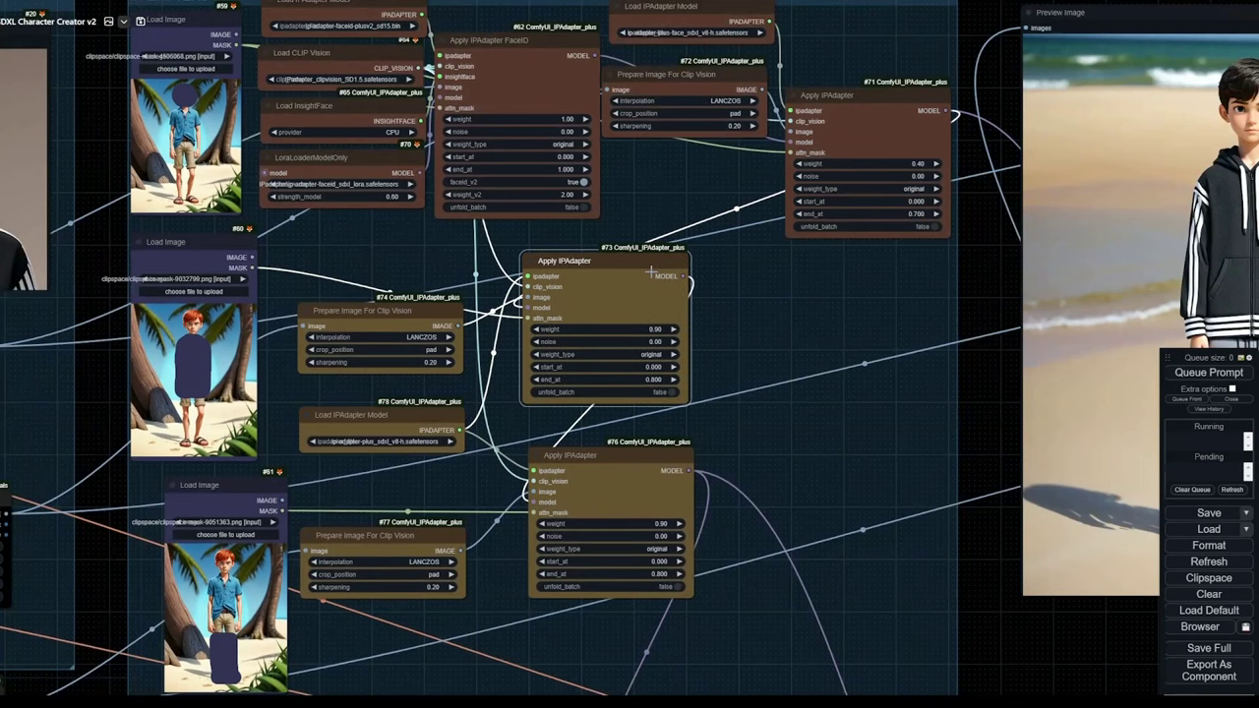
Step: Trace the last Apply IPAdapter's model output into the Final Prompt group's KSampler and check the group's Conditioning (Concat)
{"action": "left_click_drag", "start_coordinate": [857, 462], "coordinate": [906, 136]}
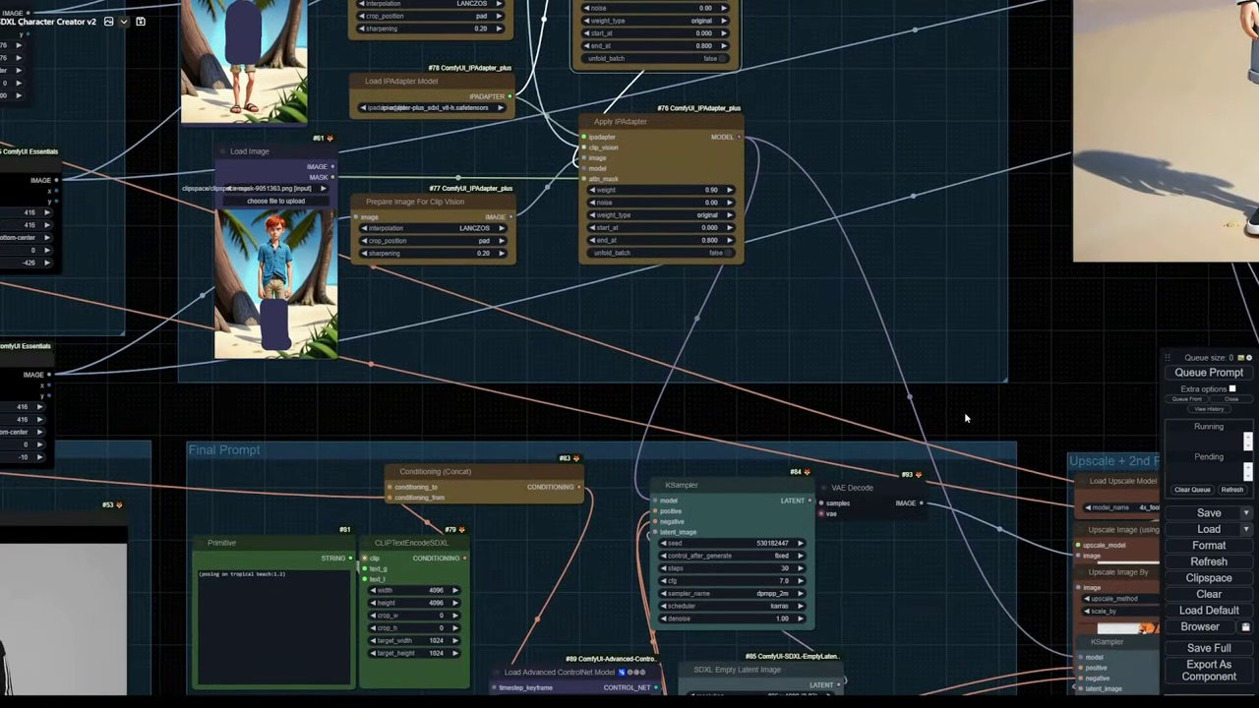
{"action": "left_click_drag", "start_coordinate": [969, 415], "coordinate": [955, 149]}
{"action": "left_click_drag", "start_coordinate": [768, 185], "coordinate": [770, 163]}
{"action": "left_click_drag", "start_coordinate": [348, 134], "coordinate": [362, 105]}
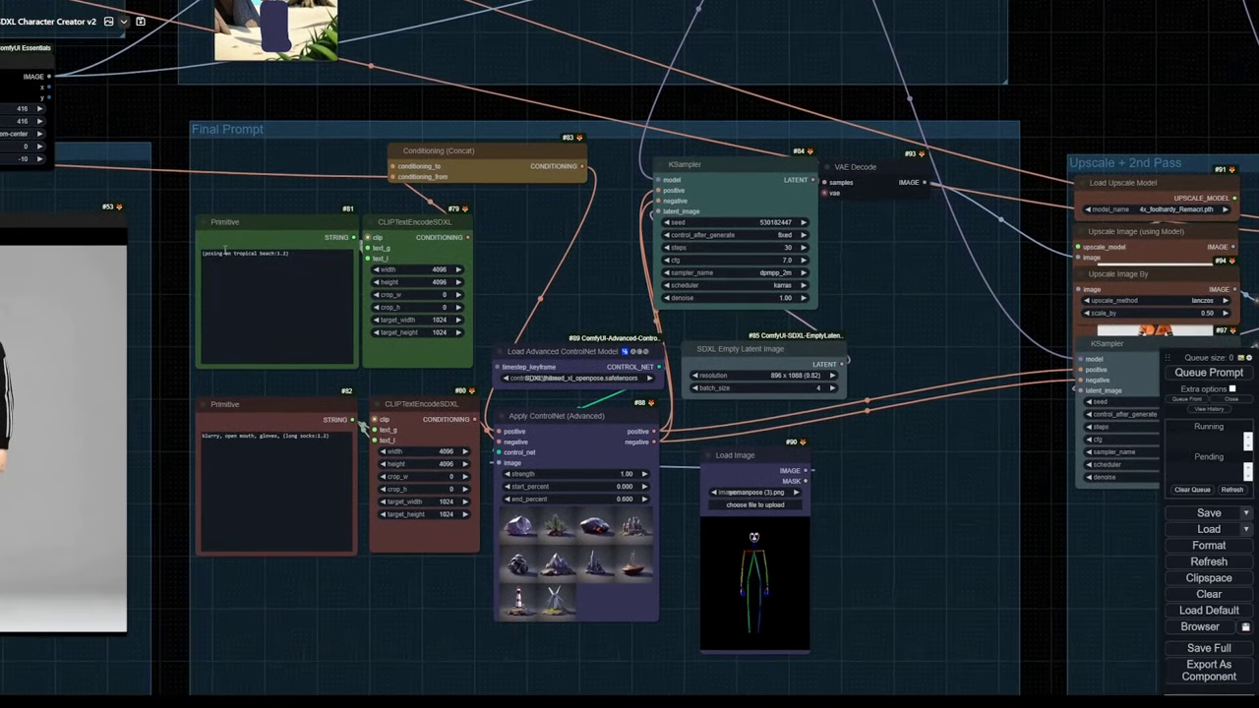
Step: Replace "on tropical beach" with "in dense tropical forest" in the Final Prompt group's positive prompt
{"action": "left_click", "coordinate": [263, 253]}
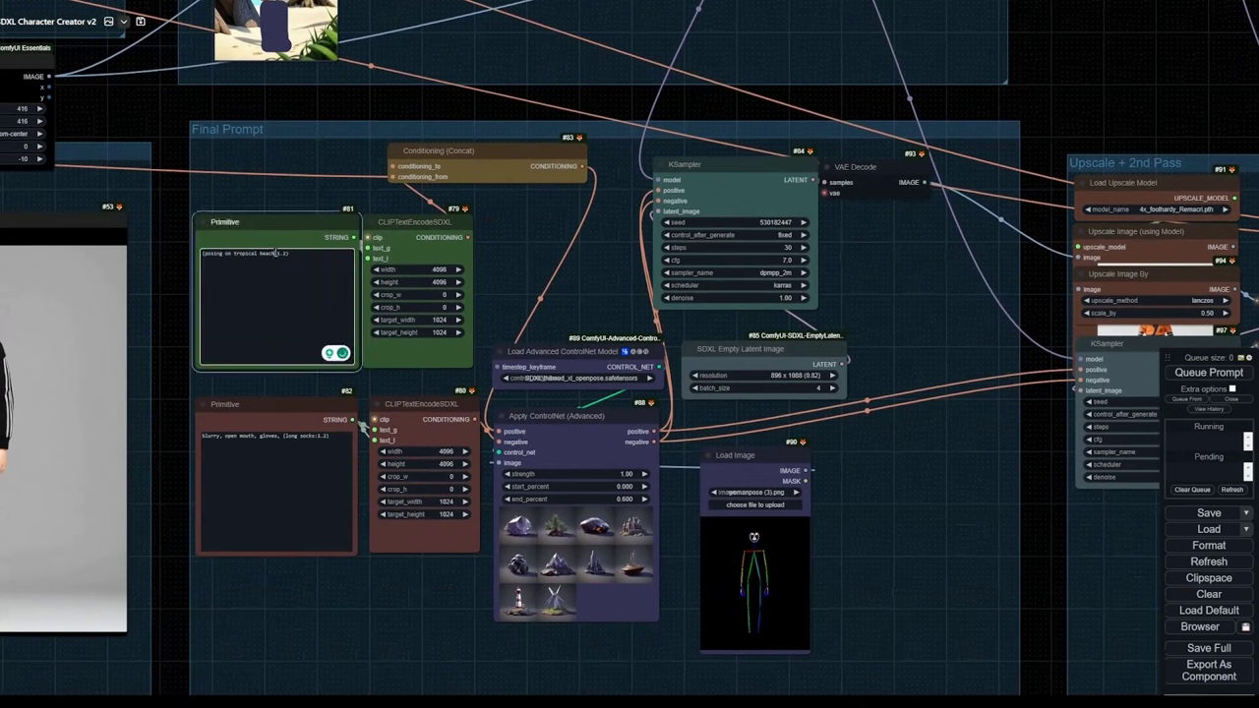
{"action": "left_click_drag", "start_coordinate": [275, 252], "coordinate": [245, 254]}
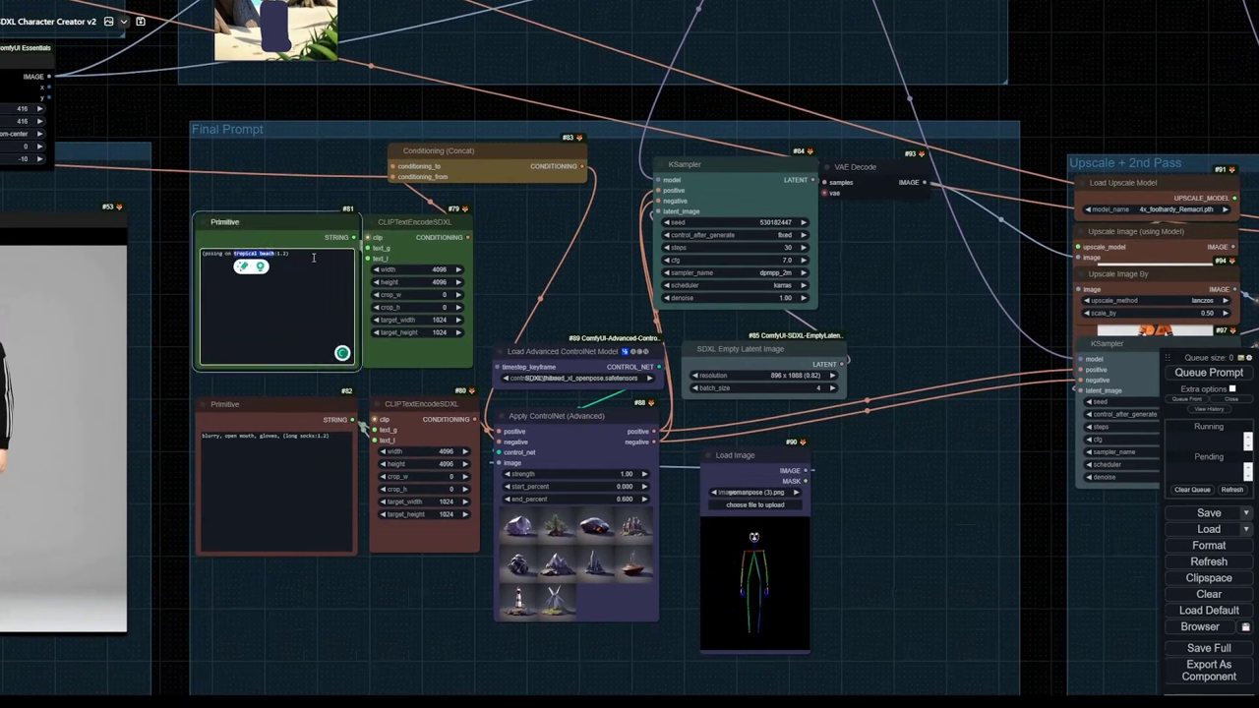
{"action": "key", "text": "BackSpace"}
{"action": "key", "text": "BackSpace"}
{"action": "key", "text": "BackSpace"}
{"action": "key", "text": "BackSpace"}
{"action": "type", "text": "in "}
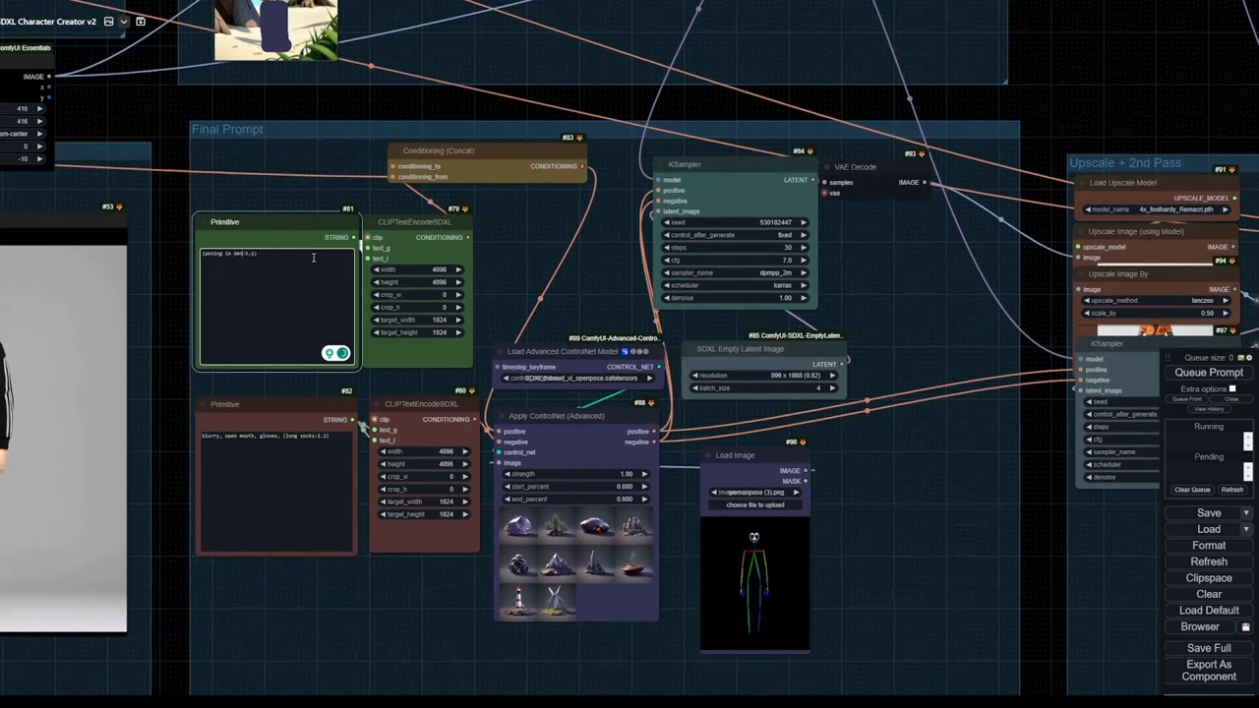
{"action": "type", "text": "dense tropical forest"}
{"action": "left_click", "coordinate": [540, 219]}
Step: Examine the Final Prompt group's KSampler and Apply ControlNet nodes, and move the pose's Load Image node closer beneath SDXL Empty Latent Image
{"action": "scroll", "coordinate": [540, 219], "scroll_direction": "down", "scroll_amount": 3}
{"action": "left_click_drag", "start_coordinate": [851, 504], "coordinate": [724, 433]}
{"action": "scroll", "coordinate": [553, 388], "scroll_direction": "up", "scroll_amount": 2}
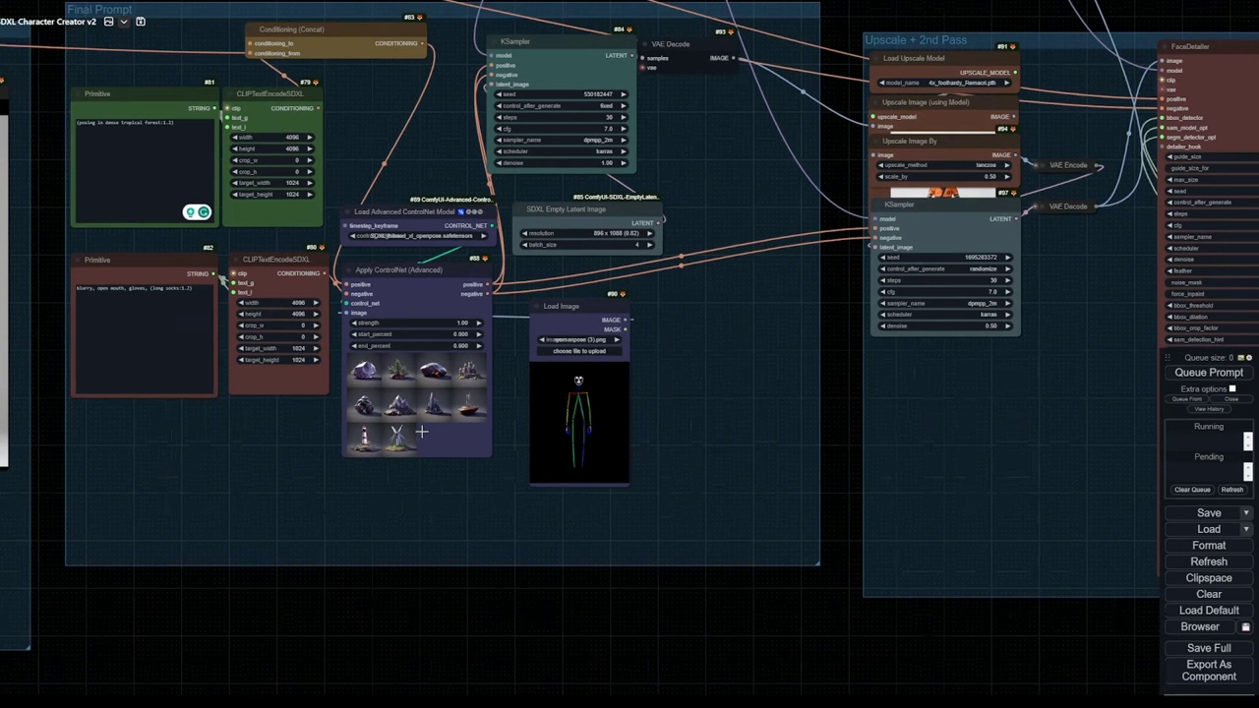
{"action": "left_click_drag", "start_coordinate": [884, 556], "coordinate": [872, 627]}
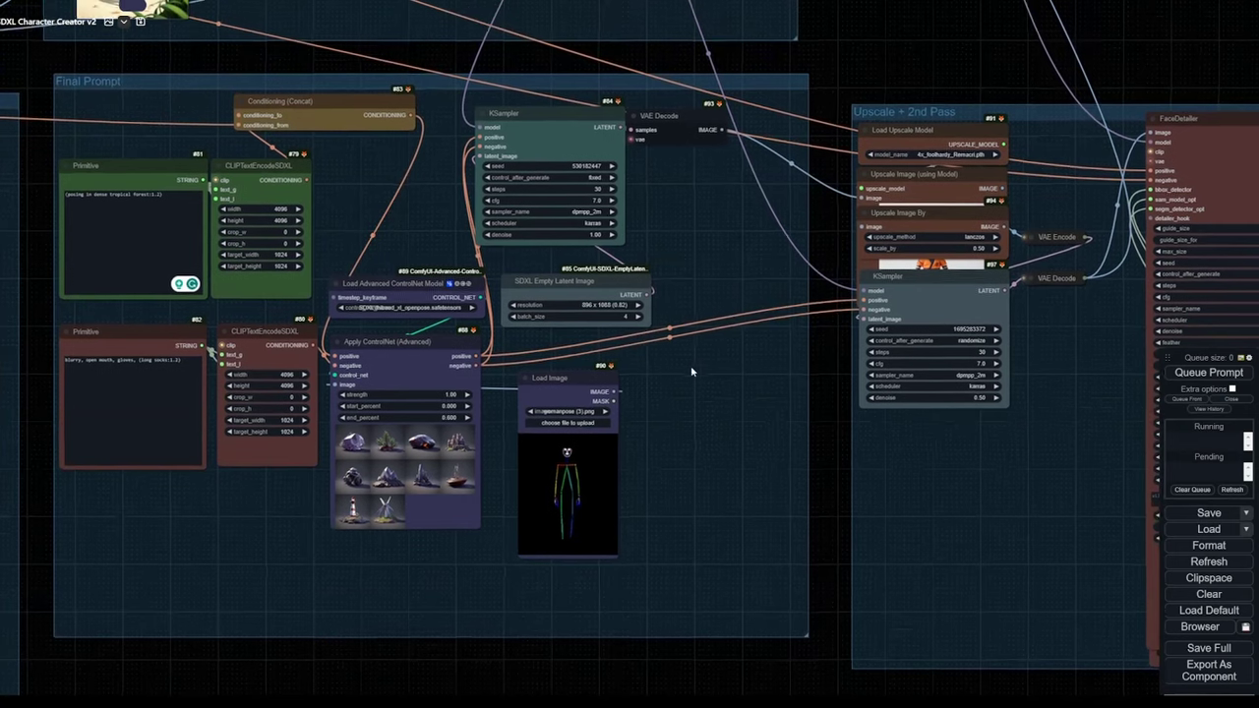
{"action": "left_click_drag", "start_coordinate": [688, 371], "coordinate": [626, 532]}
{"action": "left_click", "coordinate": [499, 276]}
{"action": "left_click_drag", "start_coordinate": [568, 616], "coordinate": [585, 494]}
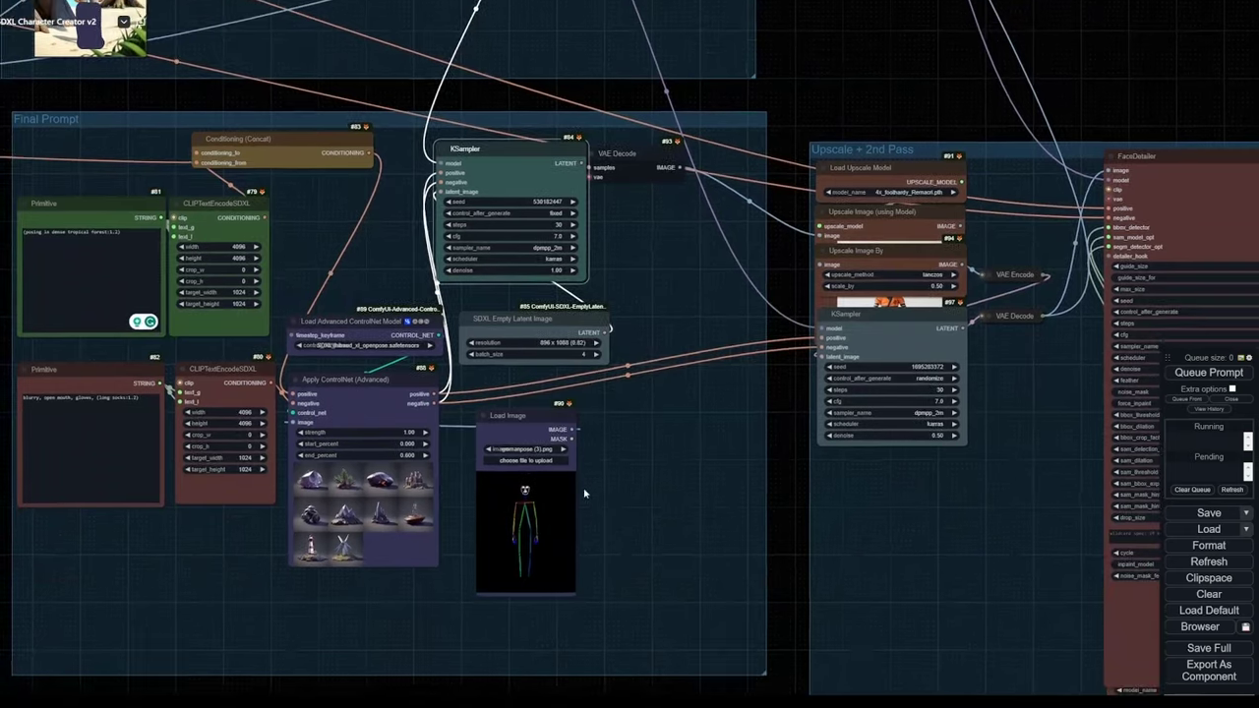
{"action": "left_click", "coordinate": [295, 376]}
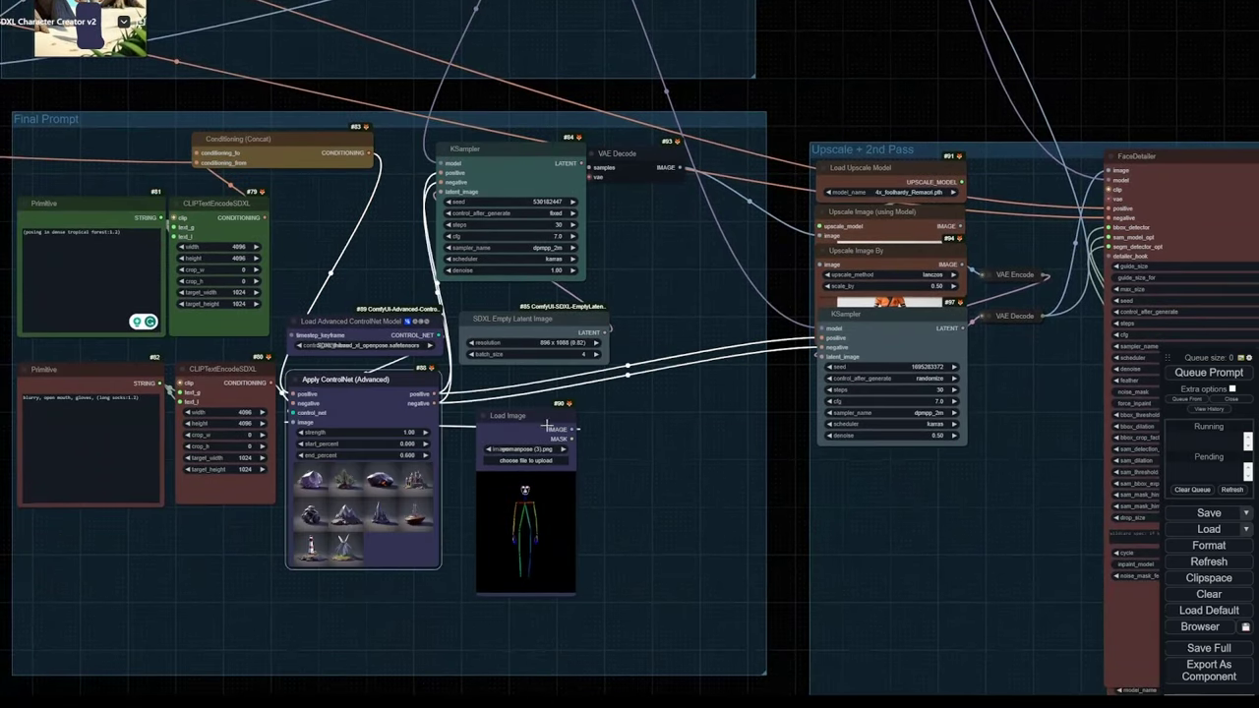
{"action": "left_click_drag", "start_coordinate": [546, 425], "coordinate": [528, 371]}
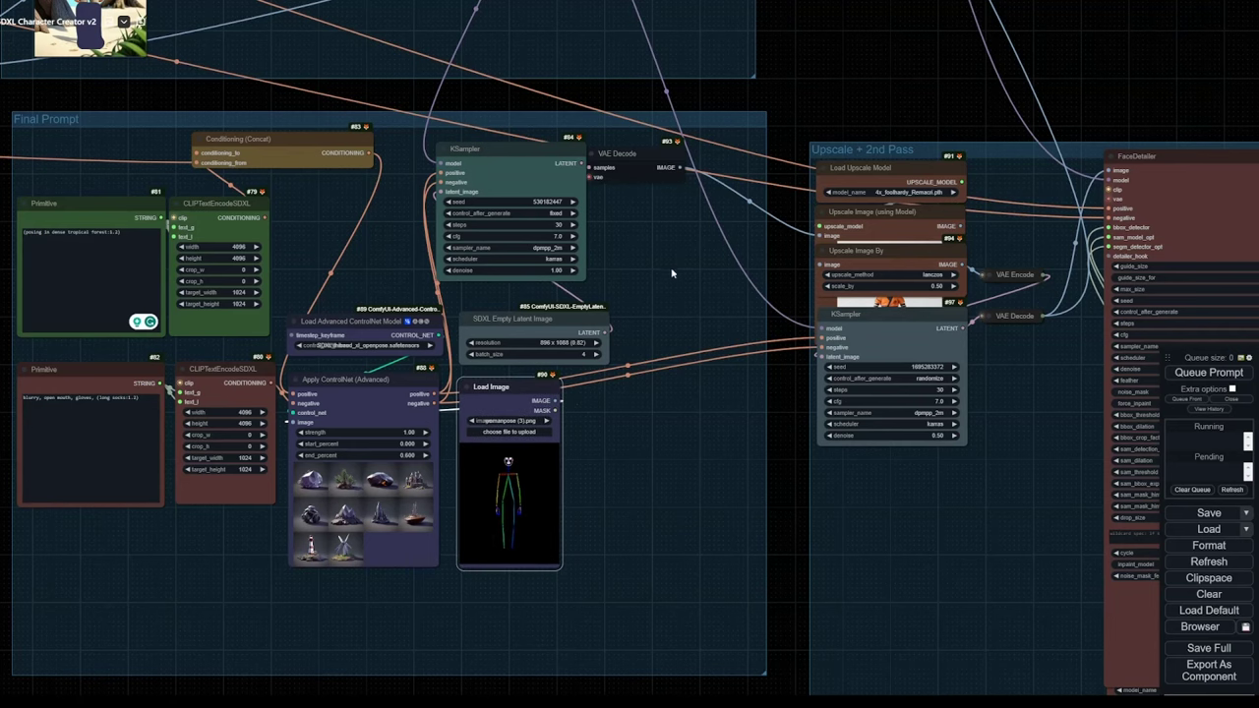
Step: Review how the Final Prompt group connects to the Upscale + 2nd Pass group and the rest of the workflow
{"action": "scroll", "coordinate": [670, 267], "scroll_direction": "down", "scroll_amount": 5}
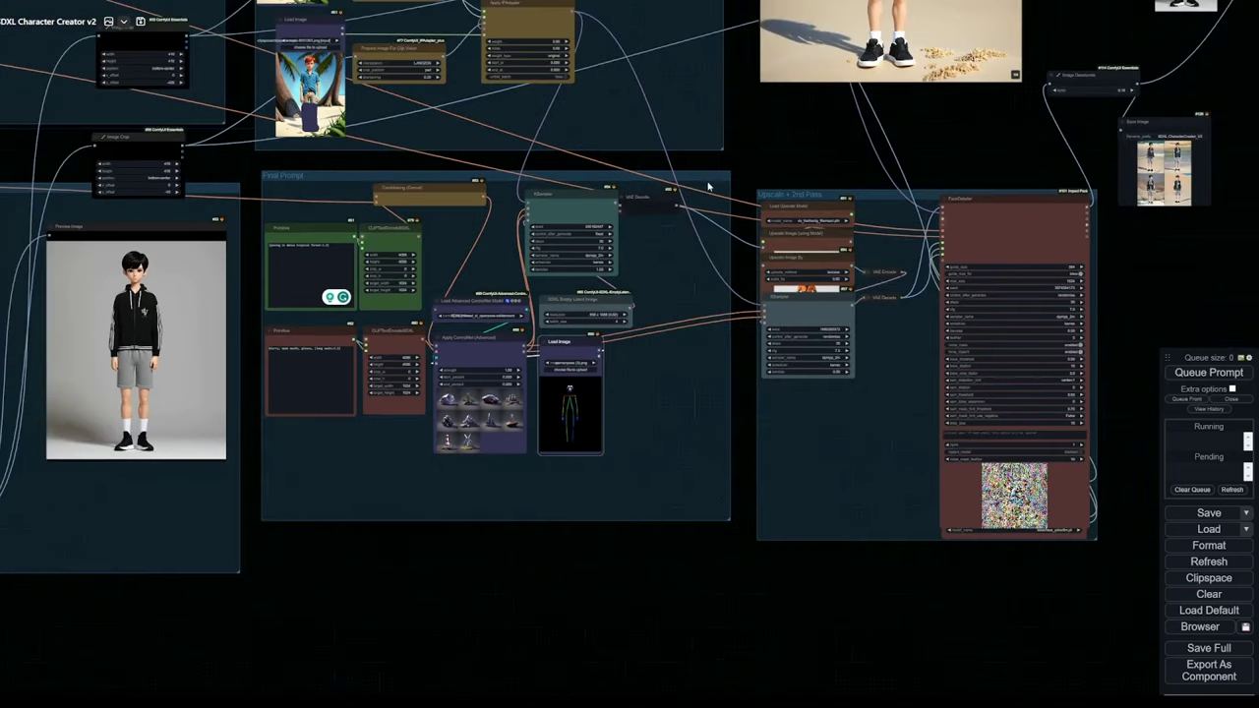
{"action": "left_click_drag", "start_coordinate": [547, 179], "coordinate": [552, 196]}
{"action": "left_click_drag", "start_coordinate": [364, 147], "coordinate": [904, 83]}
{"action": "scroll", "coordinate": [364, 252], "scroll_direction": "up", "scroll_amount": 6}
{"action": "scroll", "coordinate": [383, 251], "scroll_direction": "down", "scroll_amount": 13}
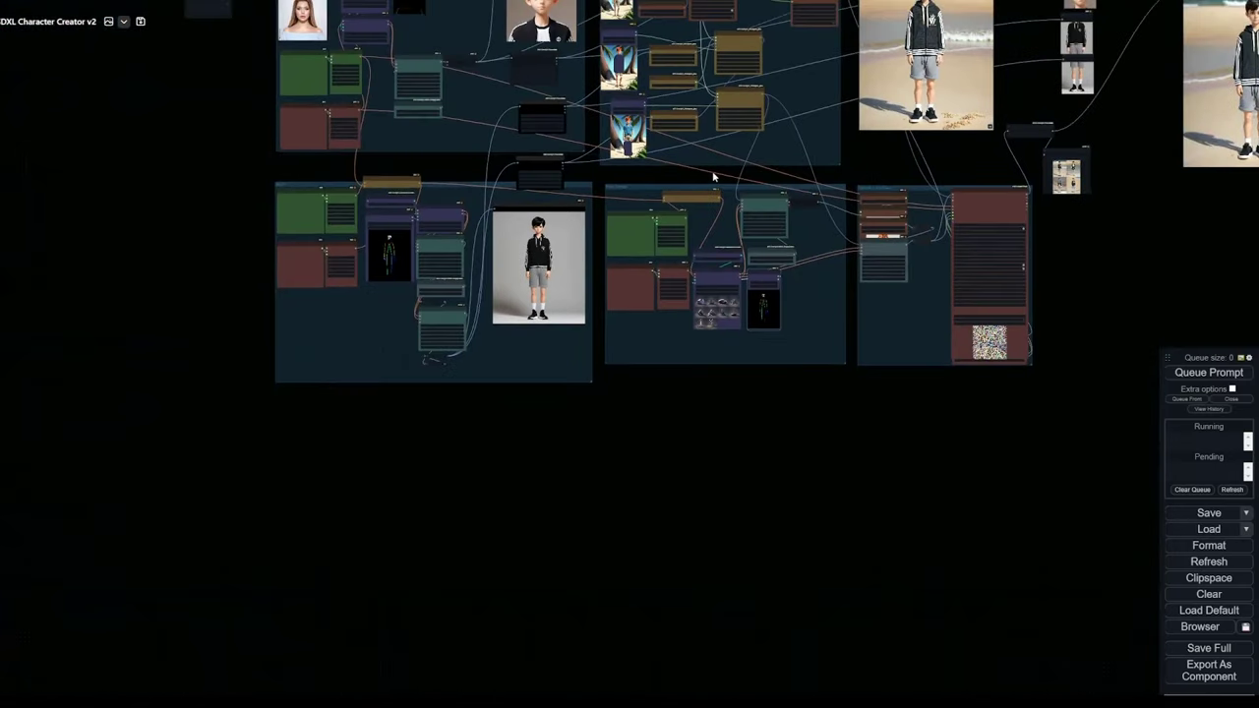
{"action": "left_click_drag", "start_coordinate": [712, 174], "coordinate": [639, 186]}
{"action": "scroll", "coordinate": [640, 186], "scroll_direction": "right", "scroll_amount": 2}
{"action": "scroll", "coordinate": [505, 231], "scroll_direction": "up", "scroll_amount": 4}
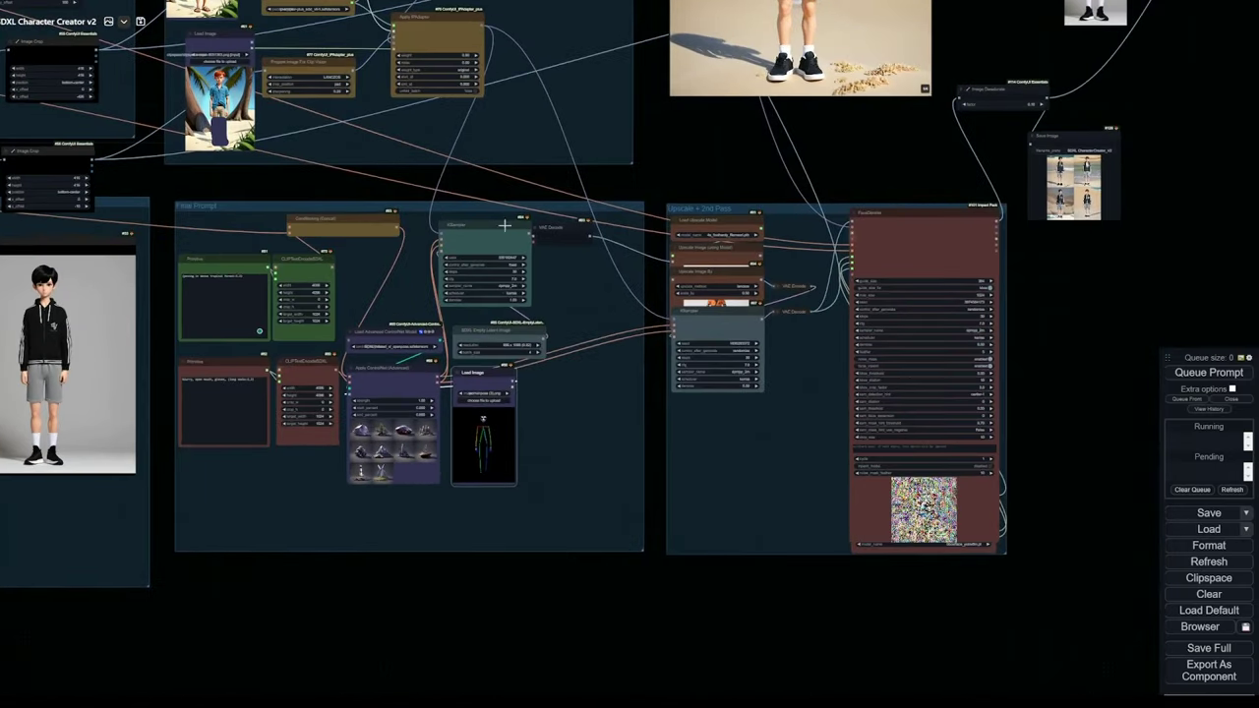
{"action": "mouse_move", "coordinate": [489, 377]}
{"action": "left_mouse_down"}
{"action": "mouse_move", "coordinate": [486, 398]}
{"action": "mouse_move", "coordinate": [491, 381]}
{"action": "left_mouse_up"}
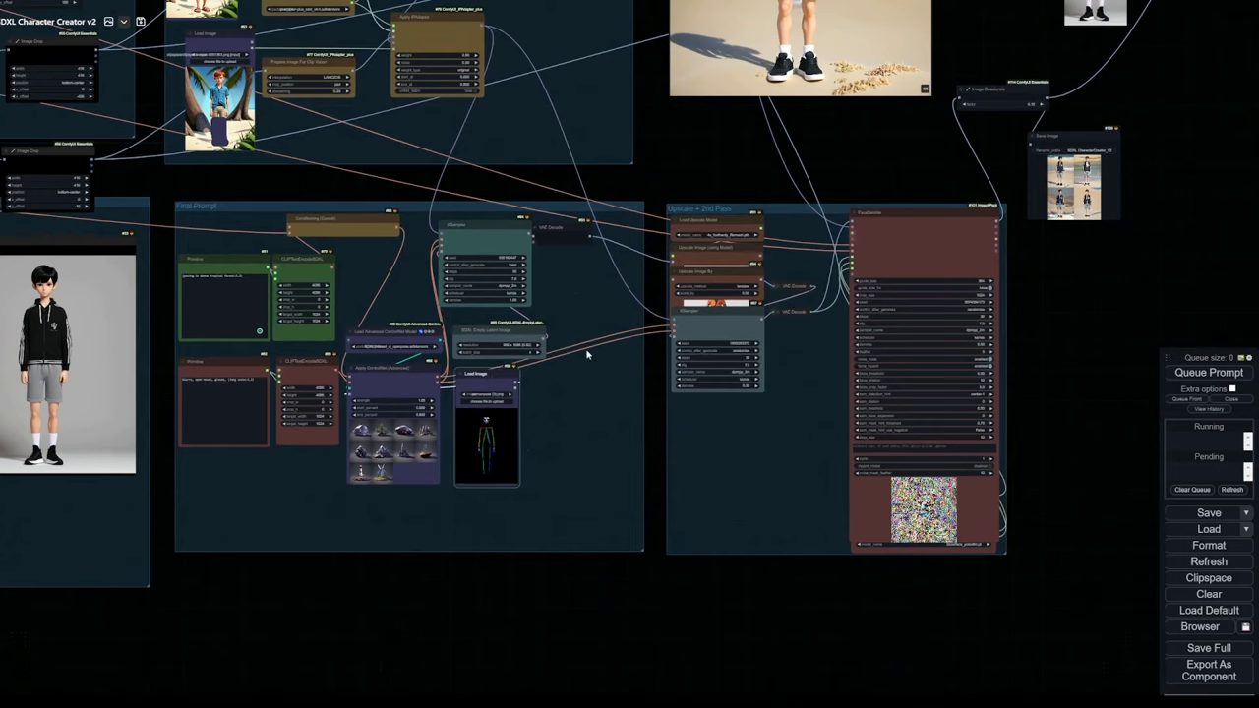
Step: Reposition the Final Prompt group's KSampler slightly and move its VAE Decode node closer beside it
{"action": "scroll", "coordinate": [683, 151], "scroll_direction": "down", "scroll_amount": 2}
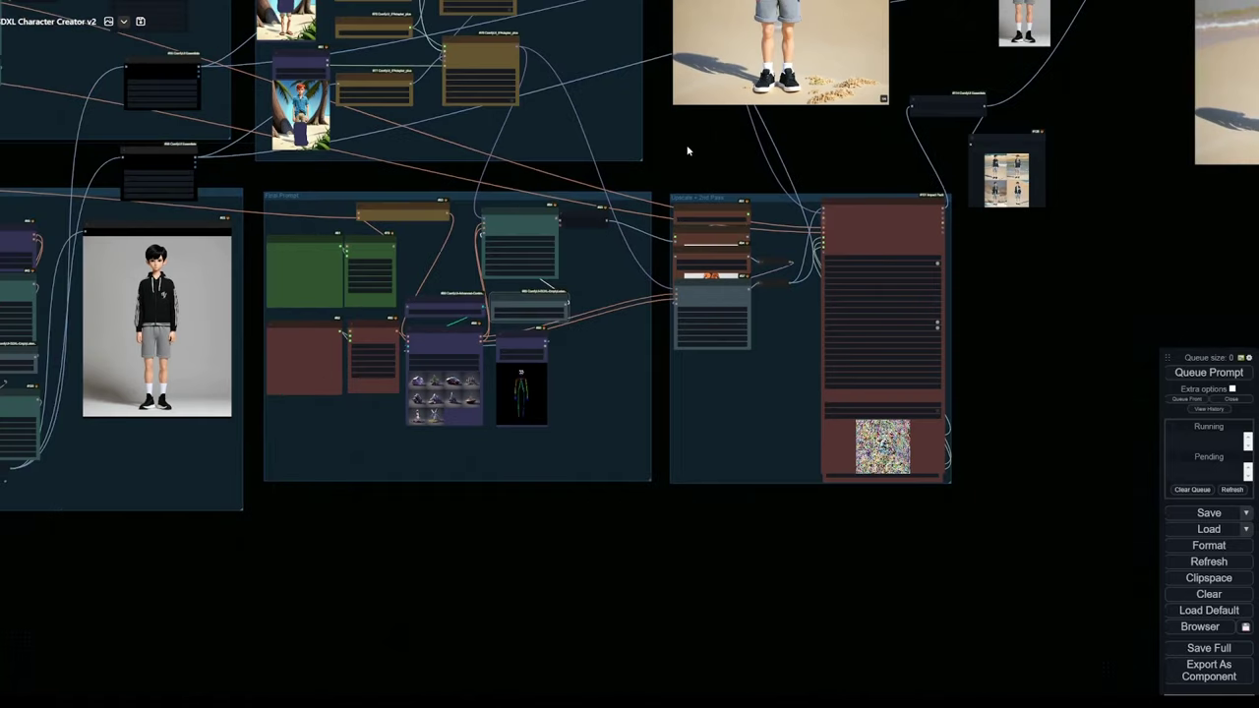
{"action": "left_click_drag", "start_coordinate": [682, 152], "coordinate": [701, 248]}
{"action": "scroll", "coordinate": [704, 244], "scroll_direction": "up", "scroll_amount": 2}
{"action": "left_click_drag", "start_coordinate": [578, 310], "coordinate": [611, 306]}
{"action": "scroll", "coordinate": [538, 382], "scroll_direction": "up", "scroll_amount": 1}
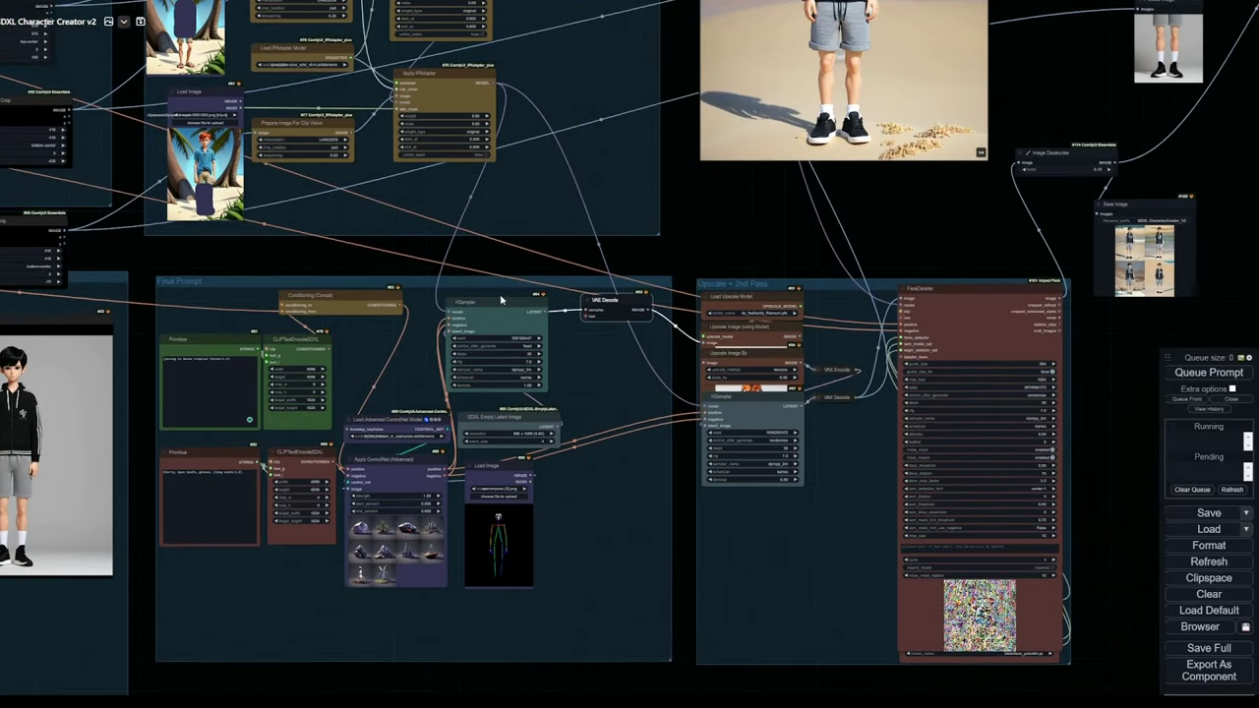
{"action": "left_click_drag", "start_coordinate": [499, 304], "coordinate": [506, 300]}
{"action": "left_click_drag", "start_coordinate": [596, 300], "coordinate": [574, 302]}
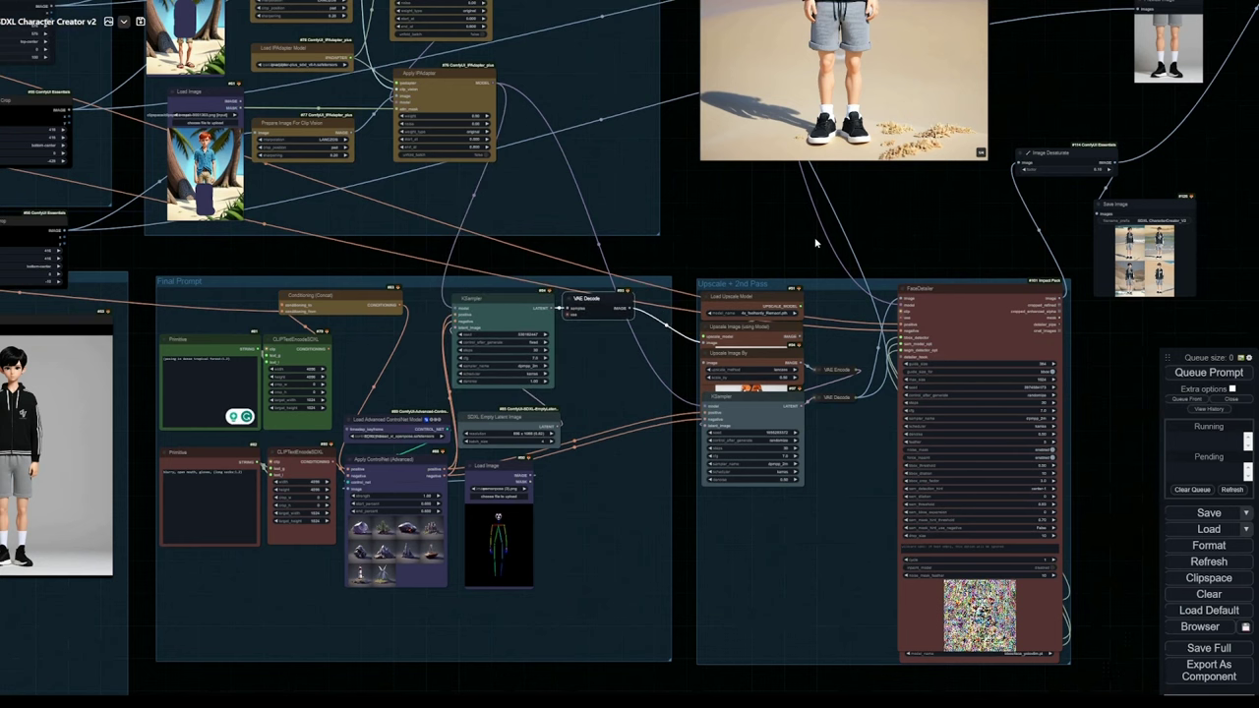
Step: Examine the Upscale + 2nd Pass group's upscale nodes and move Load Upscale Model slightly higher above Upscale Image (using Model)
{"action": "left_click_drag", "start_coordinate": [814, 242], "coordinate": [552, 33]}
{"action": "scroll", "coordinate": [726, 262], "scroll_direction": "up", "scroll_amount": 6}
{"action": "left_click", "coordinate": [576, 161]}
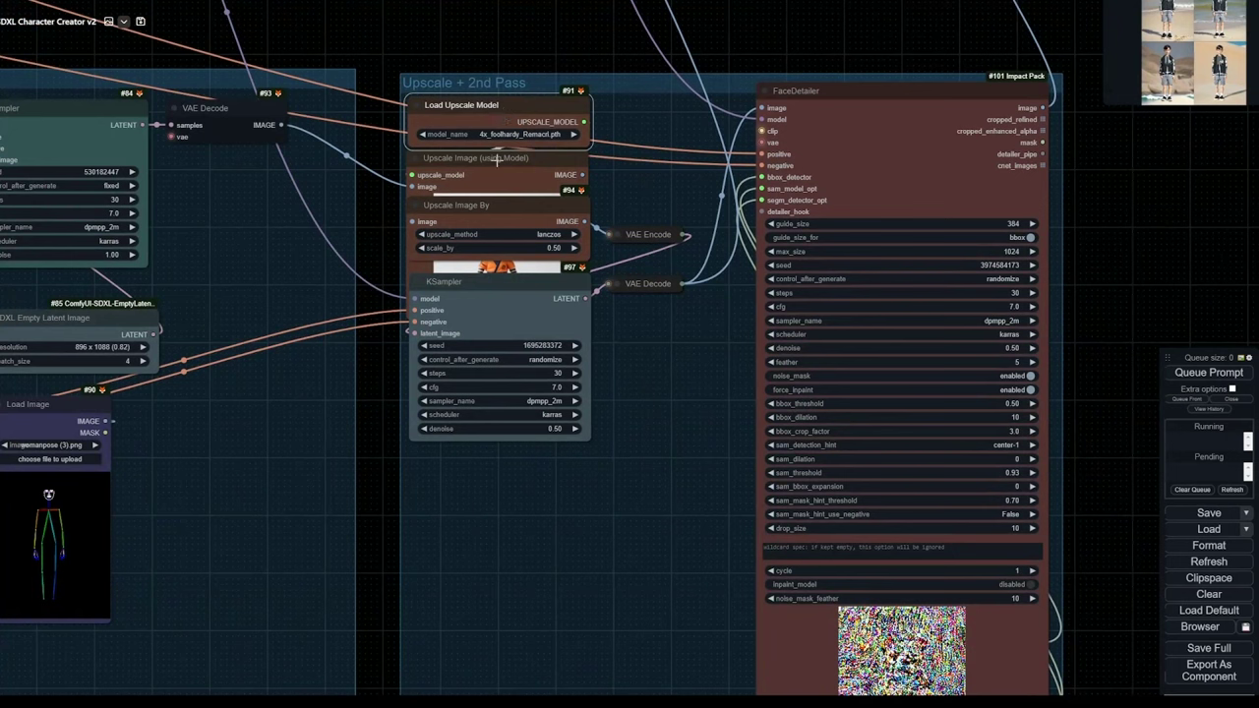
{"action": "mouse_move", "coordinate": [518, 104]}
{"action": "left_mouse_down"}
{"action": "mouse_move", "coordinate": [525, 62]}
{"action": "mouse_move", "coordinate": [515, 92]}
{"action": "left_mouse_up"}
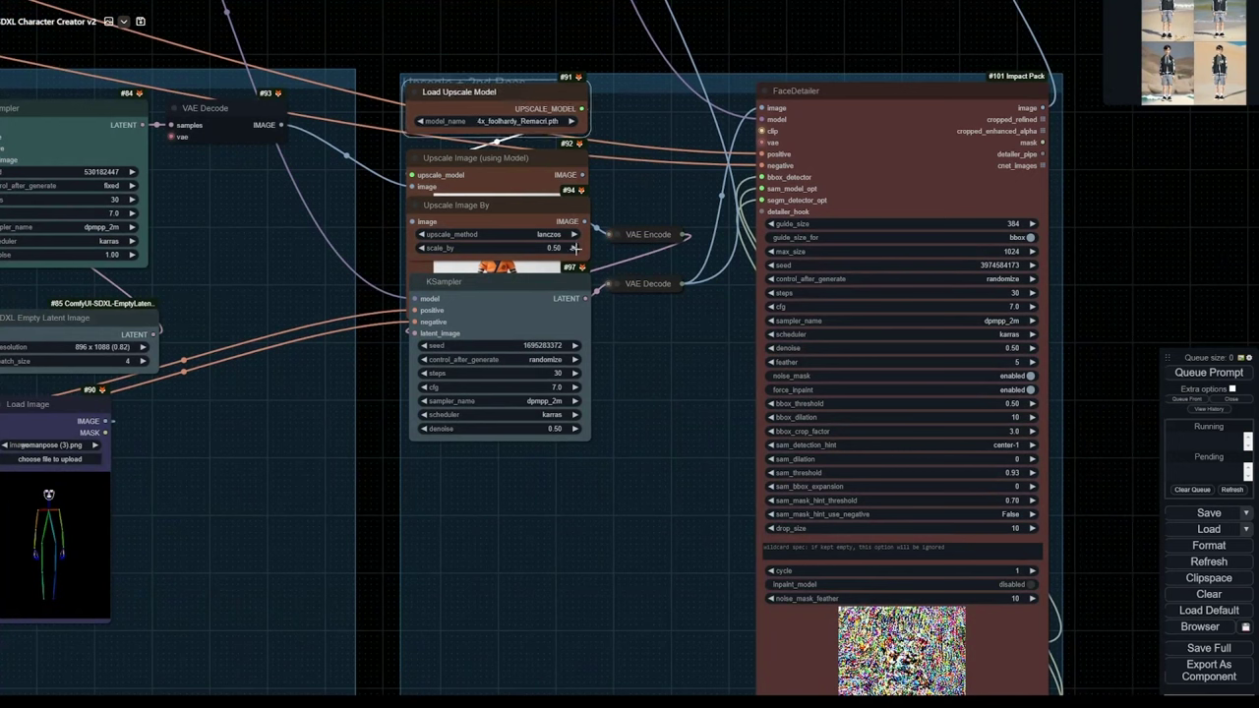
{"action": "left_click_drag", "start_coordinate": [515, 215], "coordinate": [511, 220]}
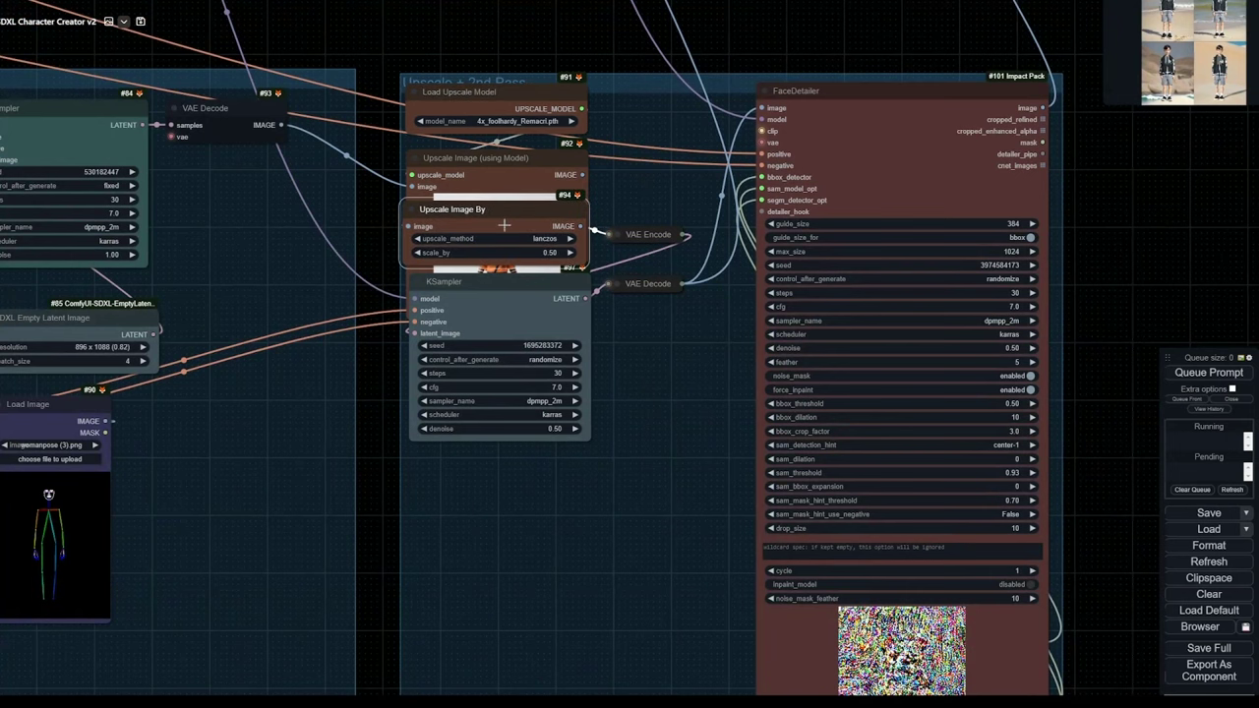
{"action": "left_click_drag", "start_coordinate": [662, 342], "coordinate": [688, 302]}
{"action": "left_click_drag", "start_coordinate": [645, 164], "coordinate": [637, 154]}
{"action": "left_click_drag", "start_coordinate": [534, 210], "coordinate": [504, 226]}
Step: Inspect the second-pass KSampler's settings and trace its inputs back to the Final Prompt group
{"action": "left_click_drag", "start_coordinate": [172, 374], "coordinate": [307, 349]}
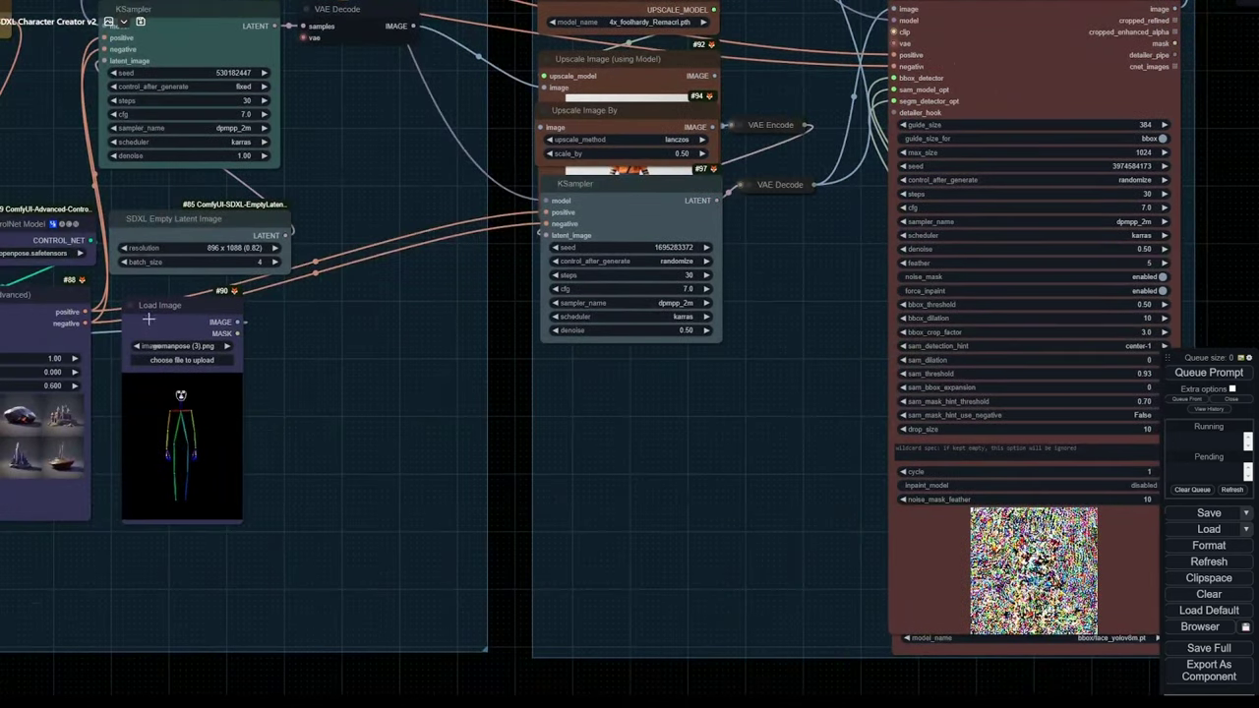
{"action": "scroll", "coordinate": [329, 319], "scroll_direction": "down", "scroll_amount": 5}
{"action": "left_click_drag", "start_coordinate": [281, 132], "coordinate": [325, 132]}
{"action": "left_click_drag", "start_coordinate": [602, 196], "coordinate": [608, 193]}
{"action": "left_click", "coordinate": [532, 243]}
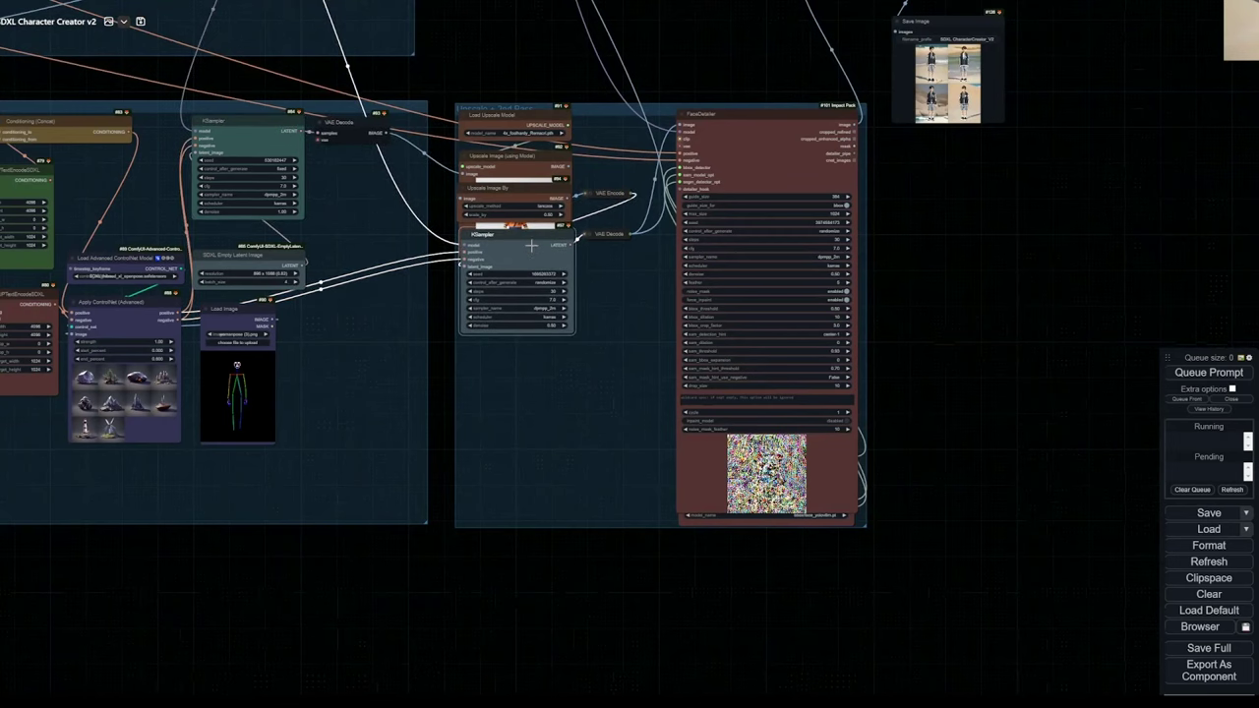
{"action": "left_click_drag", "start_coordinate": [650, 282], "coordinate": [564, 299]}
{"action": "scroll", "coordinate": [593, 268], "scroll_direction": "up", "scroll_amount": 2}
{"action": "left_click", "coordinate": [527, 265]}
Step: Trace the FaceDetailer's model input back to the face Apply IPAdapter node in the IPADAPTERS group
{"action": "left_click_drag", "start_coordinate": [950, 210], "coordinate": [793, 344]}
{"action": "left_click", "coordinate": [562, 250]}
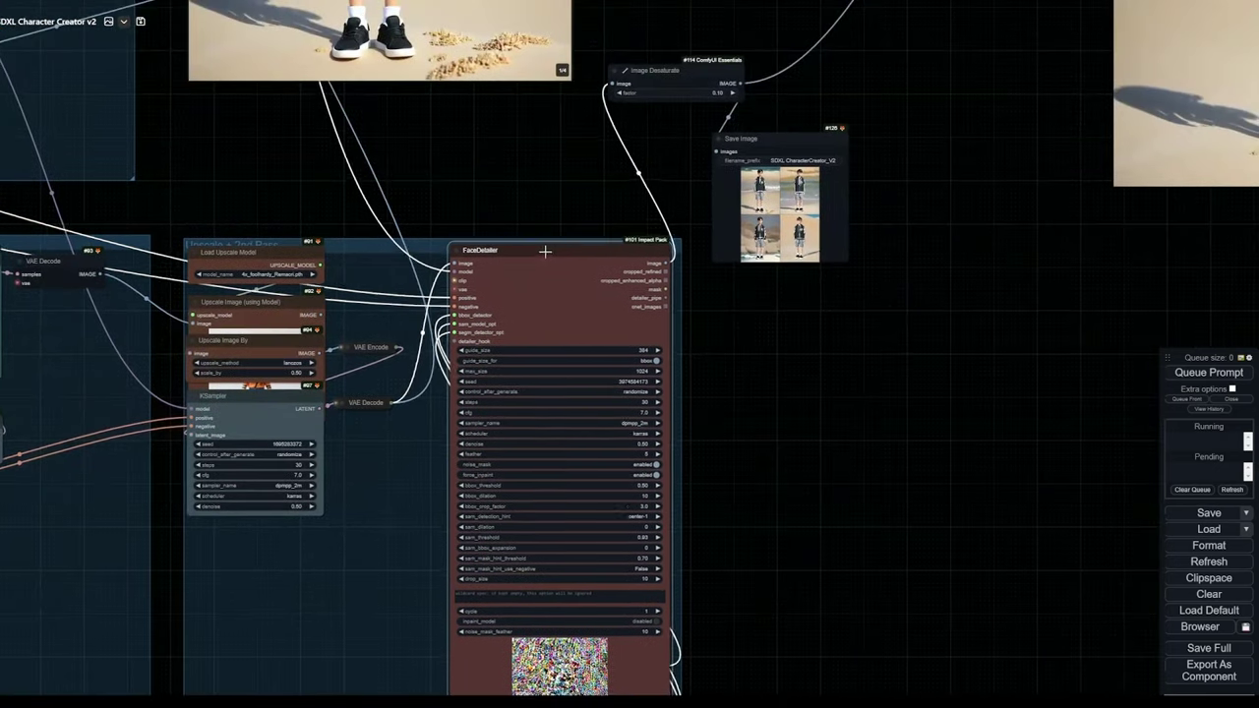
{"action": "left_click_drag", "start_coordinate": [544, 255], "coordinate": [544, 262]}
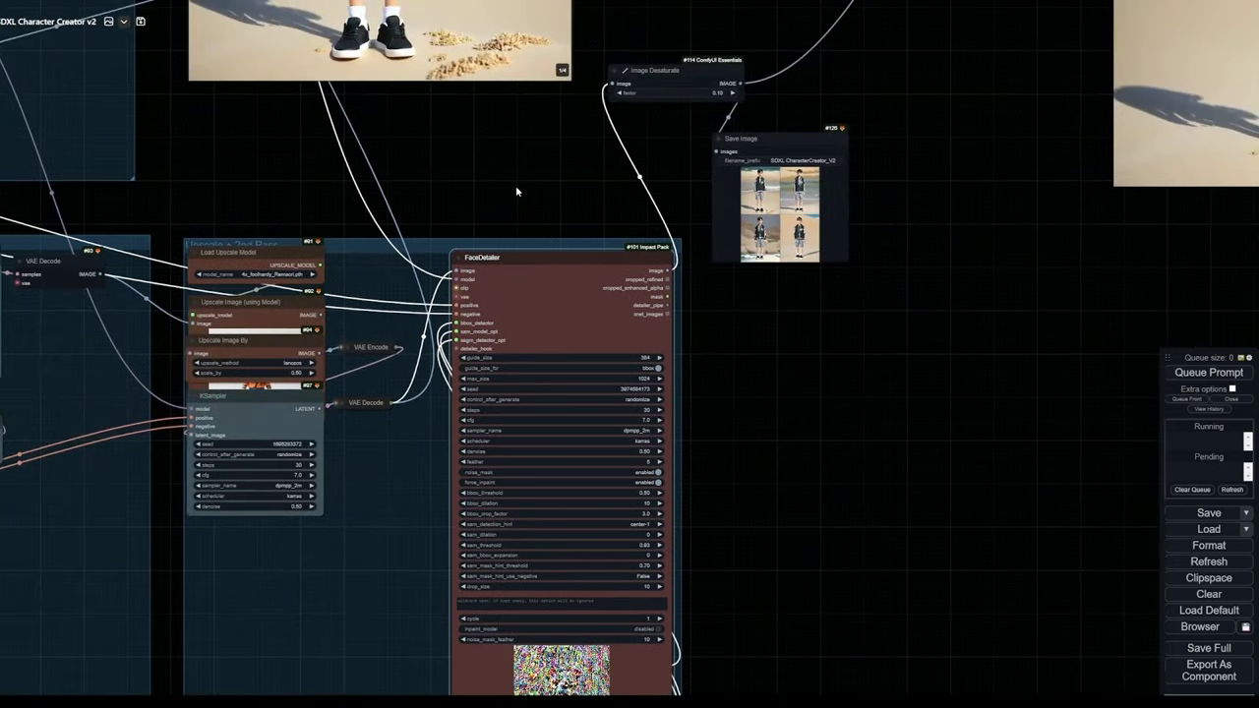
{"action": "scroll", "coordinate": [511, 198], "scroll_direction": "down", "scroll_amount": 3}
{"action": "left_click_drag", "start_coordinate": [509, 174], "coordinate": [667, 322]}
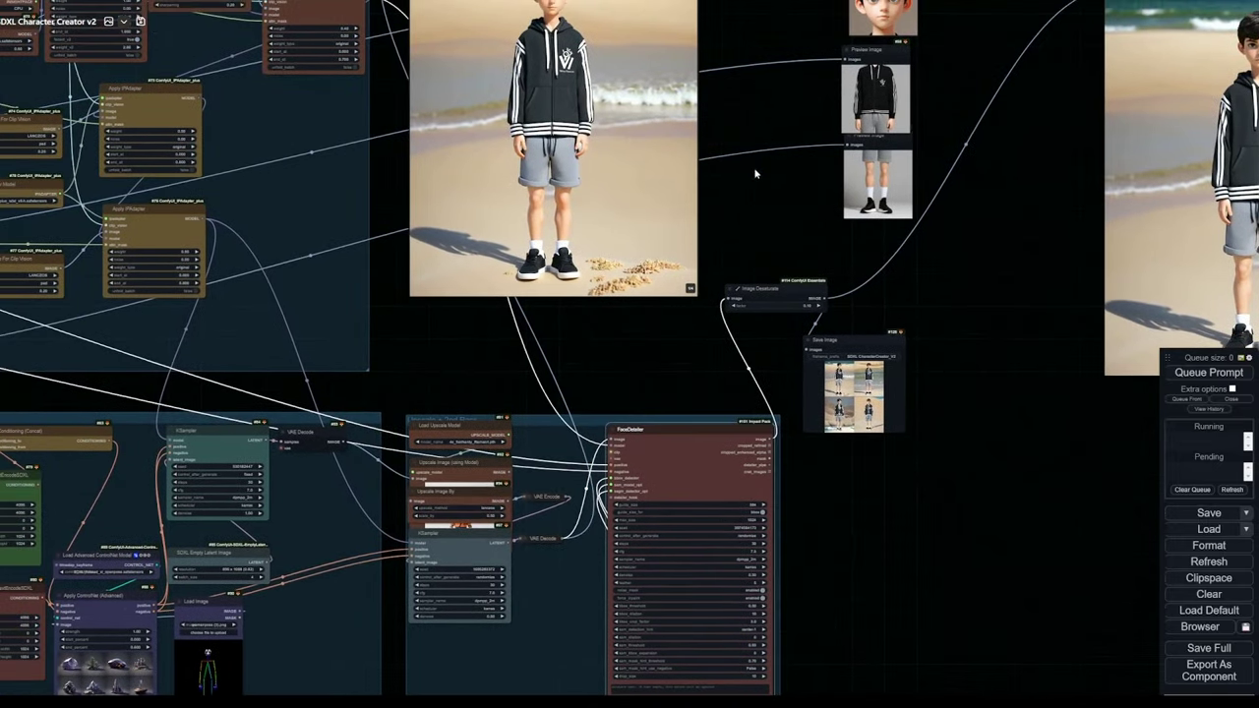
{"action": "scroll", "coordinate": [622, 414], "scroll_direction": "up", "scroll_amount": 4}
{"action": "scroll", "coordinate": [836, 84], "scroll_direction": "down", "scroll_amount": 6}
{"action": "left_click_drag", "start_coordinate": [835, 83], "coordinate": [798, 394]}
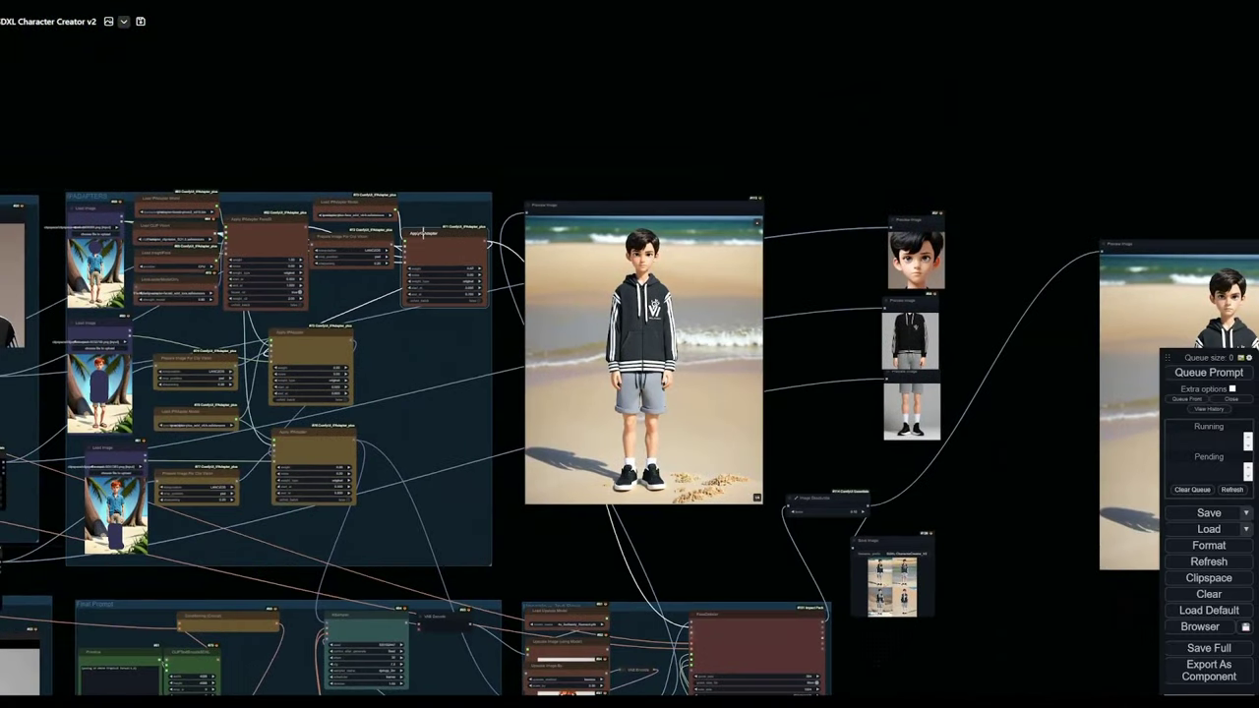
{"action": "scroll", "coordinate": [452, 183], "scroll_direction": "up", "scroll_amount": 4}
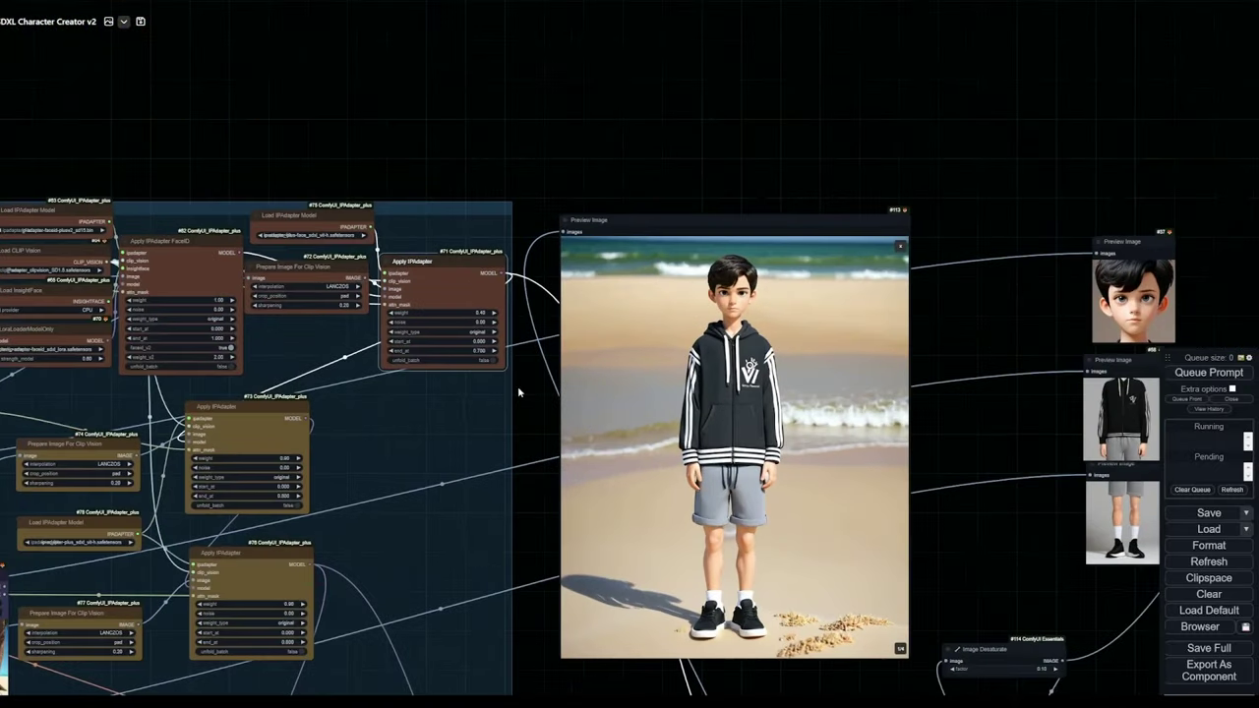
{"action": "left_click_drag", "start_coordinate": [517, 385], "coordinate": [536, 211]}
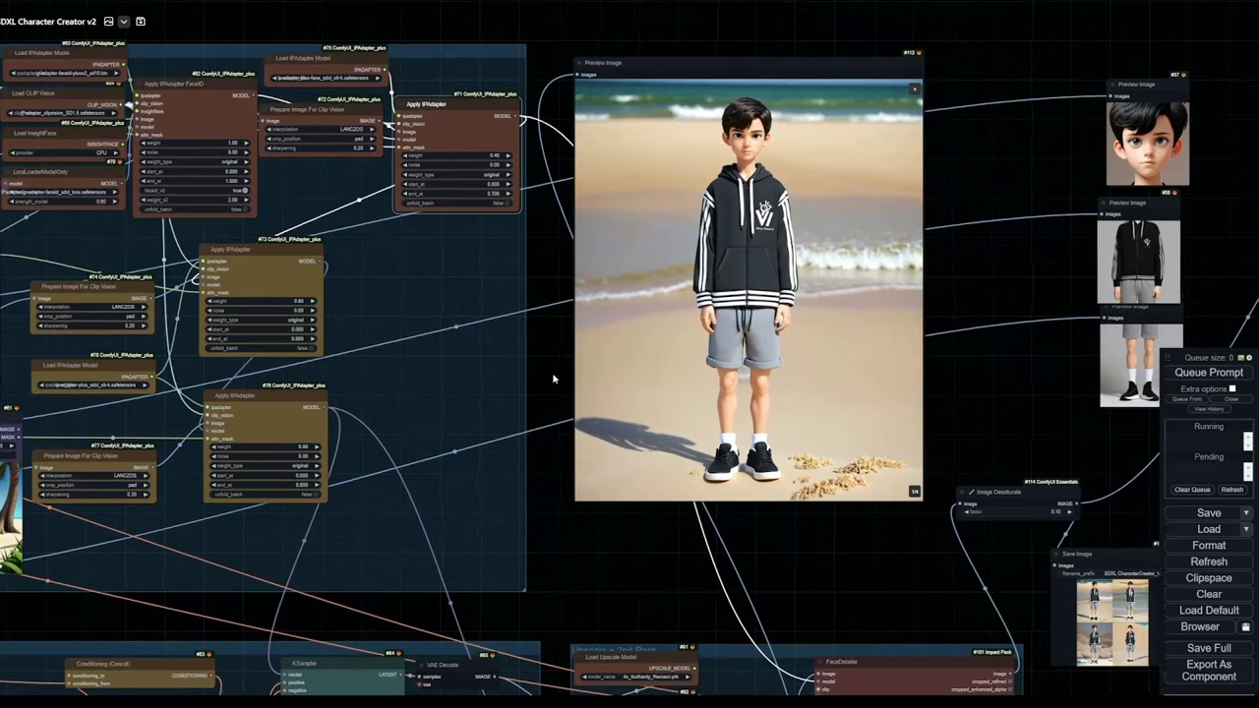
Step: Move the FaceDetailer node up to uncover the SAMLoader and UltralyticsDetectorProvider nodes beneath it
{"action": "left_click_drag", "start_coordinate": [549, 379], "coordinate": [263, 39]}
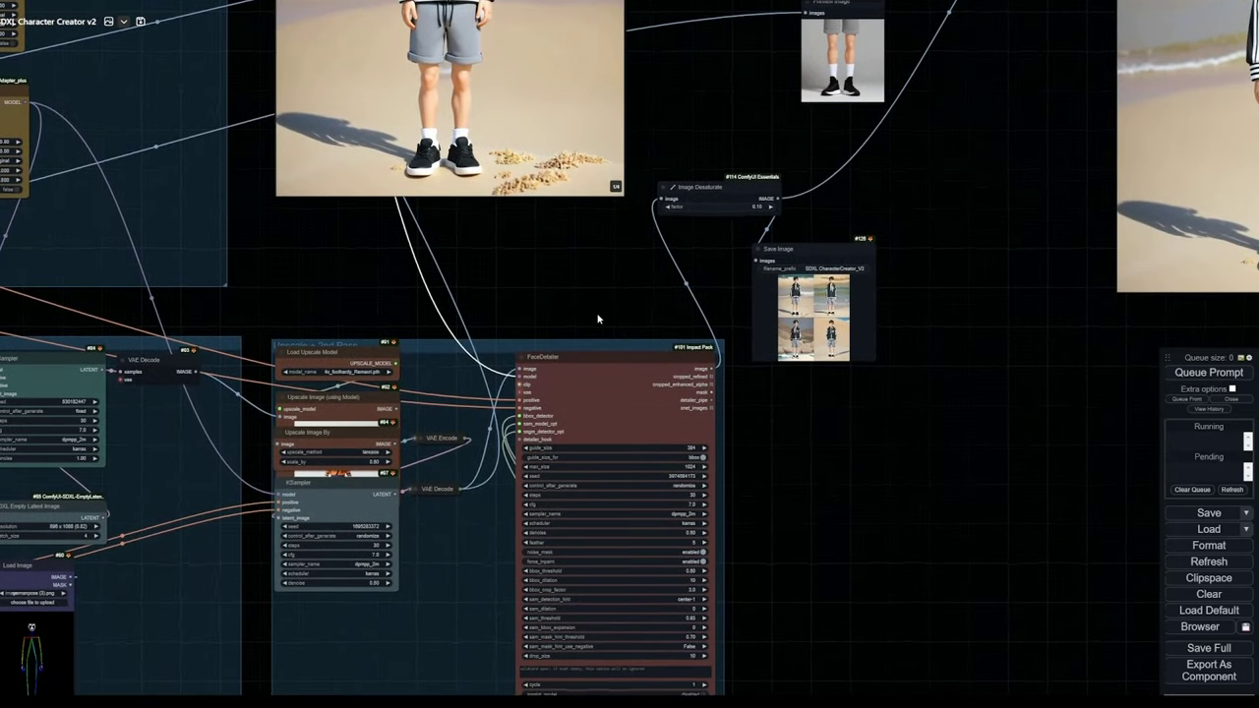
{"action": "left_click_drag", "start_coordinate": [599, 318], "coordinate": [485, 54]}
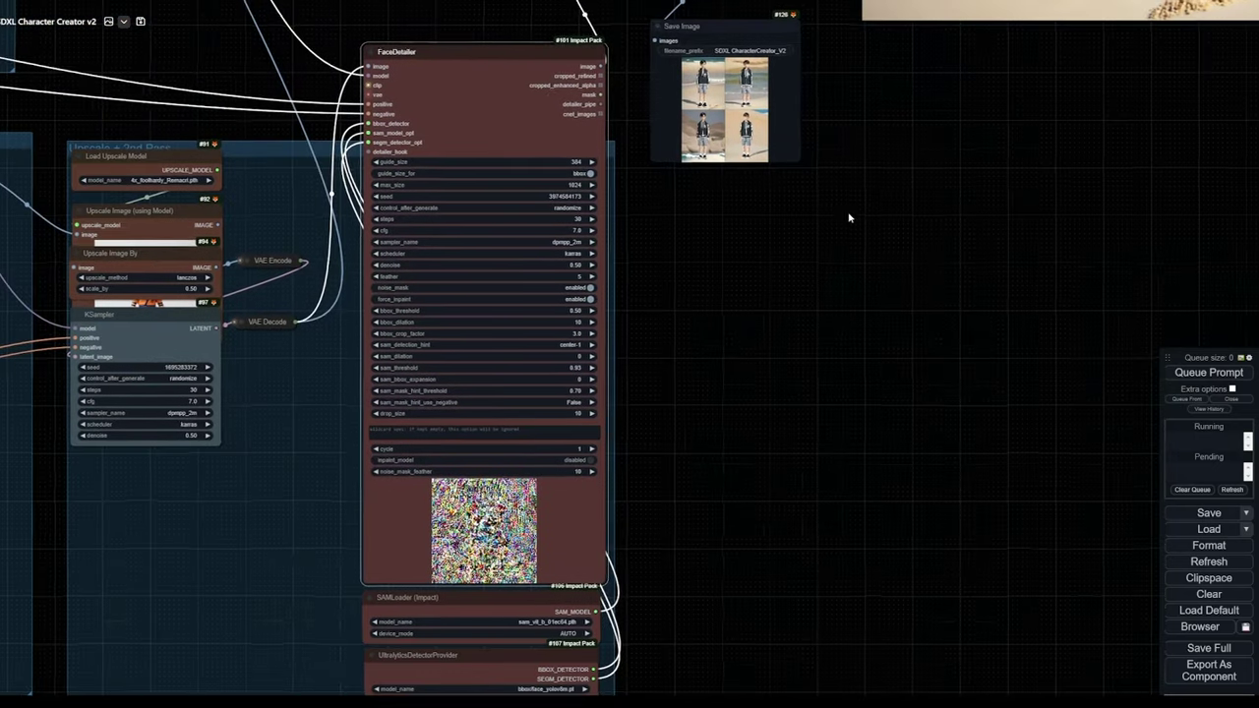
{"action": "left_click_drag", "start_coordinate": [848, 220], "coordinate": [776, 423]}
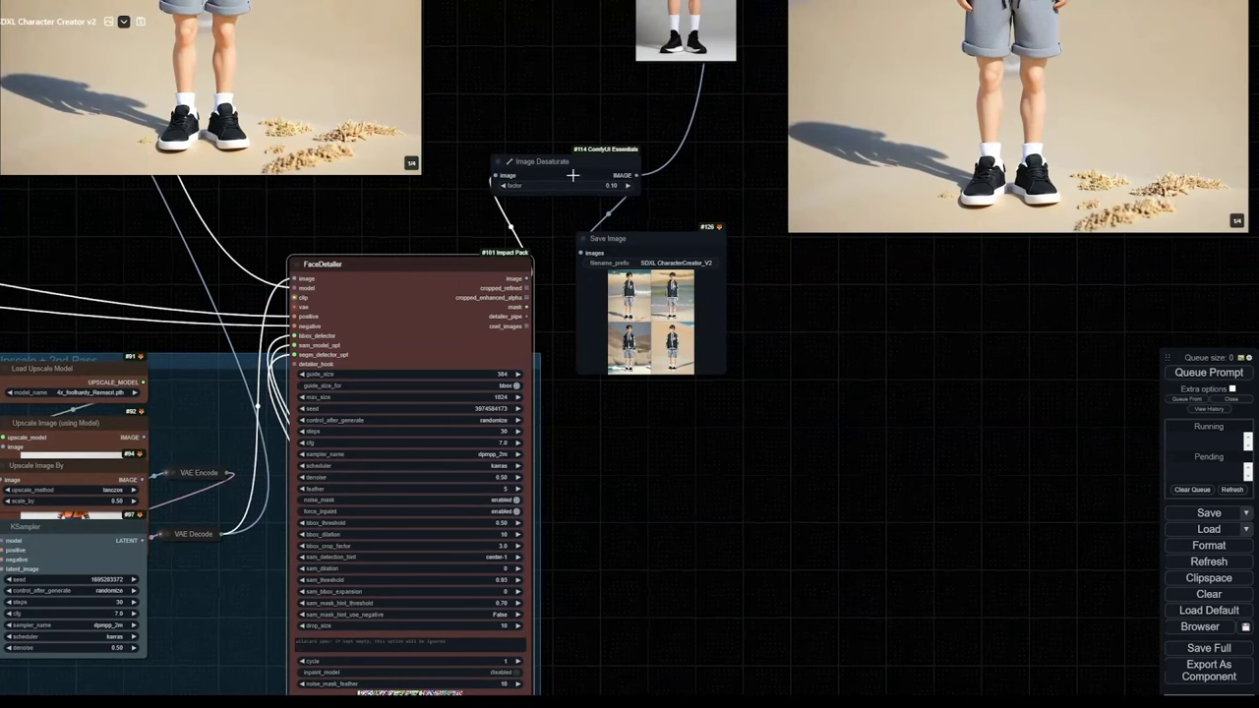
Step: Move the Image Desaturate node closer above FaceDetailer and compare the preview images before and after desaturation
{"action": "left_click_drag", "start_coordinate": [542, 168], "coordinate": [434, 214]}
{"action": "left_click_drag", "start_coordinate": [491, 112], "coordinate": [564, 445]}
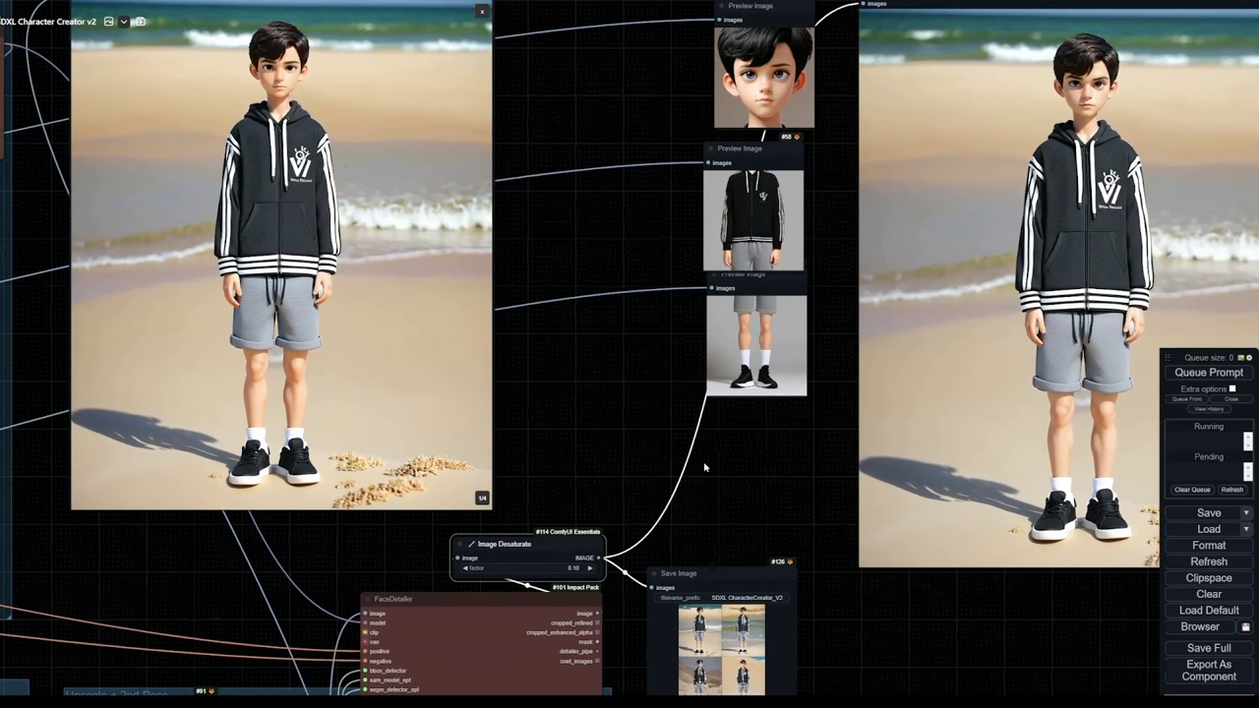
{"action": "left_click_drag", "start_coordinate": [531, 544], "coordinate": [531, 550]}
{"action": "left_click_drag", "start_coordinate": [723, 479], "coordinate": [677, 469]}
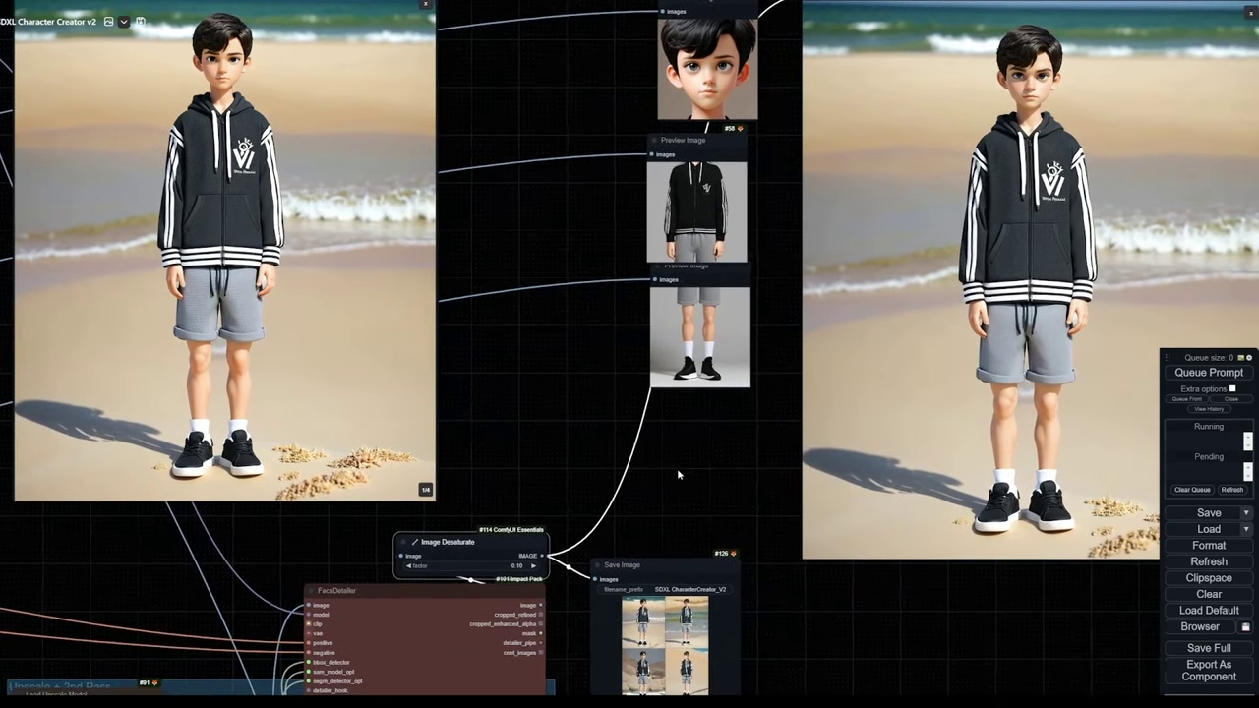
{"action": "left_click_drag", "start_coordinate": [519, 547], "coordinate": [512, 546]}
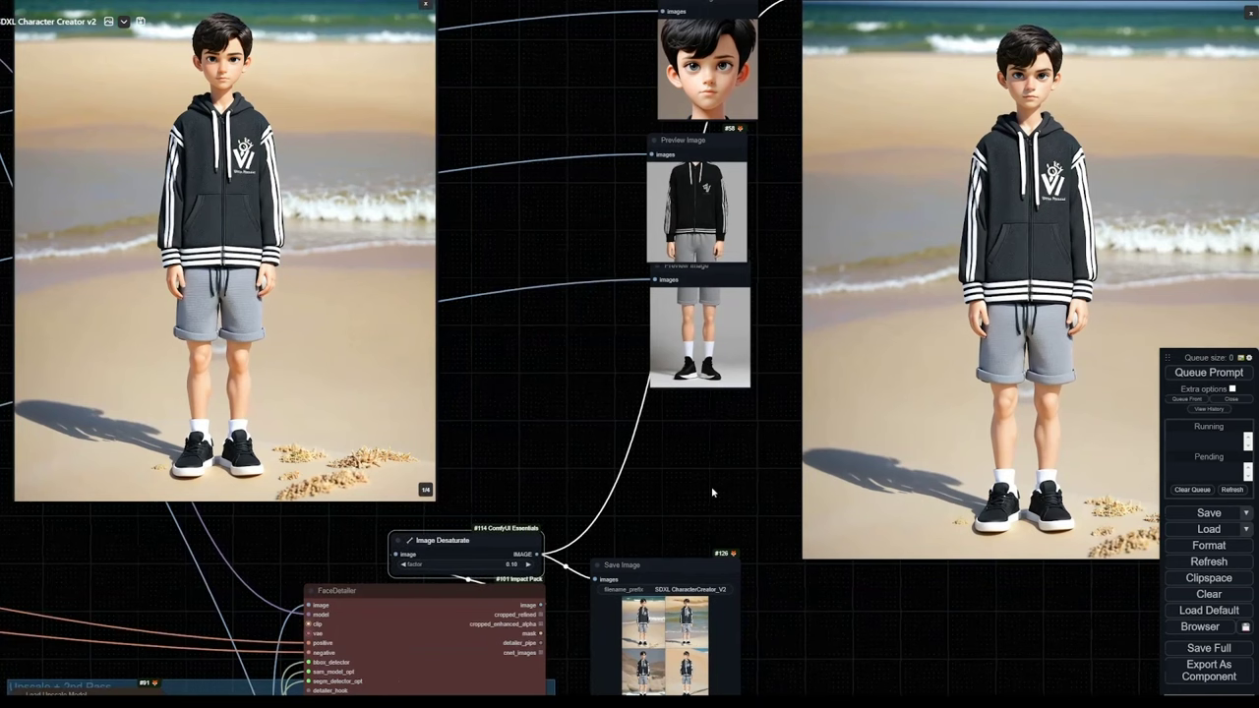
Step: Change the subject in the FACE group's positive prompt to "1girl"
{"action": "scroll", "coordinate": [712, 486], "scroll_direction": "down", "scroll_amount": 7}
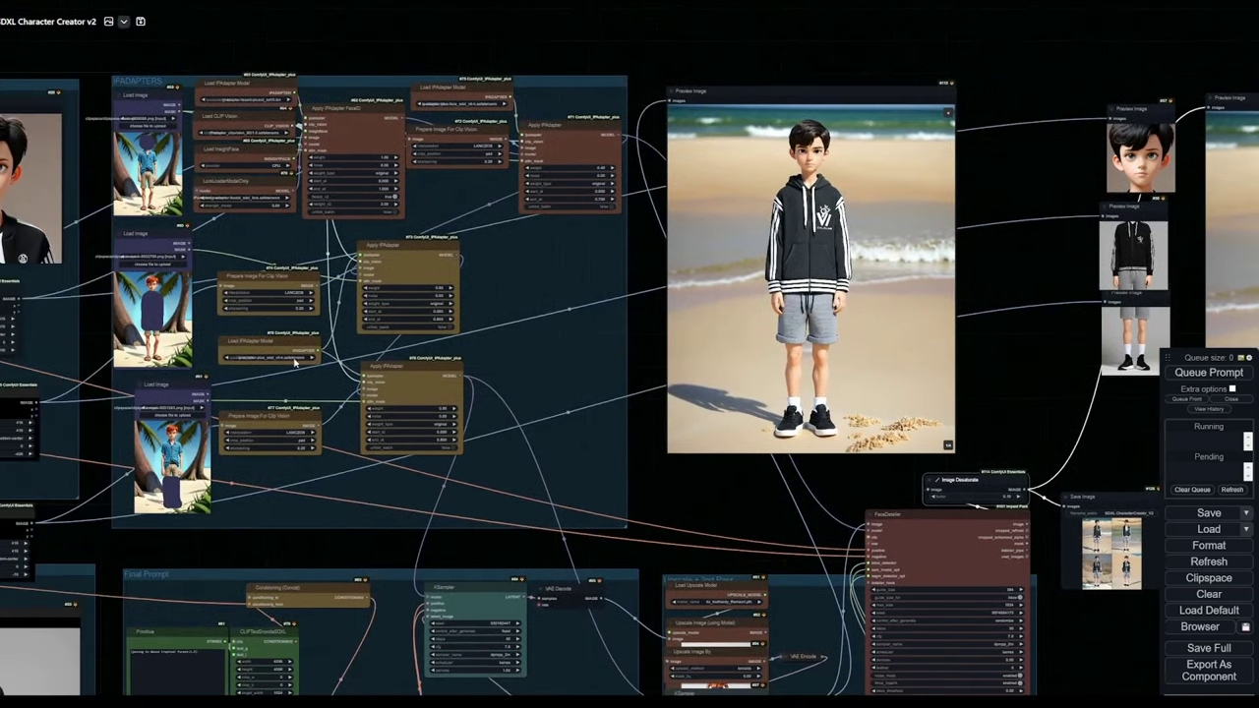
{"action": "left_click_drag", "start_coordinate": [81, 48], "coordinate": [989, 62]}
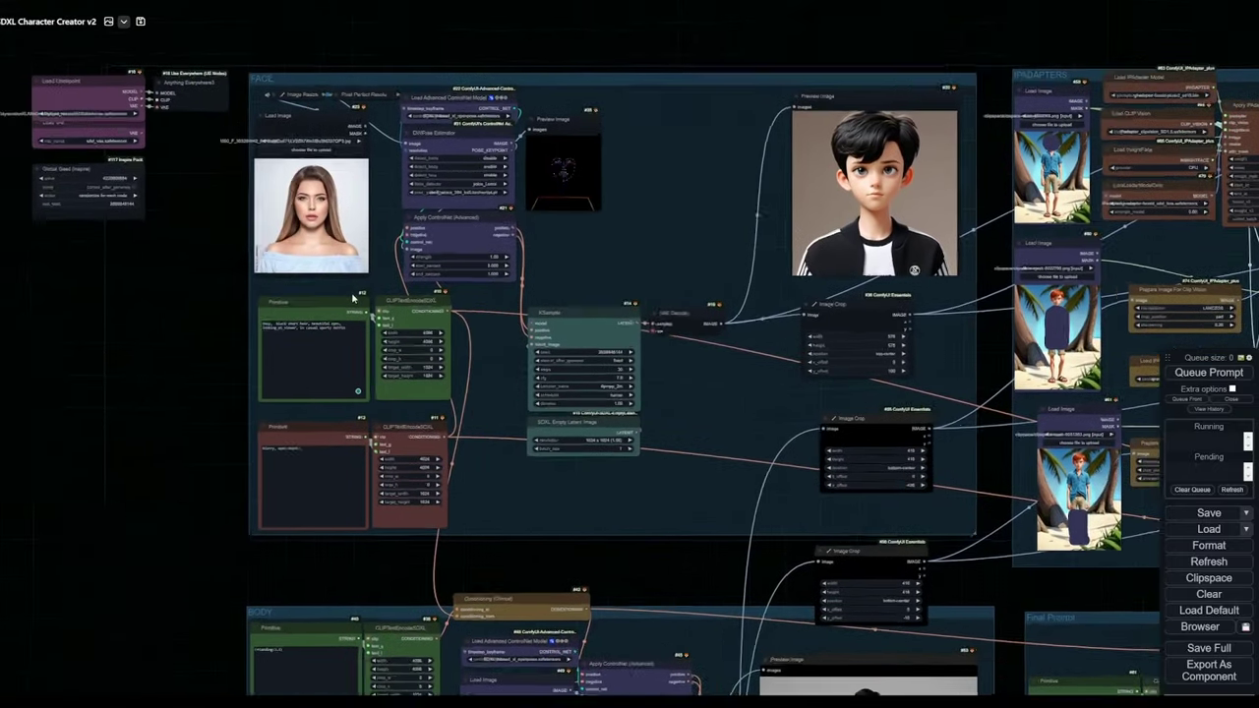
{"action": "scroll", "coordinate": [344, 300], "scroll_direction": "up", "scroll_amount": 6}
{"action": "double_click", "coordinate": [206, 340]}
{"action": "type", "text": "1girl, black short hair, beautiful eyes,"}
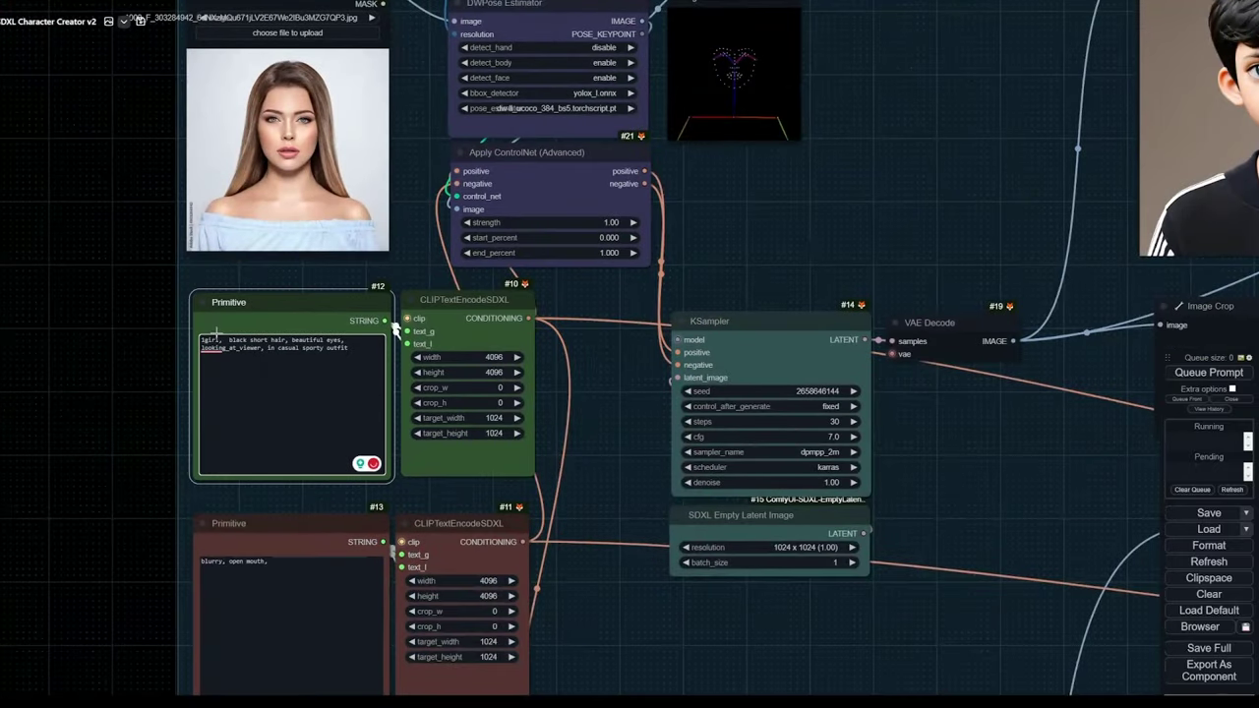
Step: Change the hair description in the FACE group's positive prompt to "short red hair"
{"action": "double_click", "coordinate": [258, 341]}
{"action": "type", "text": "red"}
{"action": "double_click", "coordinate": [239, 341]}
{"action": "type", "text": "short"}
Step: Check the rest of the workflow through to the Final Prompt group and queue the prompt to generate the new character
{"action": "scroll", "coordinate": [135, 455], "scroll_direction": "down", "scroll_amount": 4}
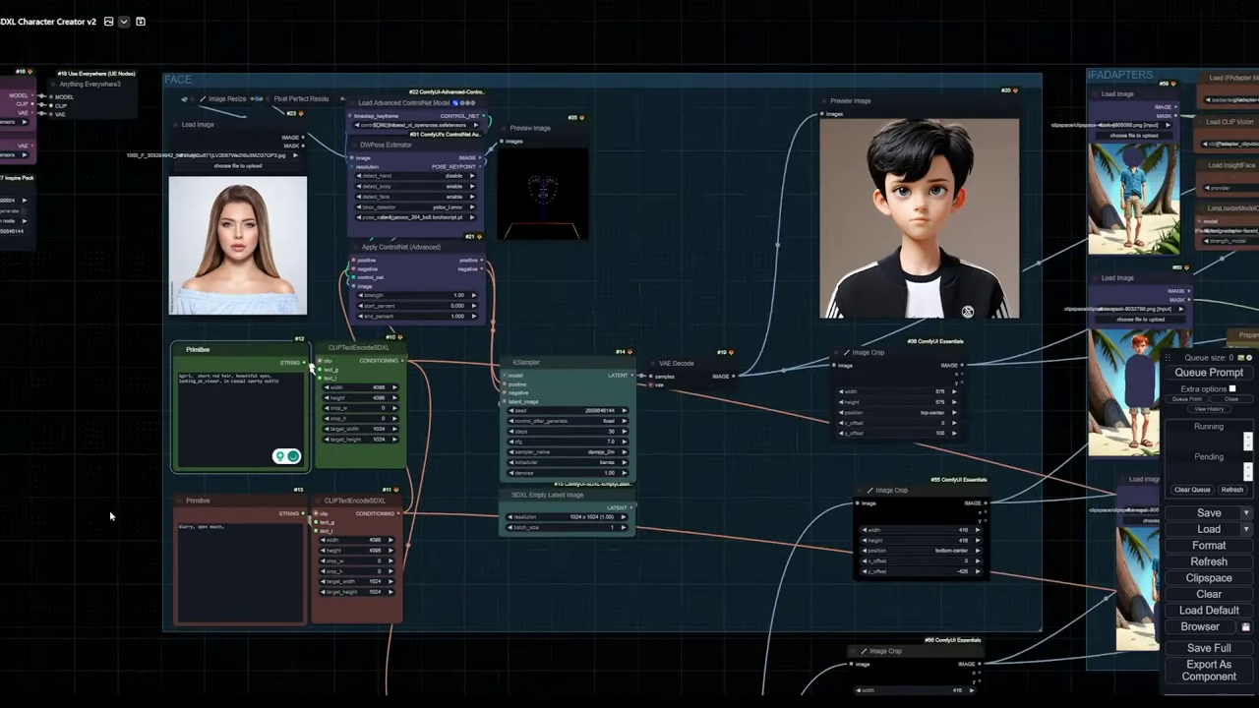
{"action": "left_click_drag", "start_coordinate": [112, 514], "coordinate": [55, 216]}
{"action": "left_click_drag", "start_coordinate": [688, 391], "coordinate": [137, 376]}
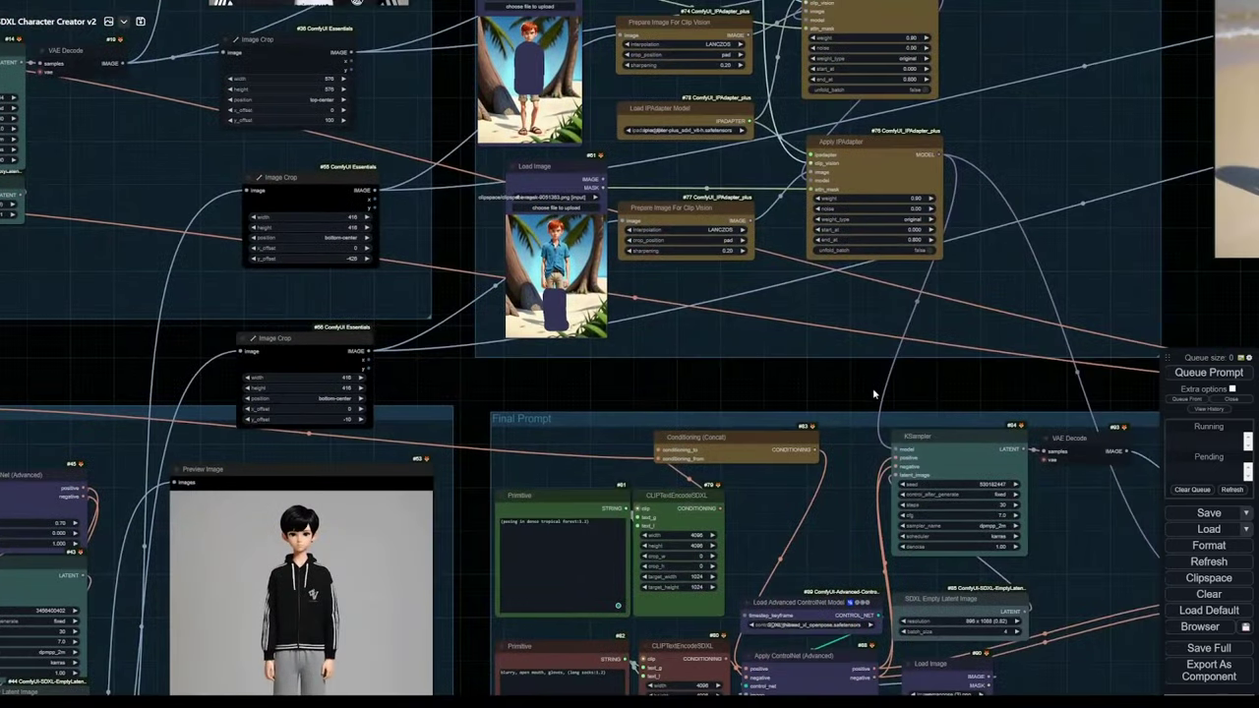
{"action": "left_click_drag", "start_coordinate": [873, 393], "coordinate": [387, 443]}
{"action": "left_click_drag", "start_coordinate": [902, 374], "coordinate": [287, 538]}
{"action": "left_click_drag", "start_coordinate": [699, 445], "coordinate": [350, 489]}
{"action": "key", "text": "ctrl+Return"}
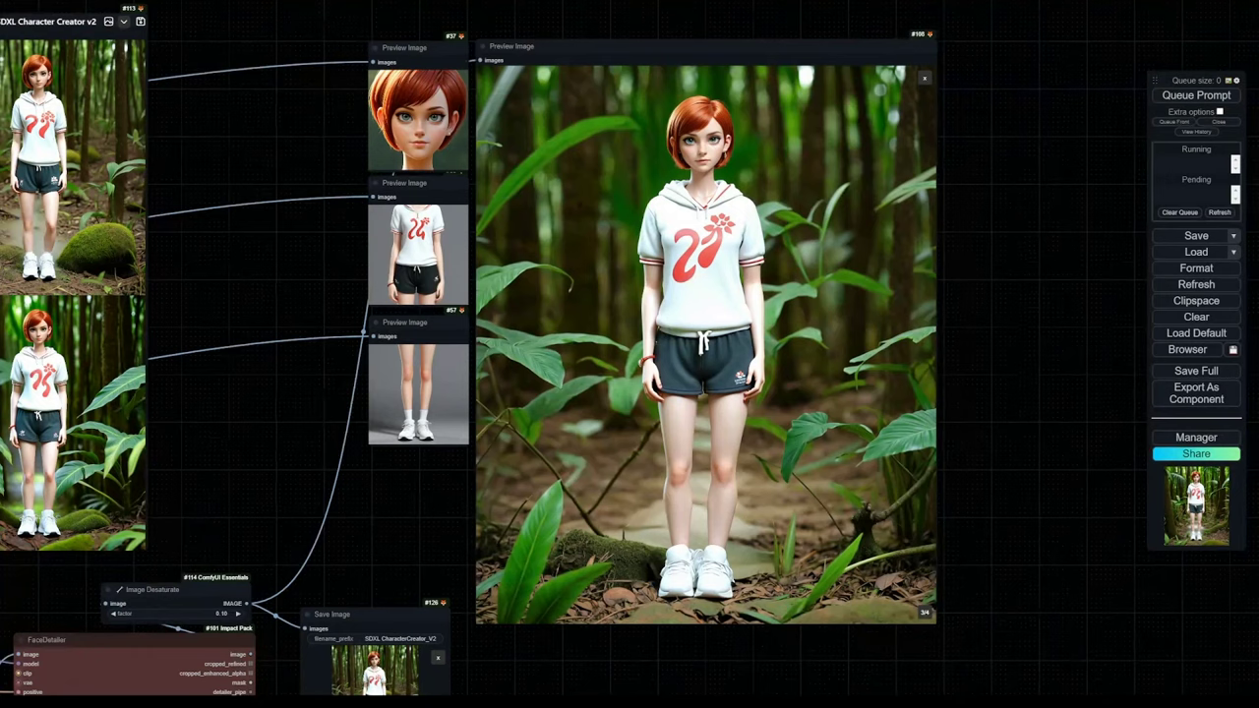
Step: Flip through the generated images in the final Preview Image node and compare them with the first preview's image grid
{"action": "scroll", "coordinate": [437, 250], "scroll_direction": "up", "scroll_amount": 1}
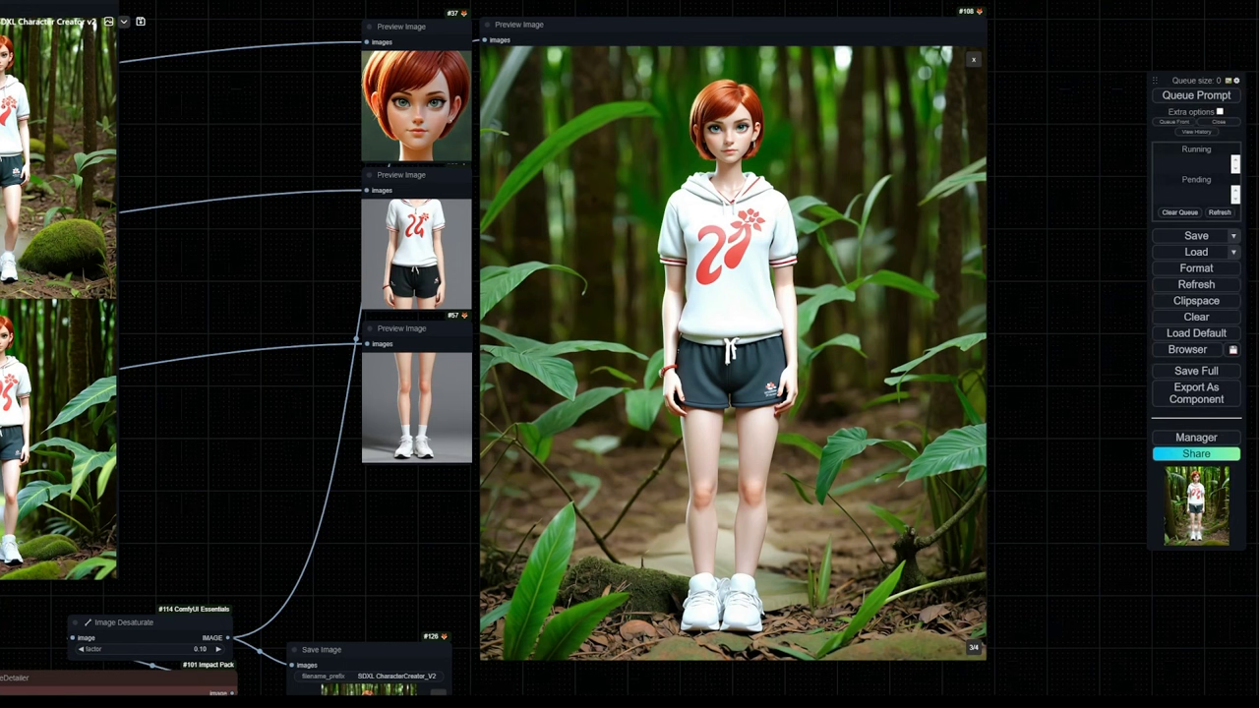
{"action": "left_click", "coordinate": [974, 649]}
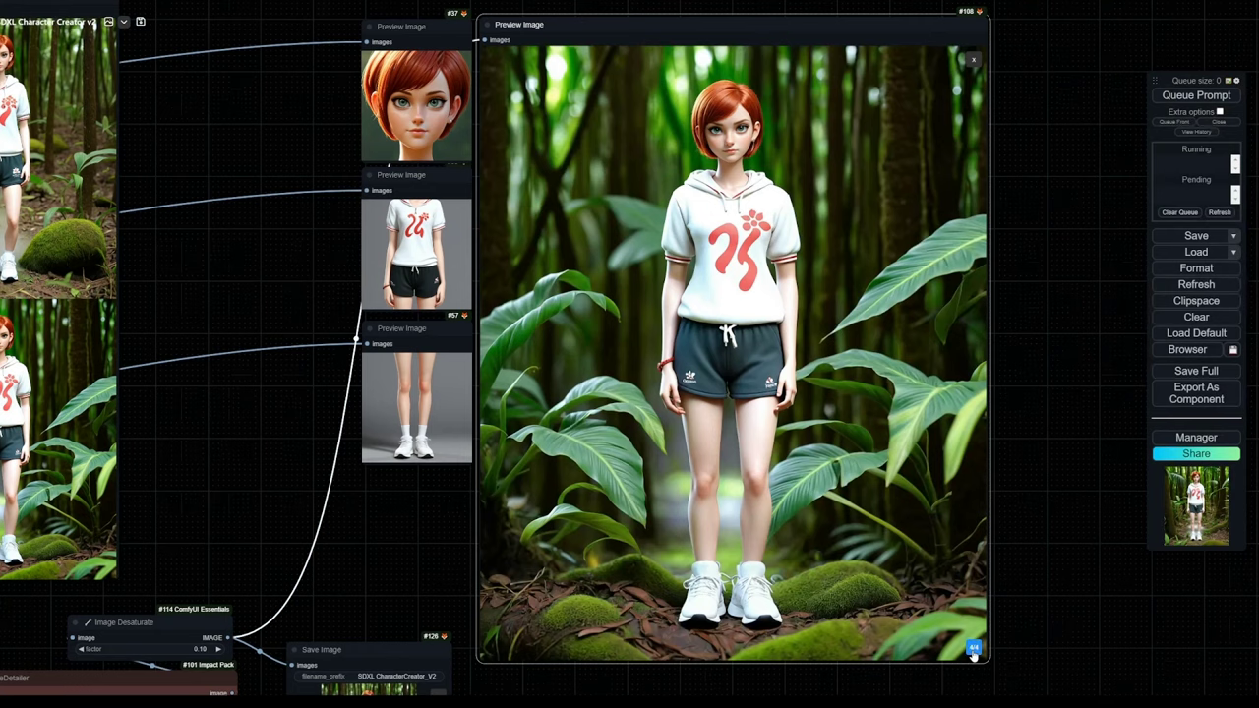
{"action": "left_click", "coordinate": [974, 649]}
{"action": "left_click", "coordinate": [973, 649]}
{"action": "left_click", "coordinate": [974, 649]}
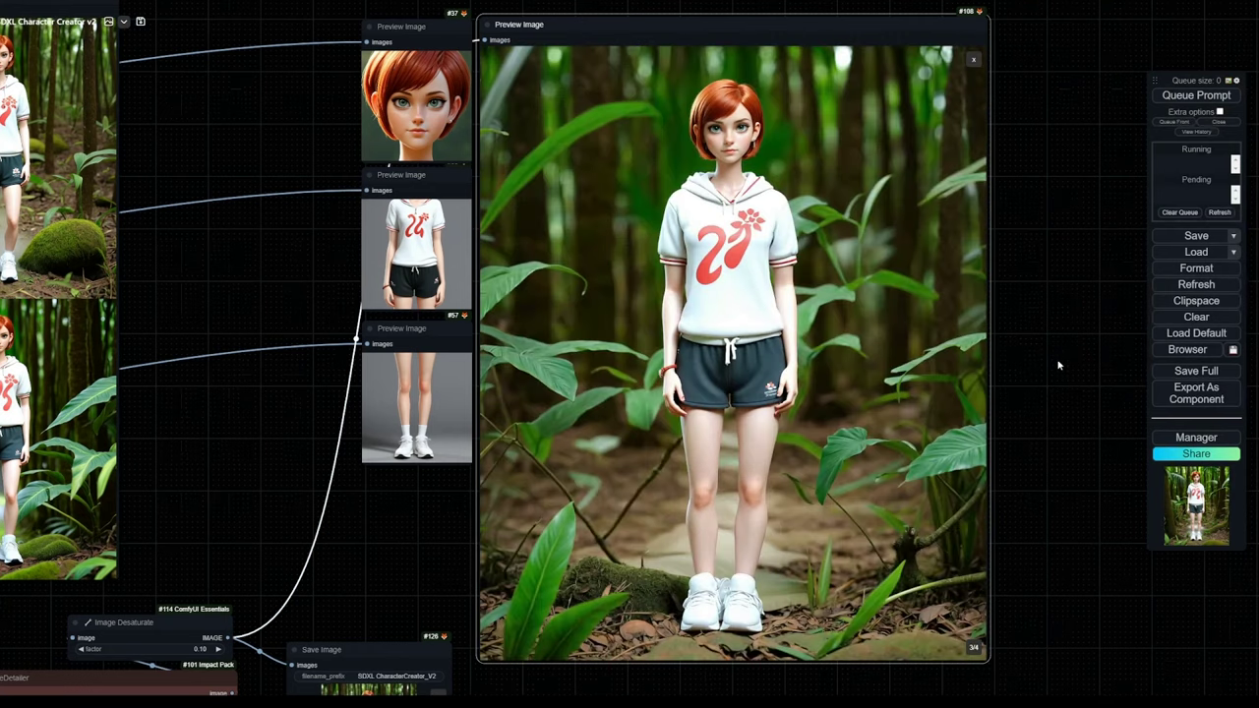
{"action": "scroll", "coordinate": [1059, 364], "scroll_direction": "down", "scroll_amount": 4}
{"action": "left_click_drag", "start_coordinate": [1059, 364], "coordinate": [1052, 351]}
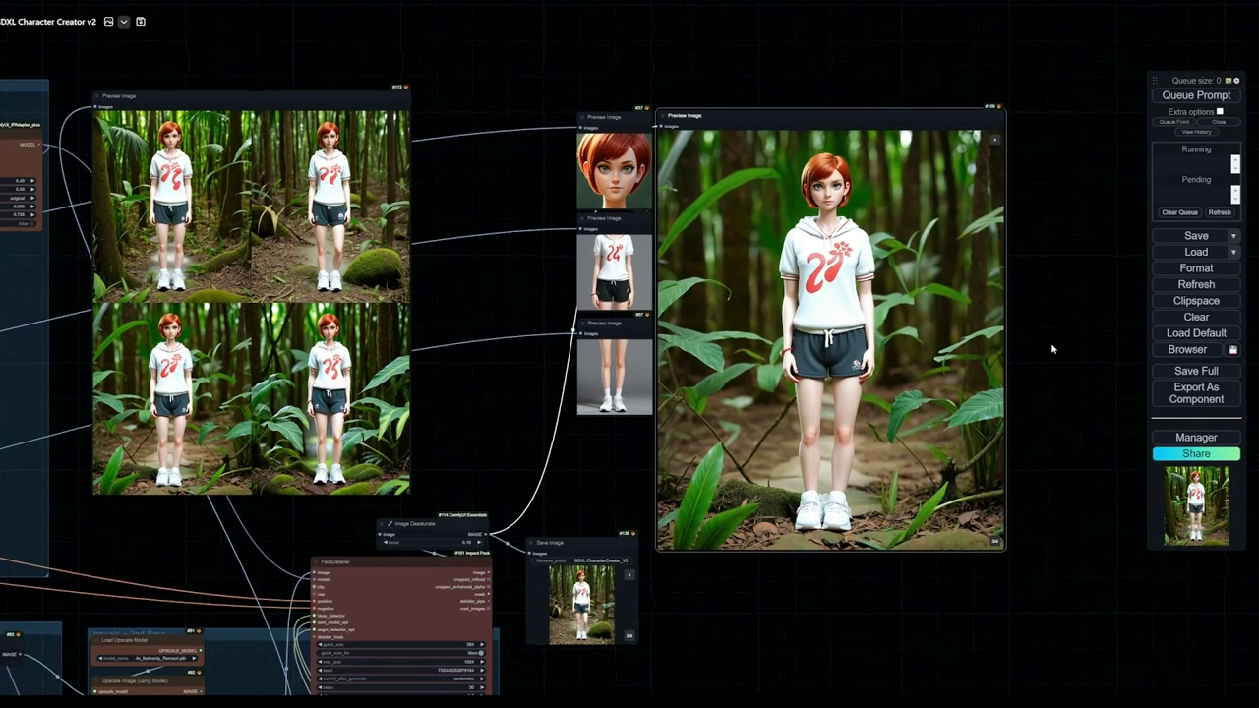
{"action": "scroll", "coordinate": [1051, 342], "scroll_direction": "down", "scroll_amount": 1}
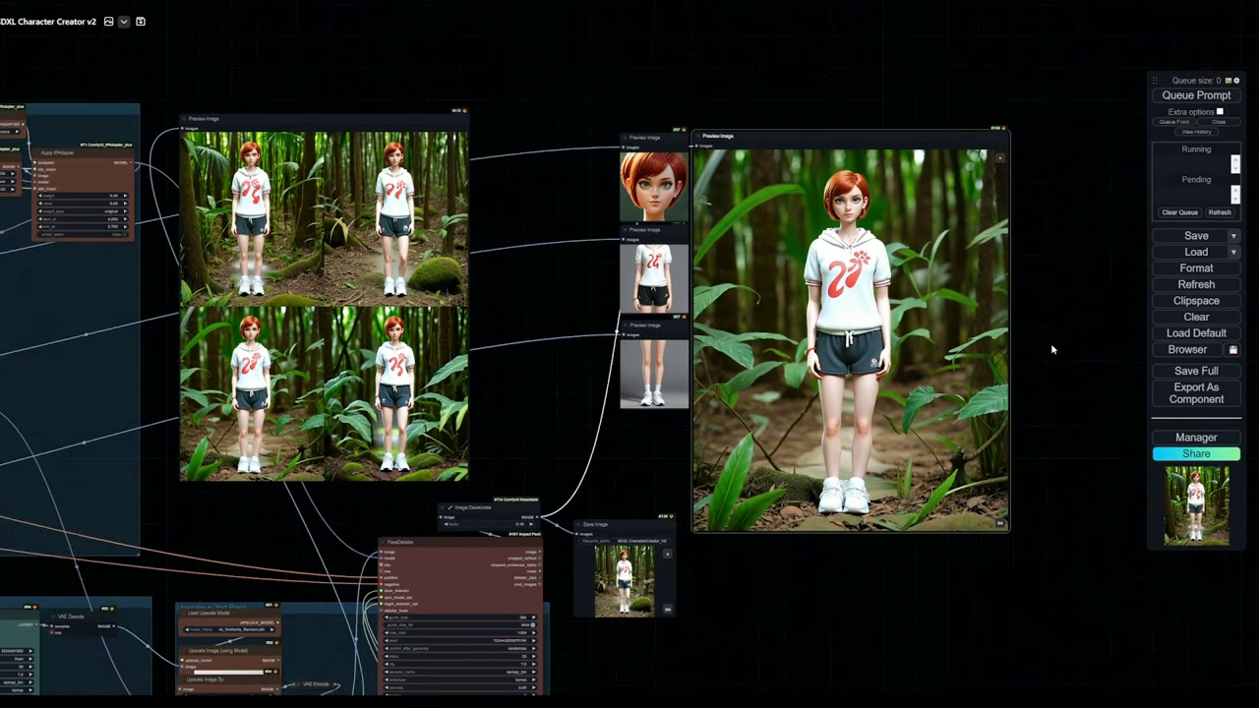